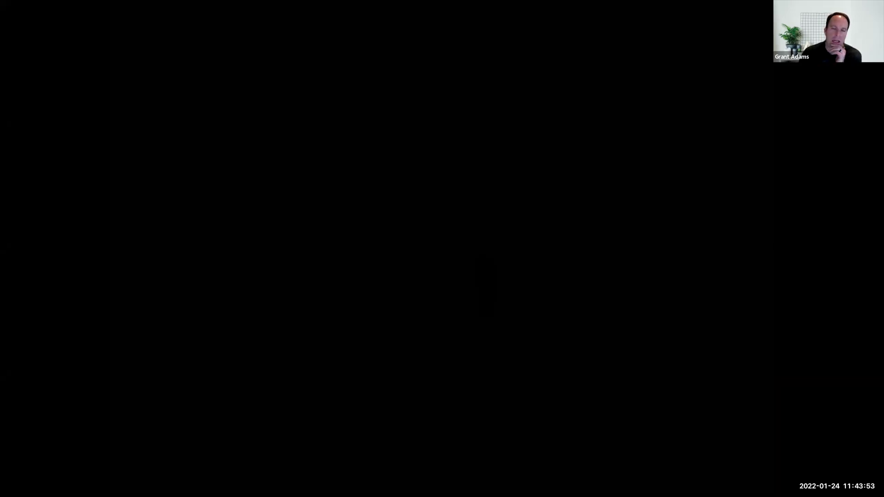
# Exit the L201 slideshow and minimise Keynote so the course website shows
pyautogui.press('Escape')
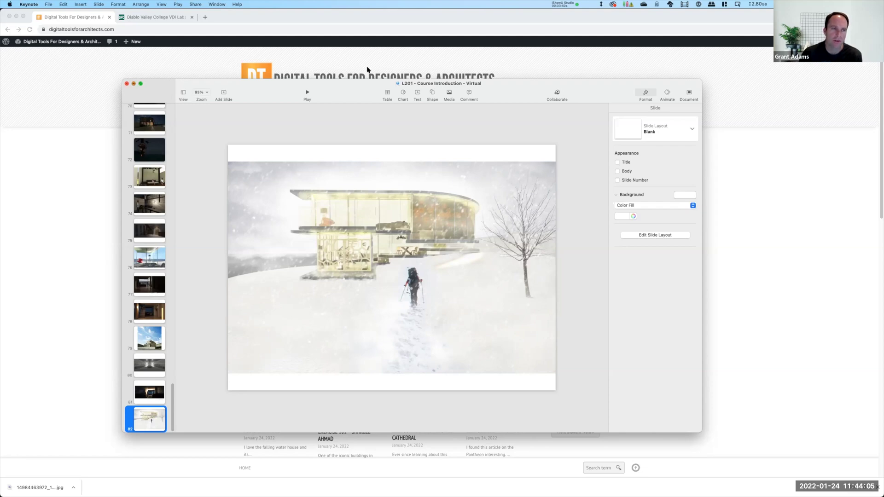
pyautogui.click(134, 85)
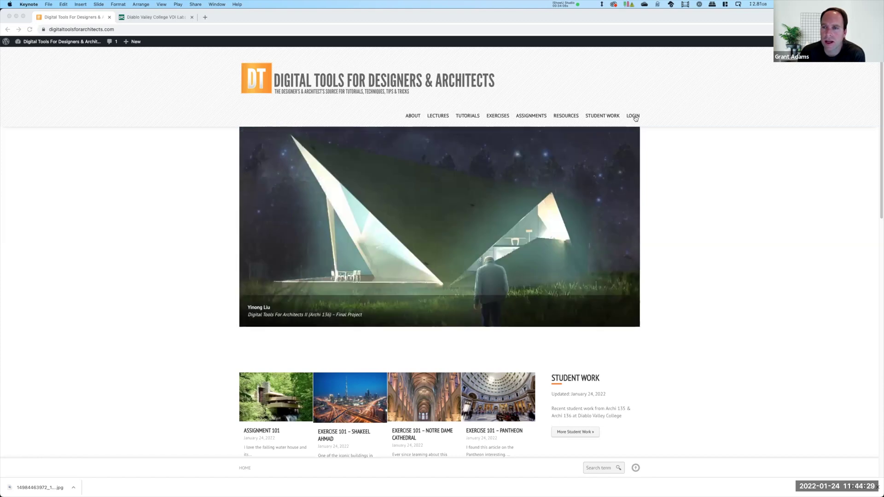
pyautogui.click(633, 118)
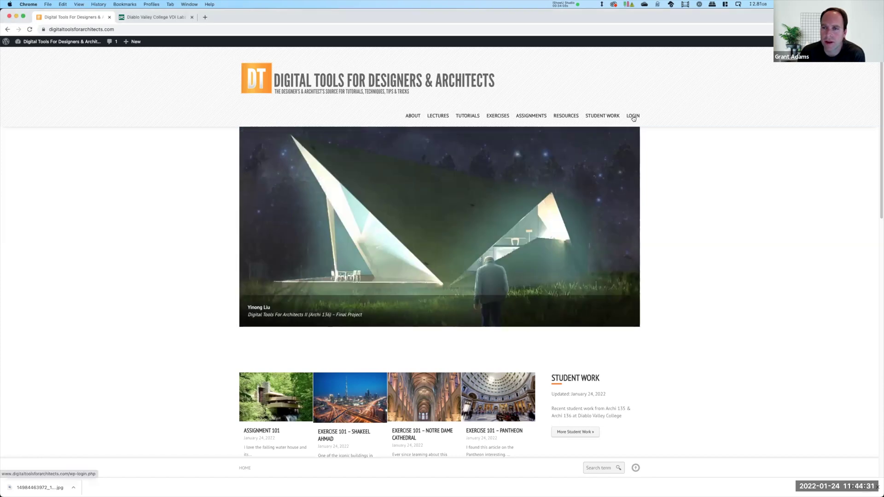
pyautogui.click(633, 118)
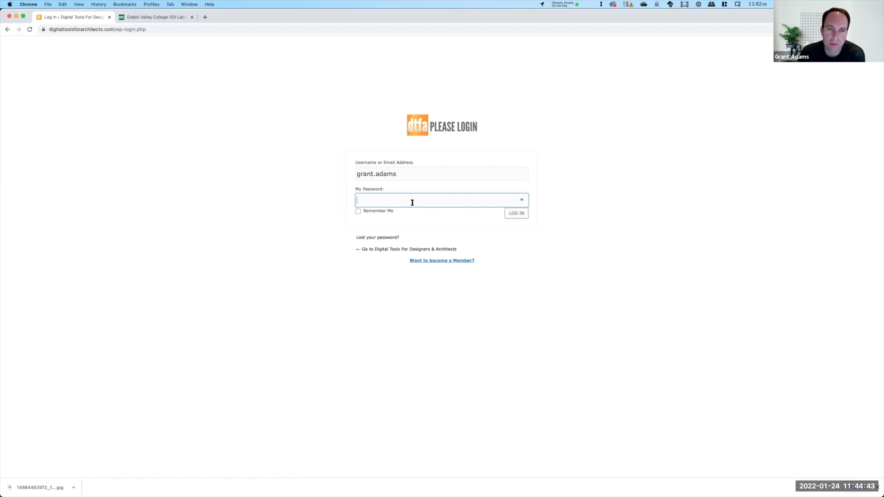
pyautogui.click(8, 30)
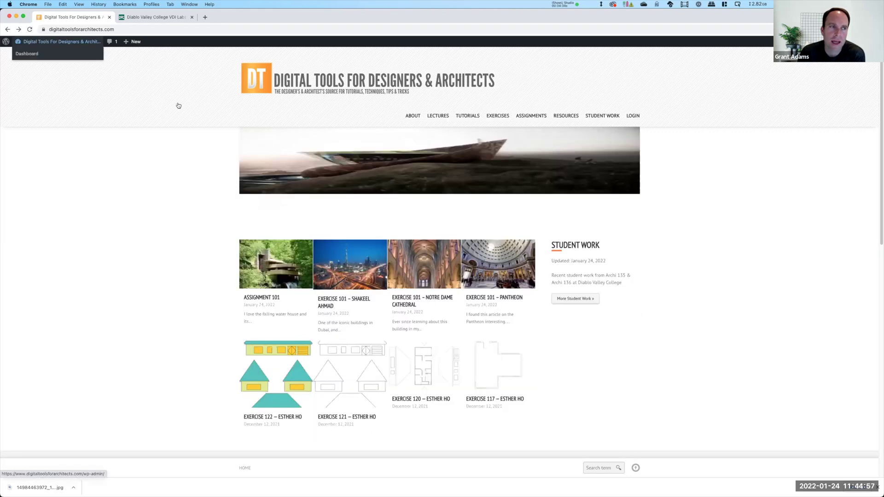
pyautogui.moveTo(46, 42)
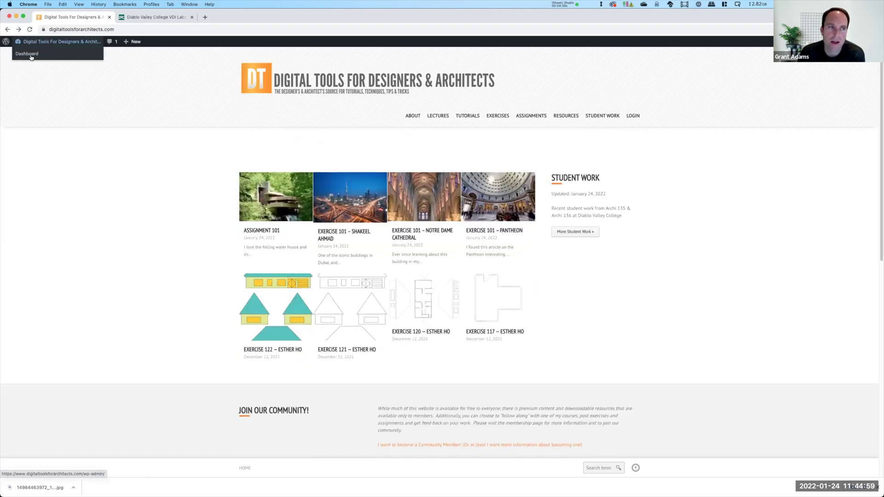
# Open the WordPress admin dashboard and go to your Profile page
pyautogui.click(27, 54)
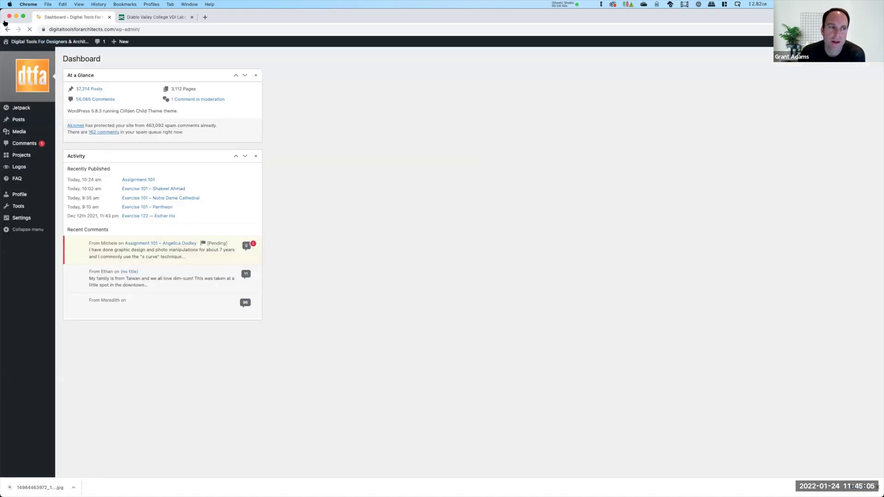
pyautogui.click(20, 195)
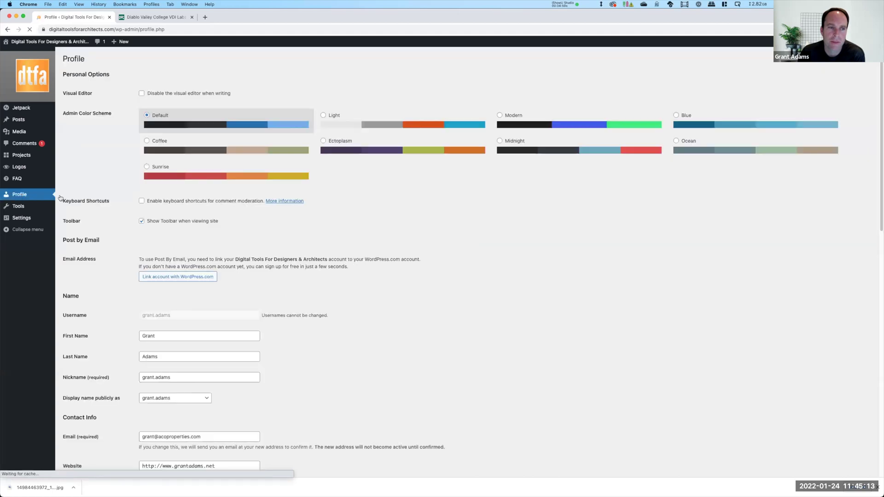
pyautogui.scroll(-10, 263, 140)
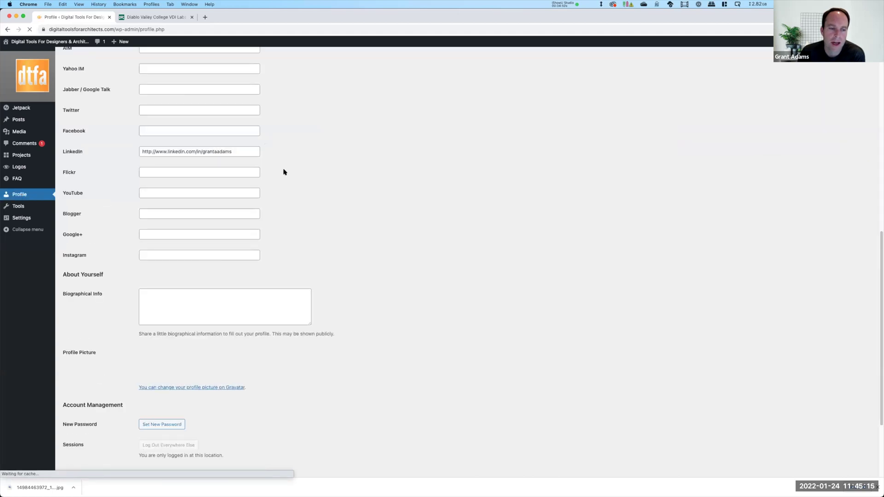
pyautogui.scroll(-5, 282, 172)
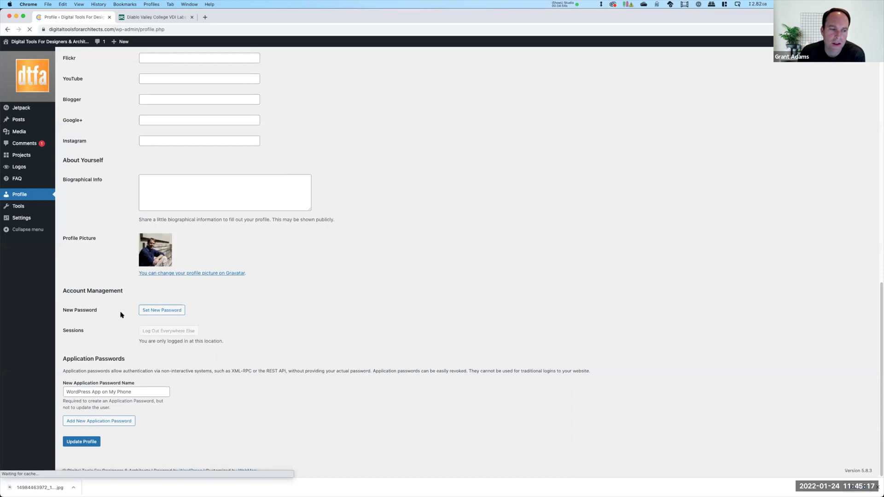
# Try a weak new password and confirm it, then clear the password field
pyautogui.click(170, 311)
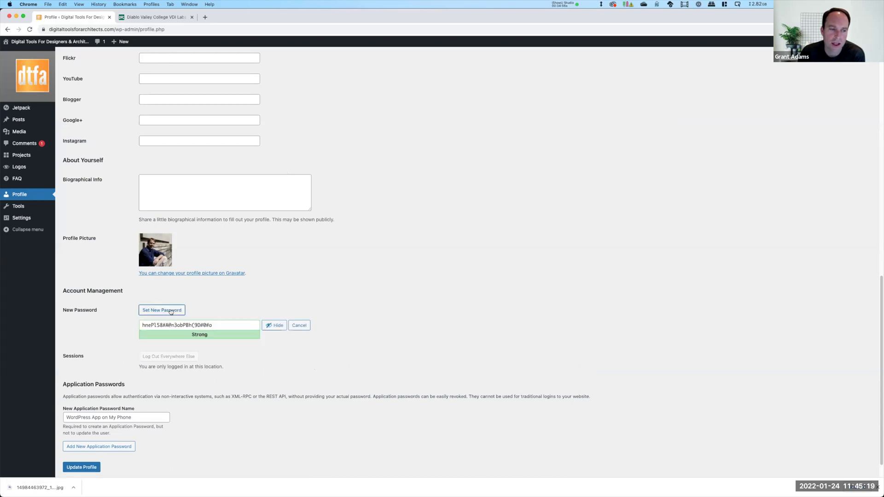
pyautogui.moveTo(221, 325); pyautogui.dragTo(102, 325)
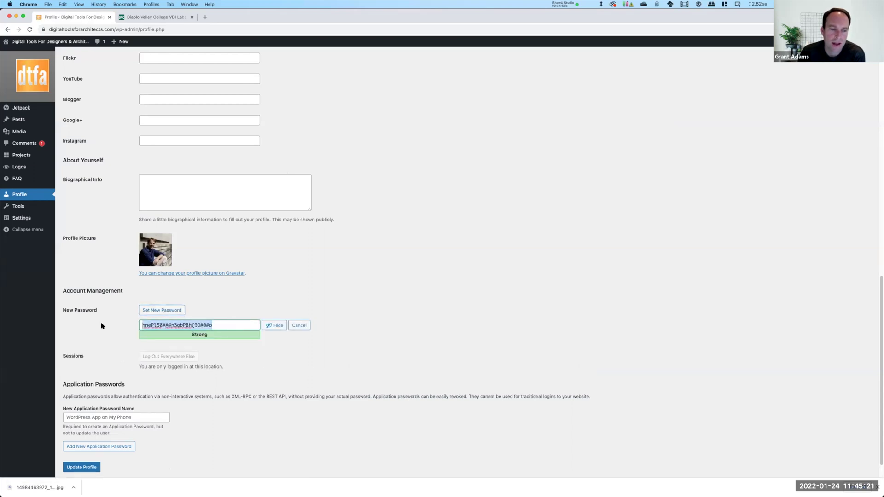
pyautogui.write('password1234')
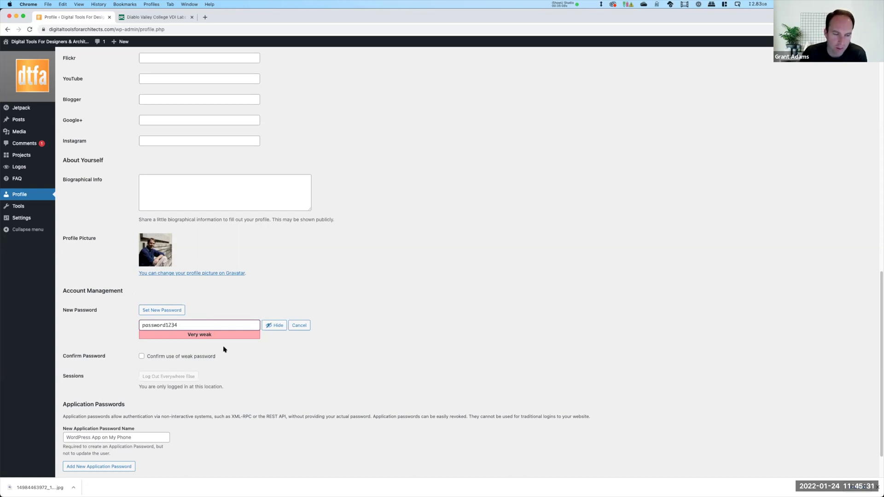
pyautogui.click(142, 357)
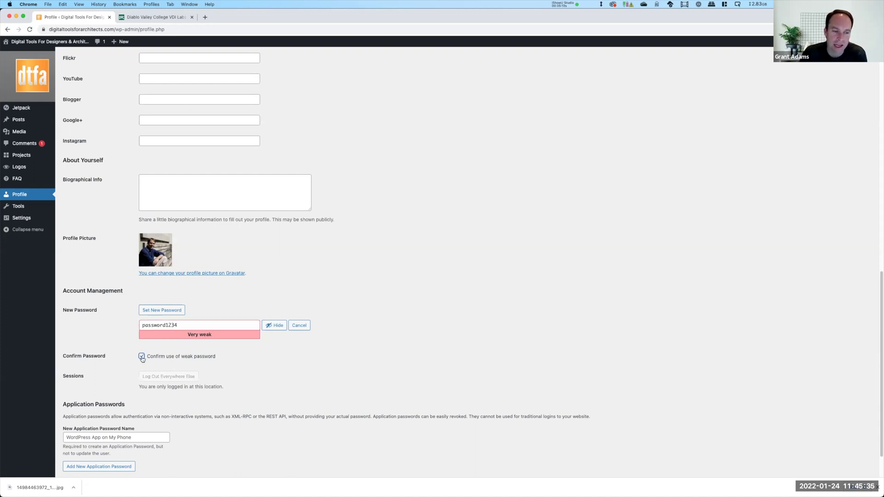
pyautogui.click(191, 322)
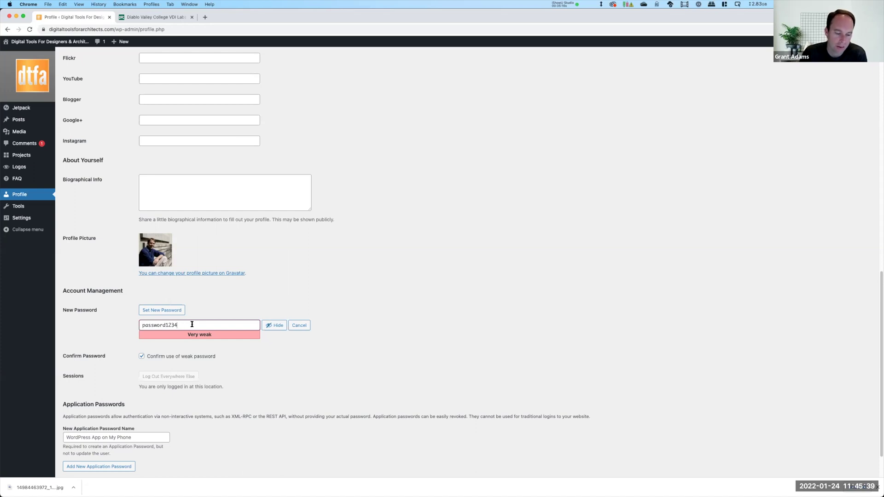
pyautogui.moveTo(192, 324); pyautogui.dragTo(134, 324)
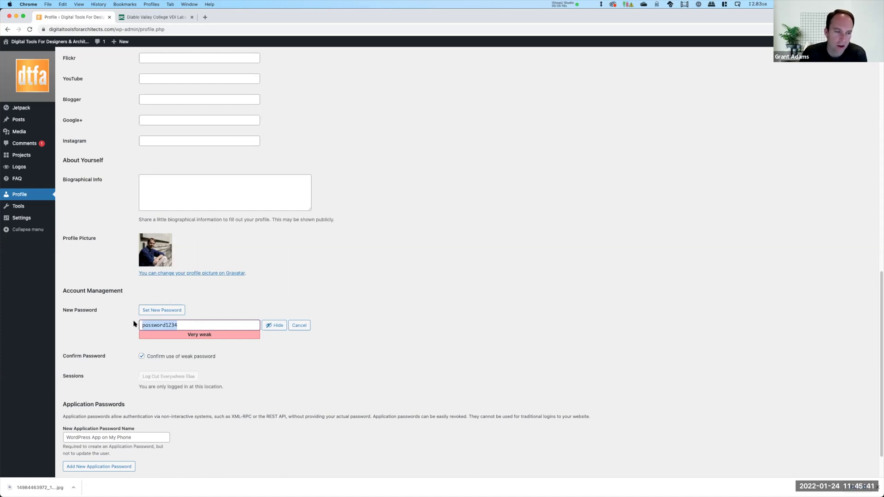
pyautogui.press('BackSpace')
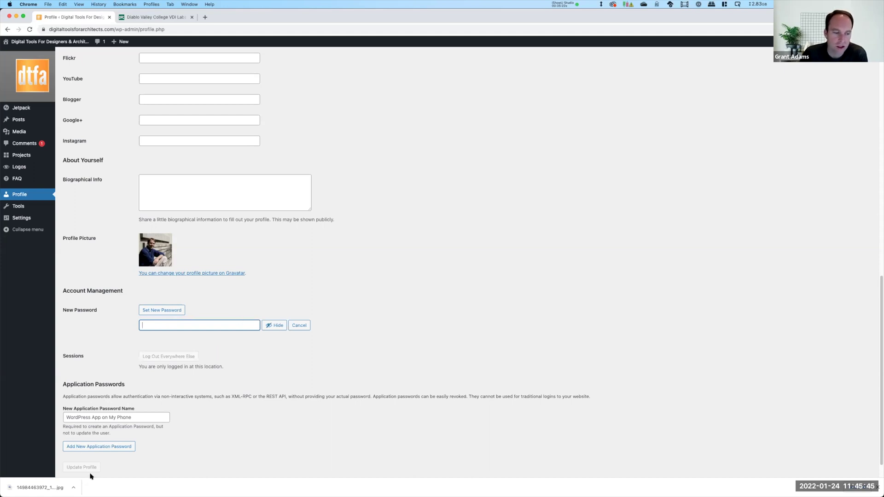
pyautogui.scroll(12, 311, 424)
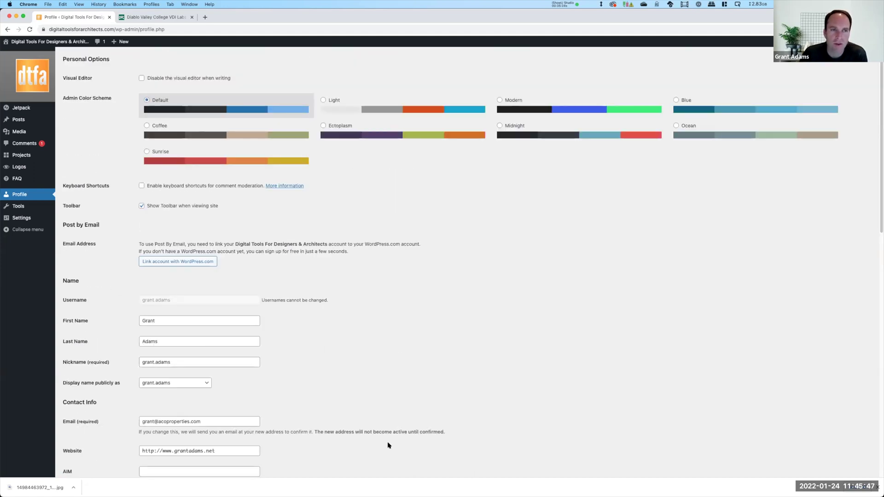
pyautogui.scroll(1, 388, 445)
pyautogui.moveTo(45, 45)
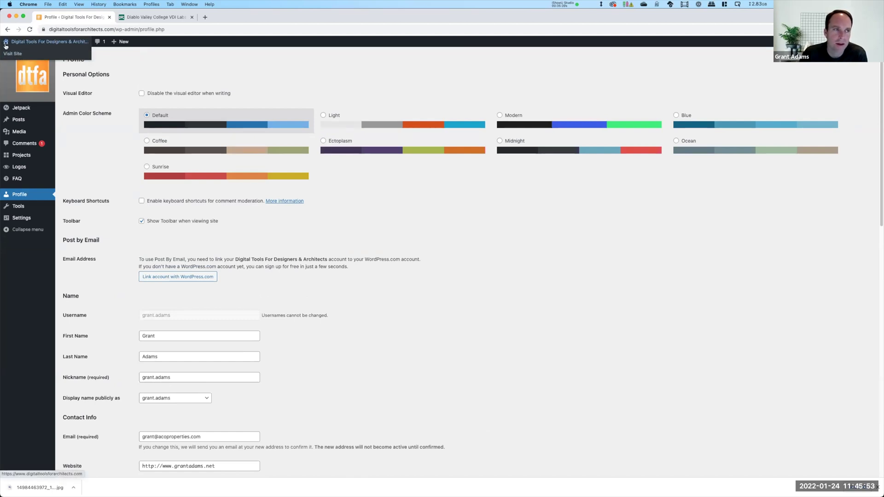
# Leave the profile without saving and open About > Archi 136 > Course Syllabus (A136)
pyautogui.click(13, 54)
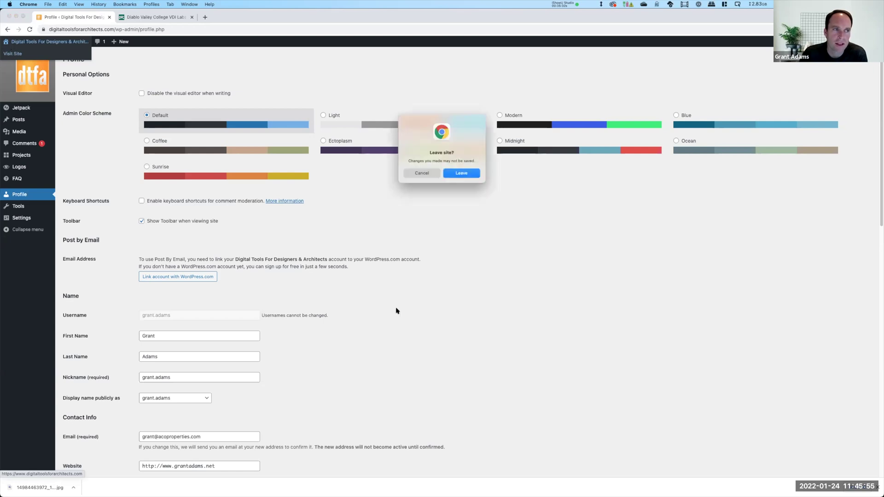
pyautogui.click(472, 175)
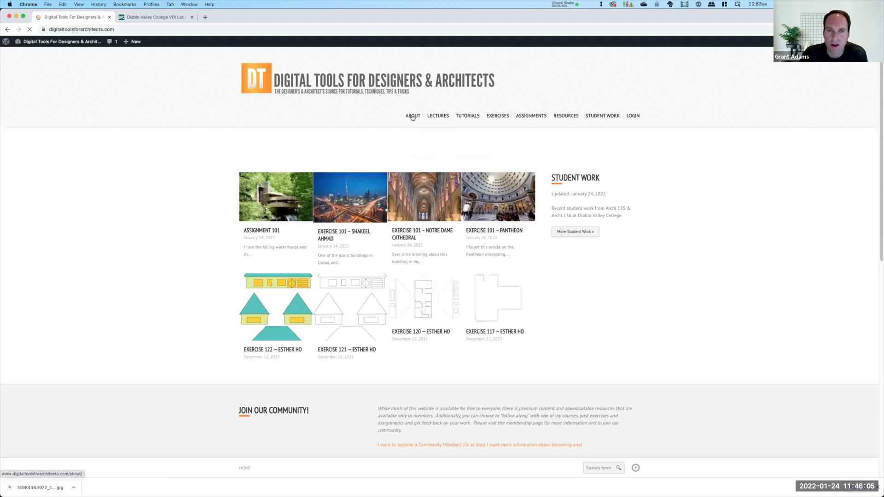
pyautogui.moveTo(412, 118)
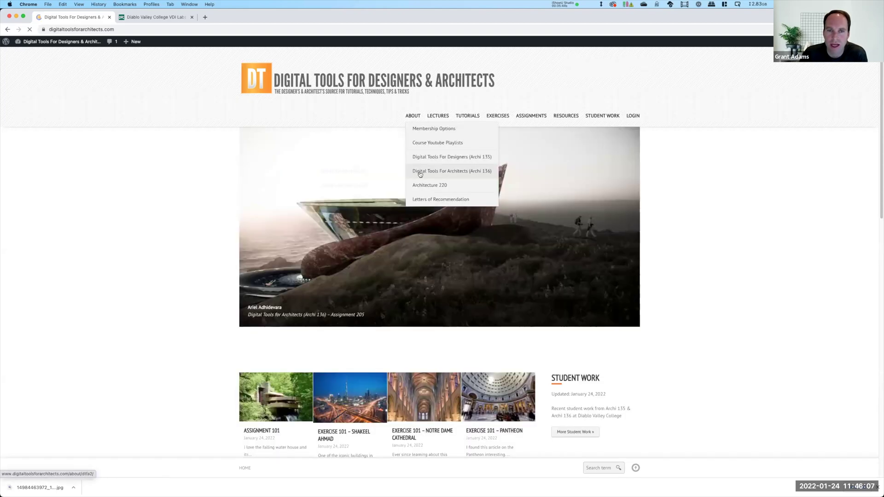
pyautogui.moveTo(420, 174)
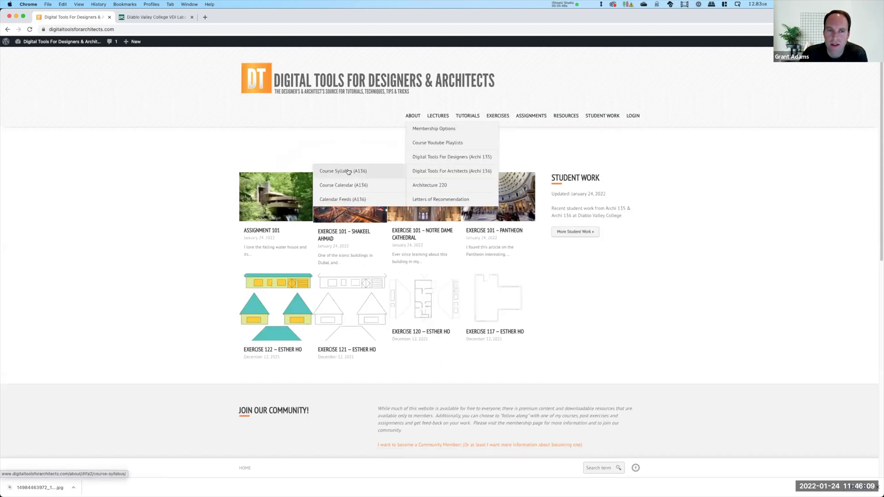
pyautogui.click(349, 171)
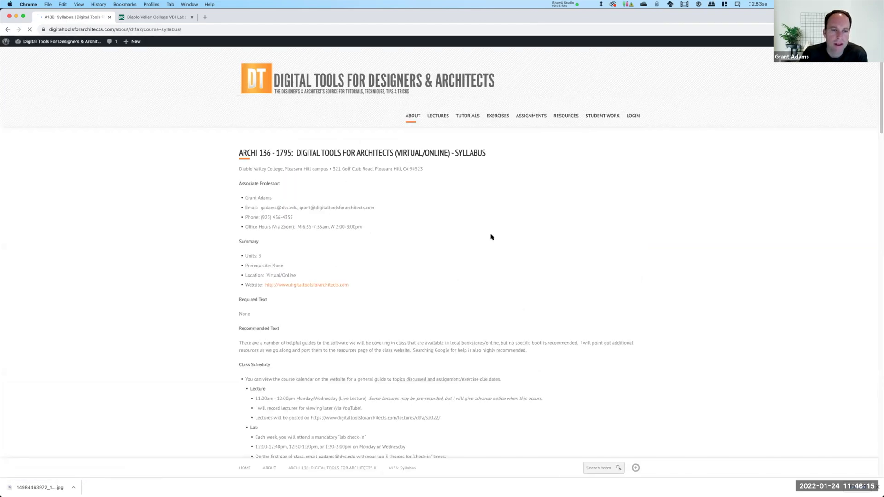
# Scroll through the ARCHI 136 syllabus to its past-syllabus download links and back
pyautogui.scroll(-5, 491, 237)
pyautogui.scroll(-15, 491, 237)
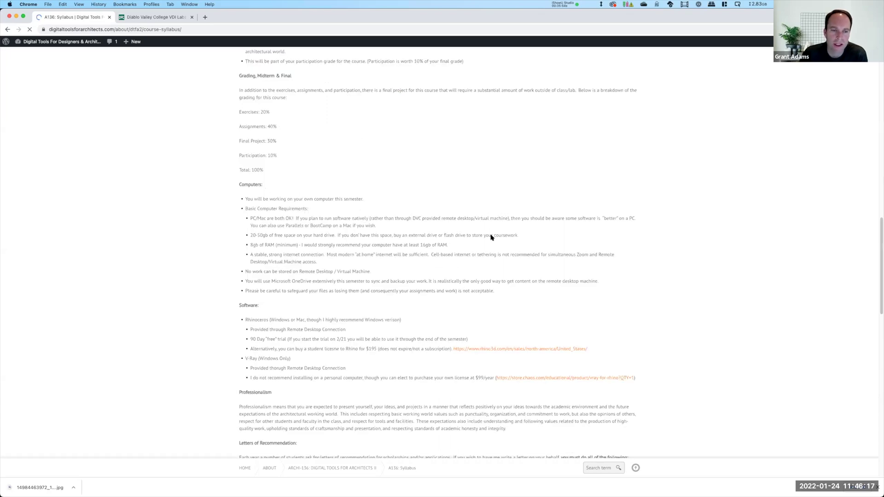
pyautogui.scroll(-6, 491, 237)
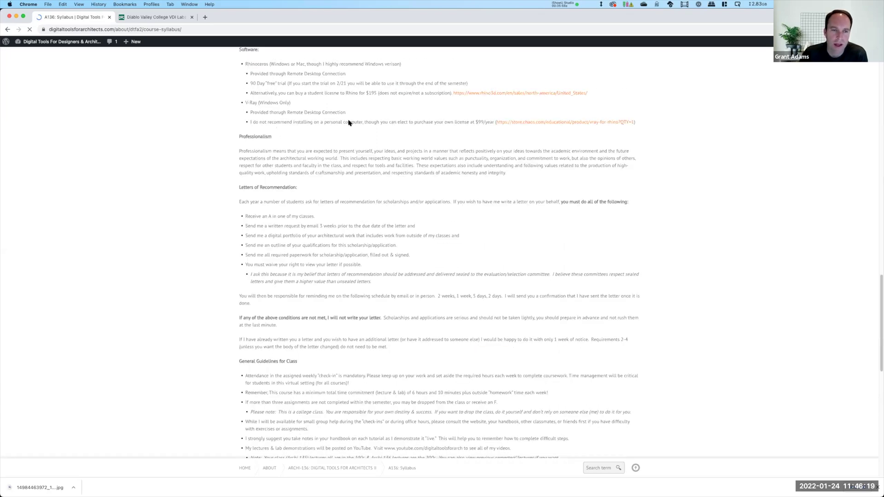
pyautogui.scroll(-15, 349, 123)
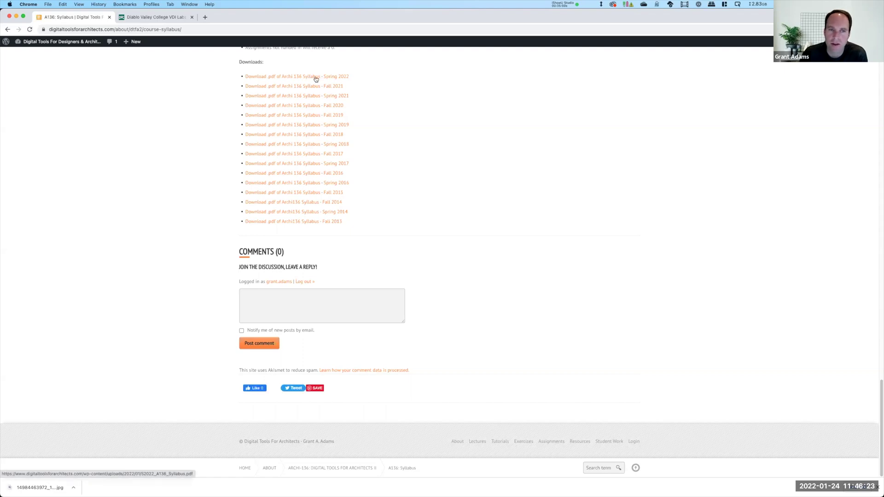
pyautogui.scroll(20, 335, 206)
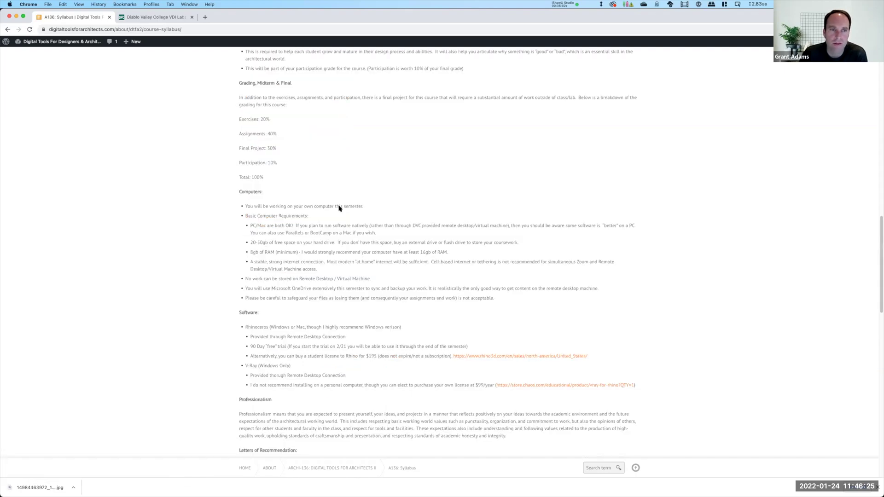
pyautogui.scroll(6, 416, 90)
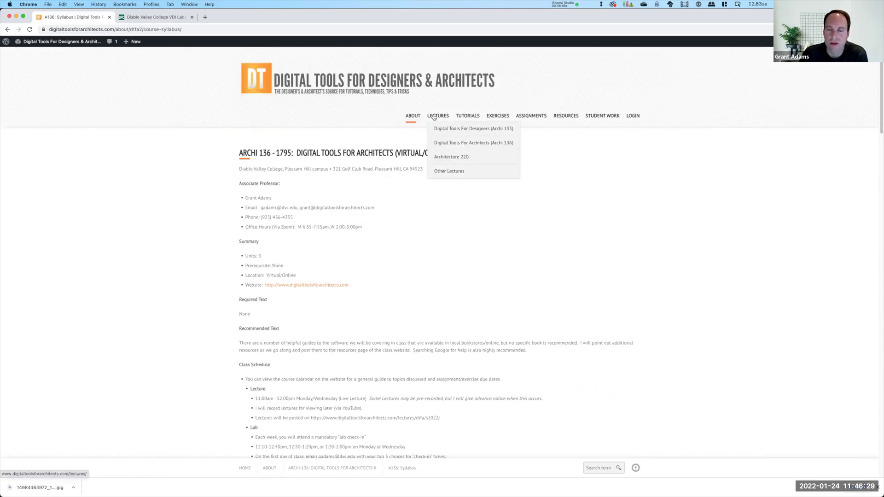
# Open Spring 2022 lectures under Archi 136, then Lecture 201, and scroll through it
pyautogui.moveTo(441, 142)
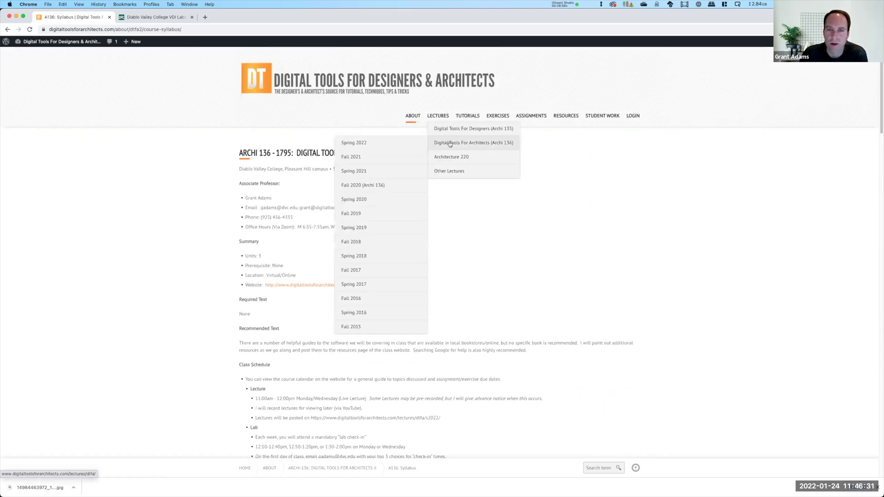
pyautogui.click(360, 143)
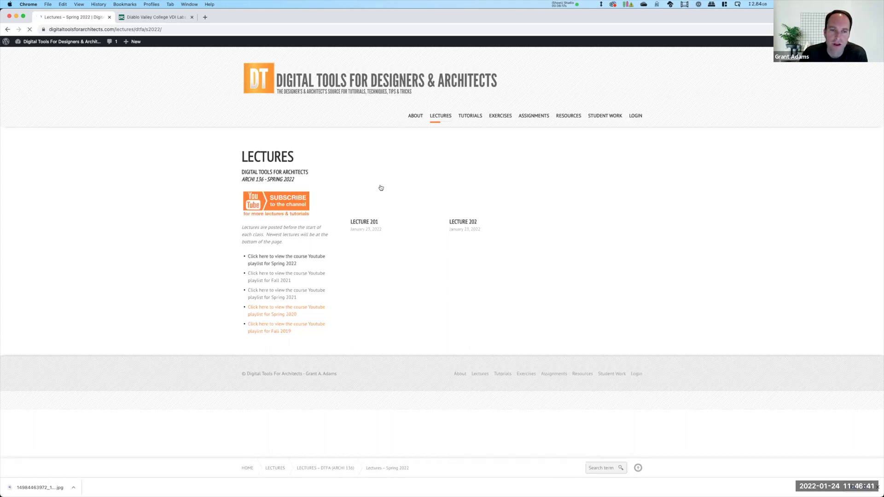
pyautogui.click(380, 187)
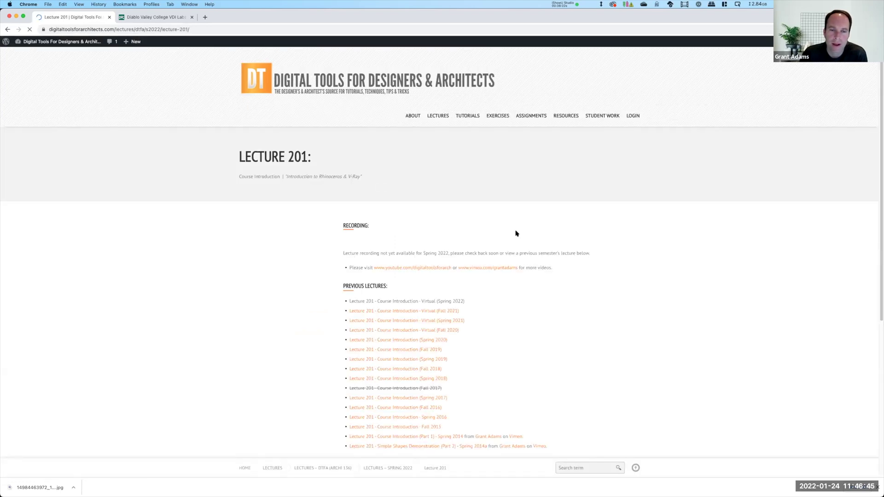
pyautogui.scroll(-2, 517, 239)
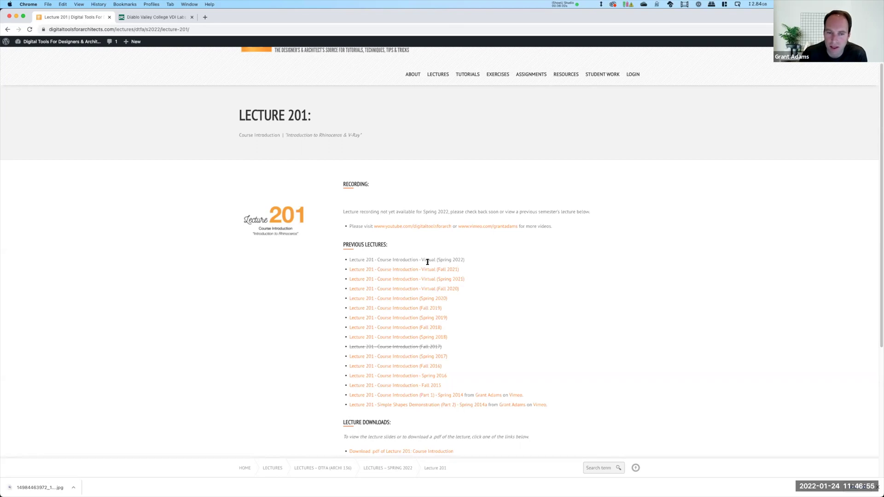
pyautogui.scroll(-3, 476, 243)
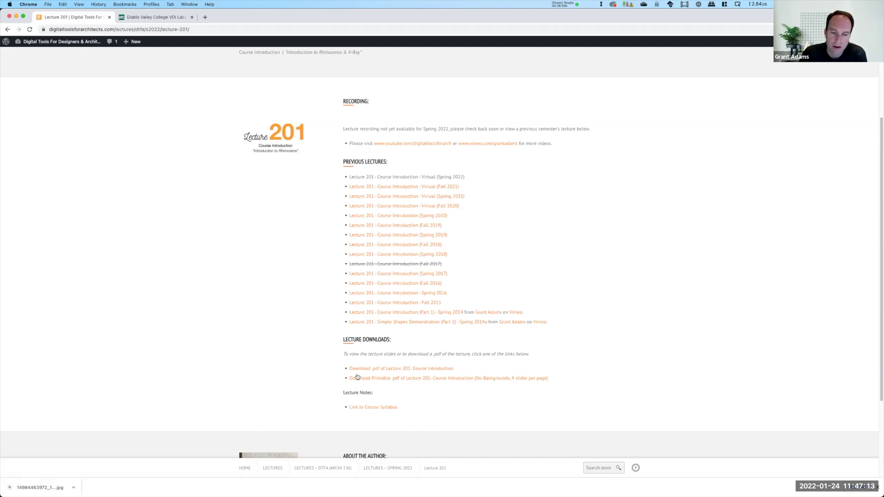
pyautogui.scroll(5, 462, 231)
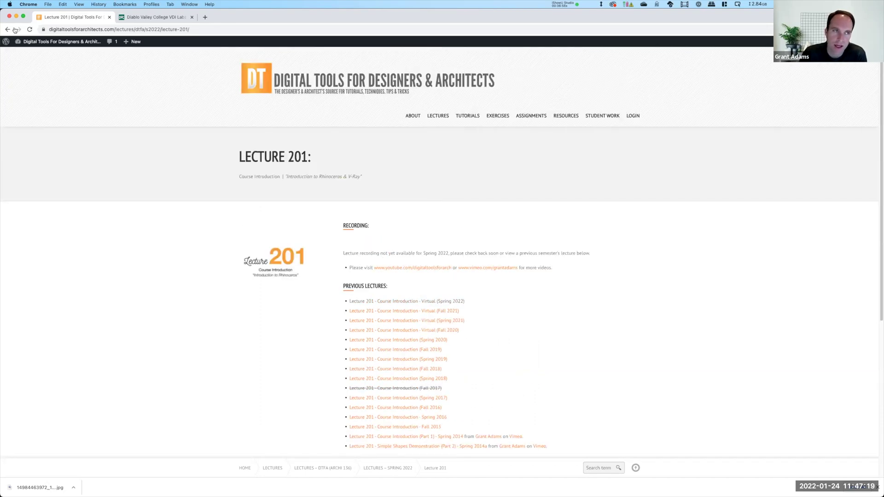
# Open the Spring 2022 Archi 136 lectures and the Lecture 202 page
pyautogui.moveTo(445, 118)
pyautogui.click(389, 134)
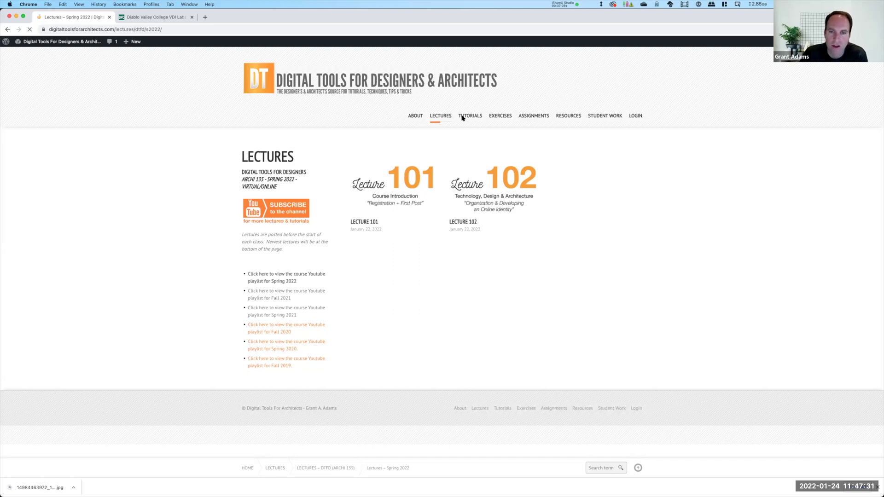
pyautogui.moveTo(439, 116)
pyautogui.moveTo(448, 142)
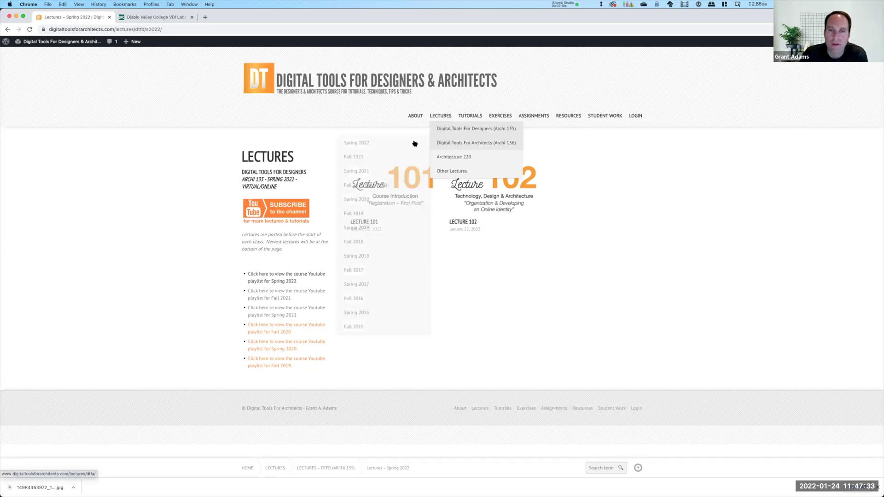
pyautogui.click(414, 143)
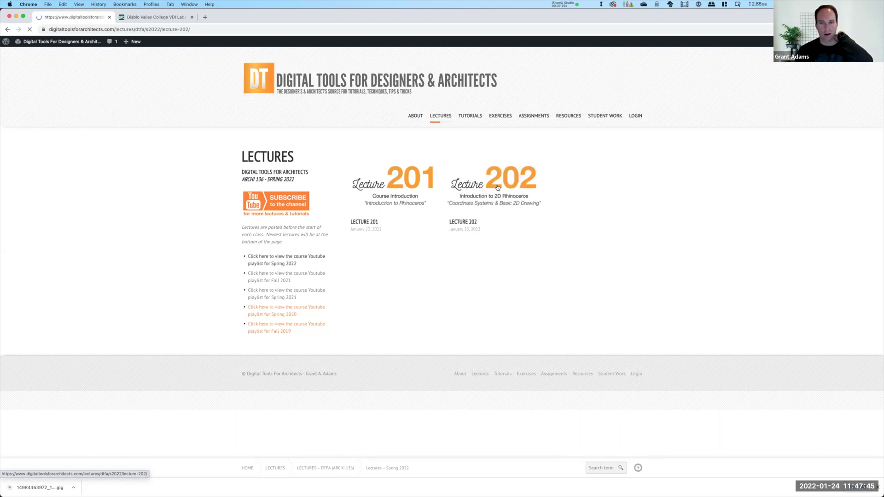
pyautogui.click(497, 187)
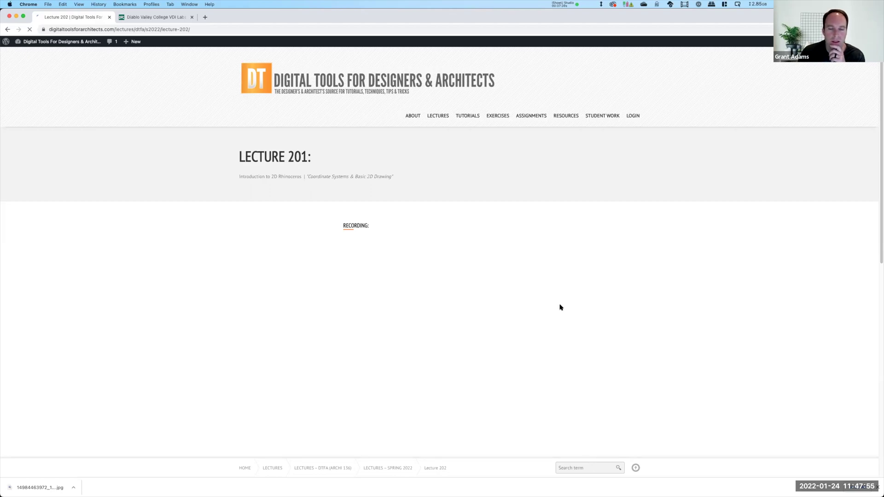
pyautogui.scroll(-2, 570, 306)
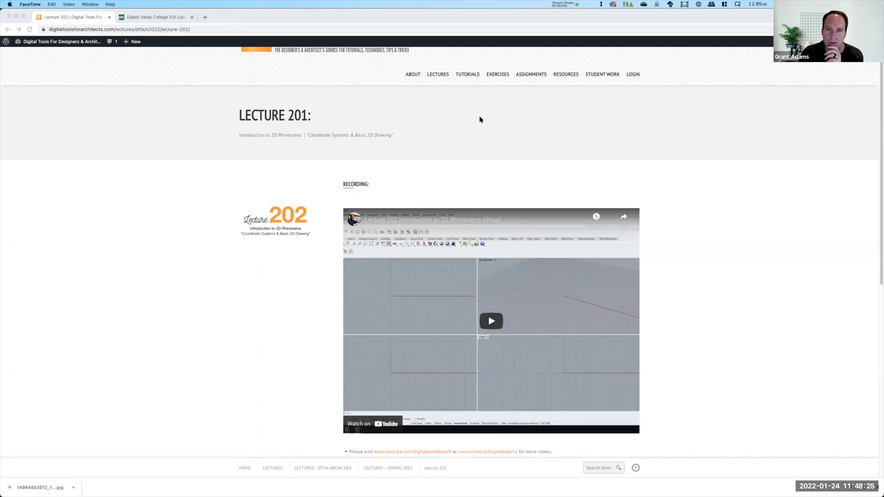
# Open TUTORIALS > Rhinoceros > Rhino 5.2 [simple shapes] from the site menu
pyautogui.click(462, 89)
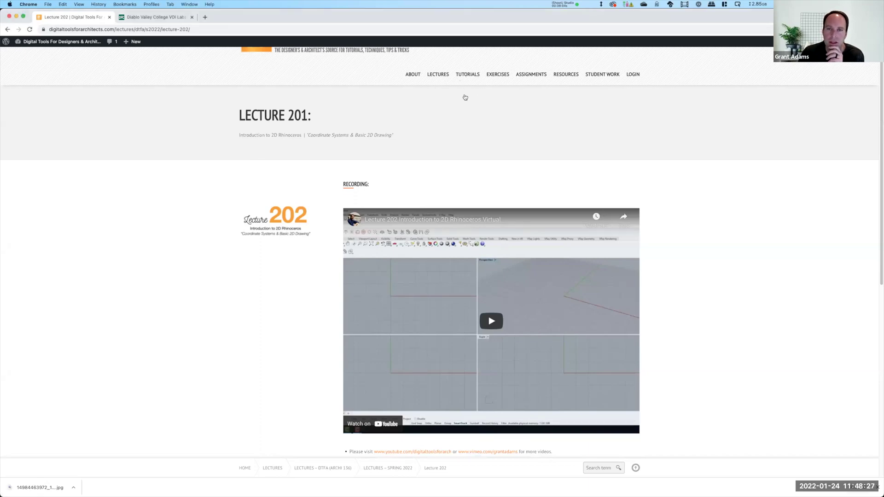
pyautogui.scroll(2, 465, 97)
pyautogui.moveTo(469, 116)
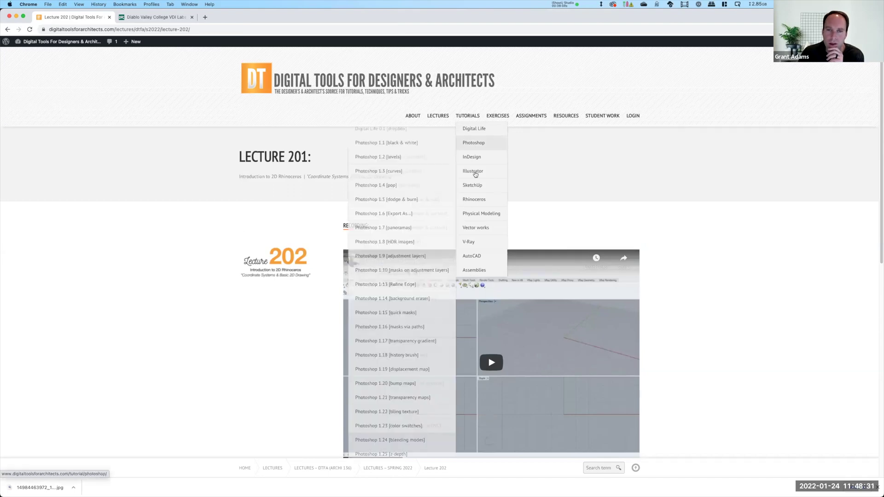
pyautogui.moveTo(476, 201)
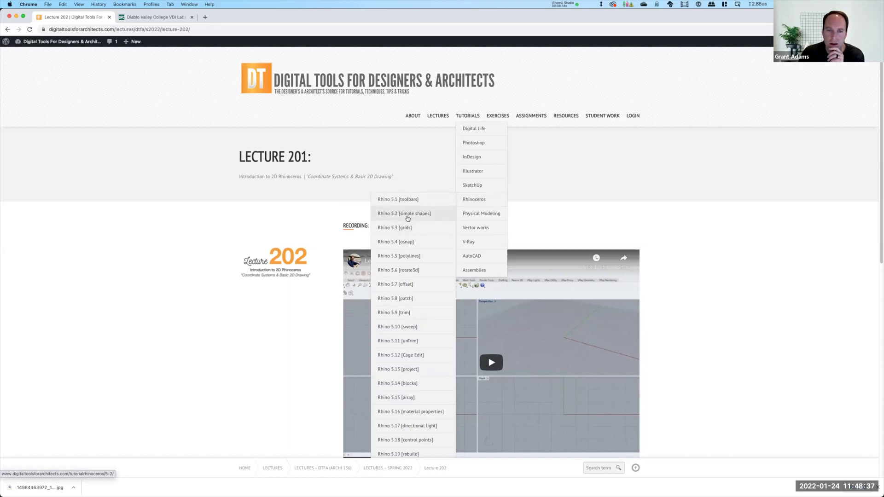
pyautogui.click(408, 218)
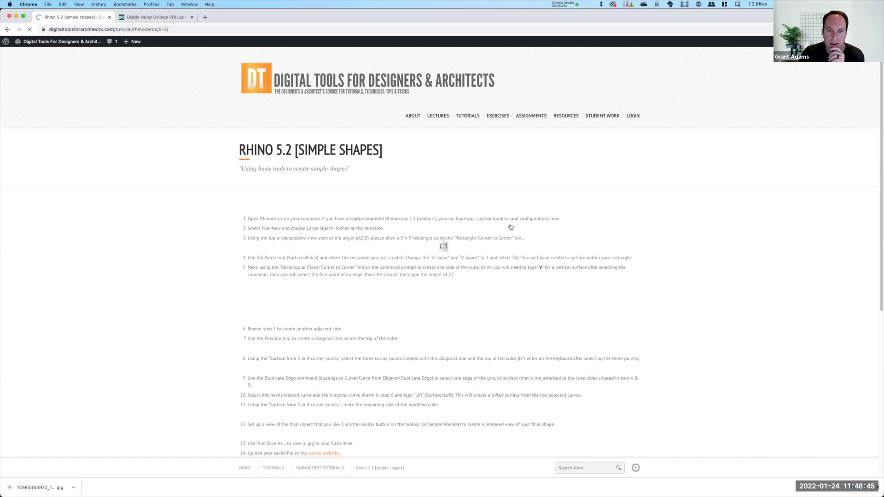
# Scroll the Rhino 5.2 cube-modelling steps, then show EXERCISES > Digital Tools For Architects (Archi 136)
pyautogui.scroll(-3, 458, 217)
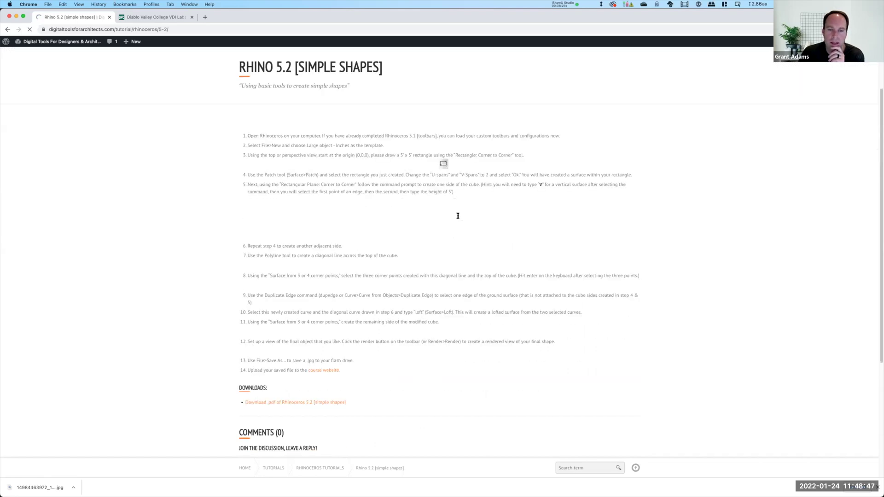
pyautogui.scroll(-3, 465, 256)
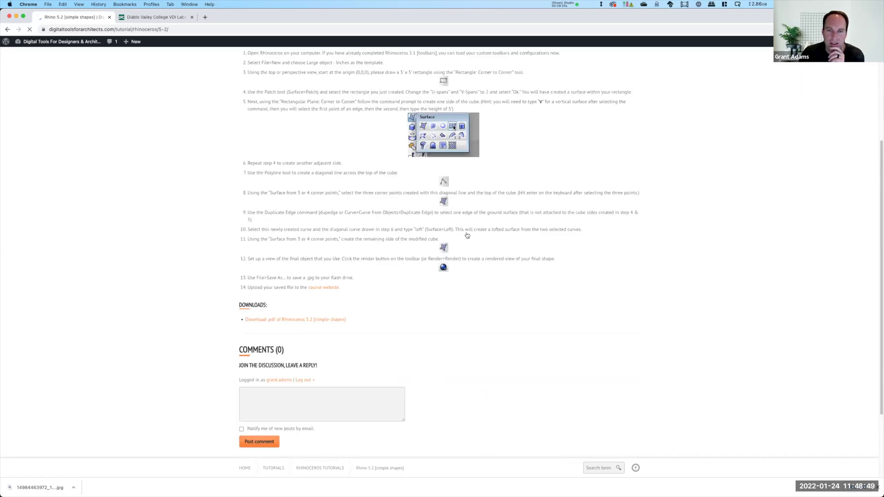
pyautogui.scroll(5, 457, 188)
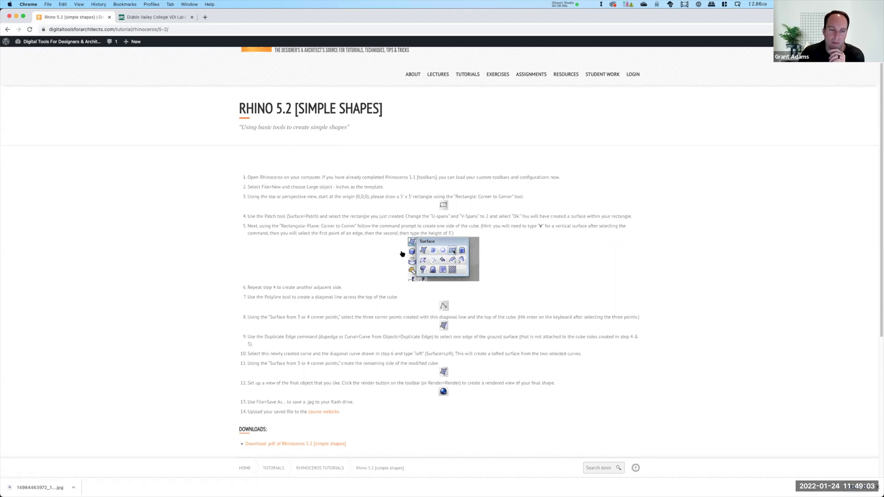
pyautogui.moveTo(470, 74)
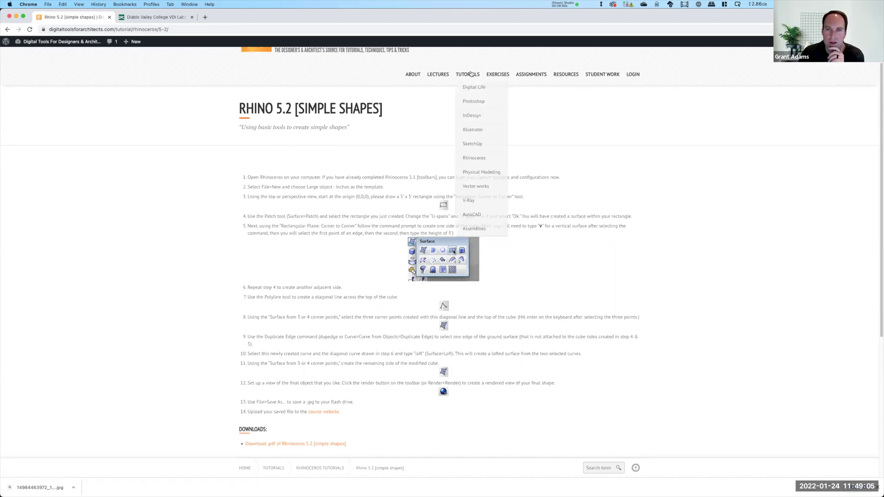
pyautogui.moveTo(474, 158)
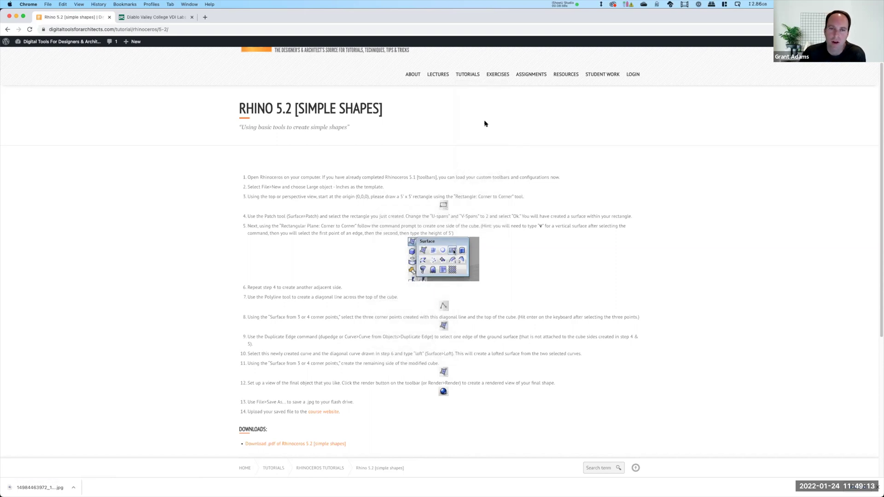
pyautogui.moveTo(497, 74)
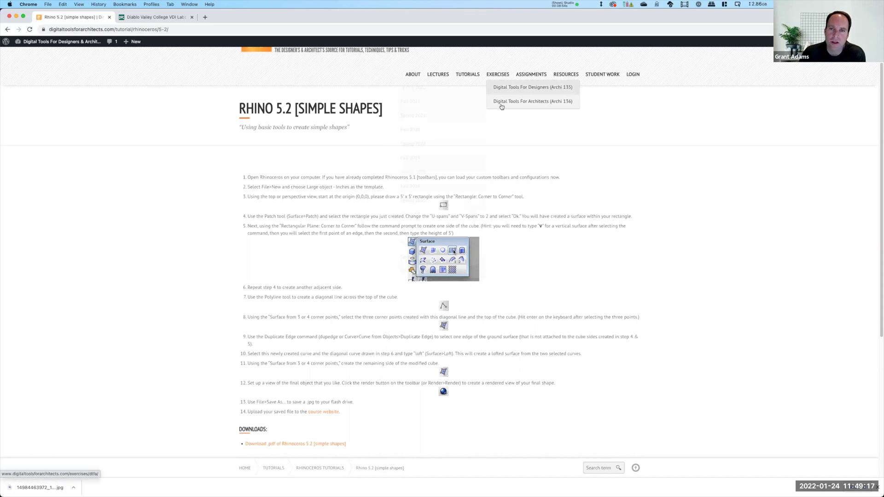
pyautogui.moveTo(499, 101)
# Open Exercise 201 from the Spring 2022 Archi 136 exercises, checking its link options
pyautogui.click(454, 106)
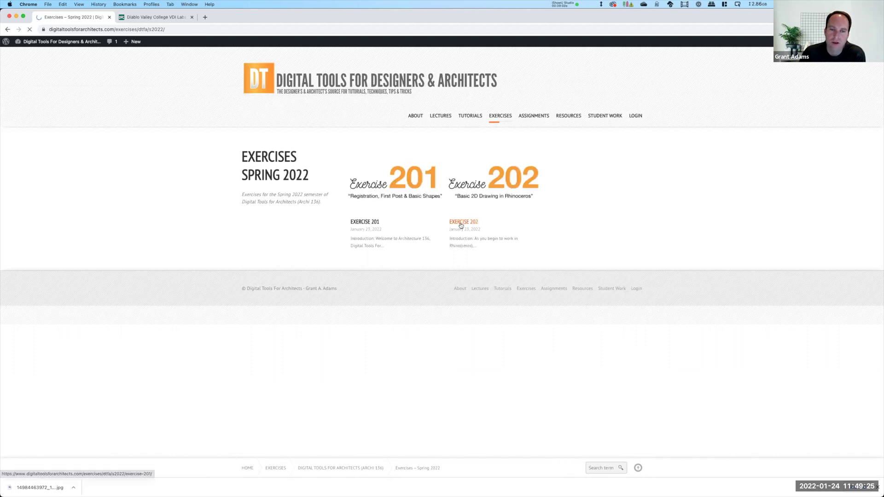
pyautogui.click(366, 222)
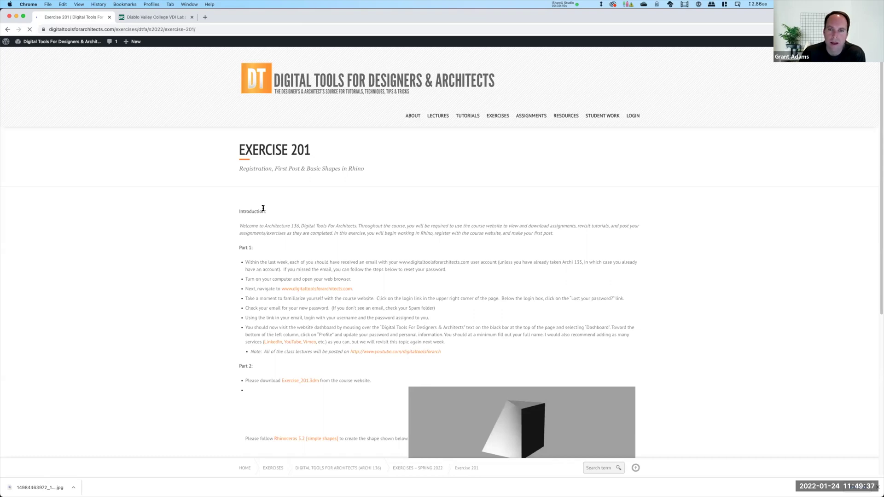
pyautogui.moveTo(533, 115)
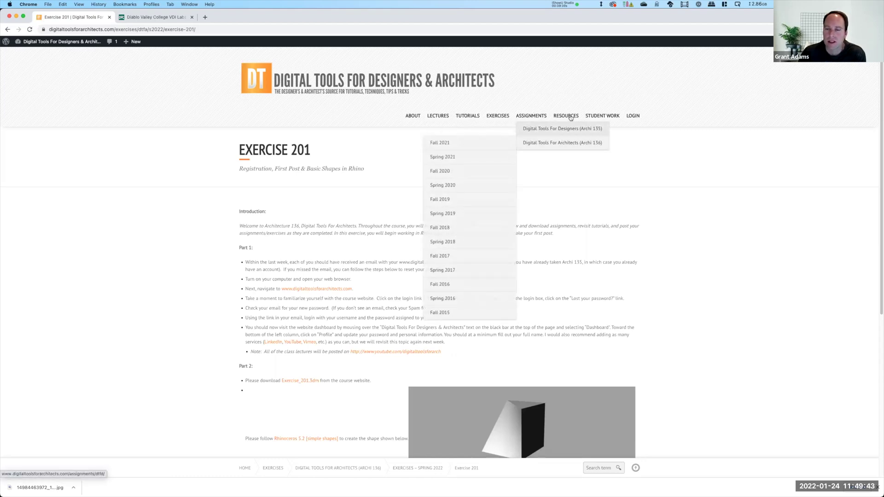
pyautogui.moveTo(570, 129)
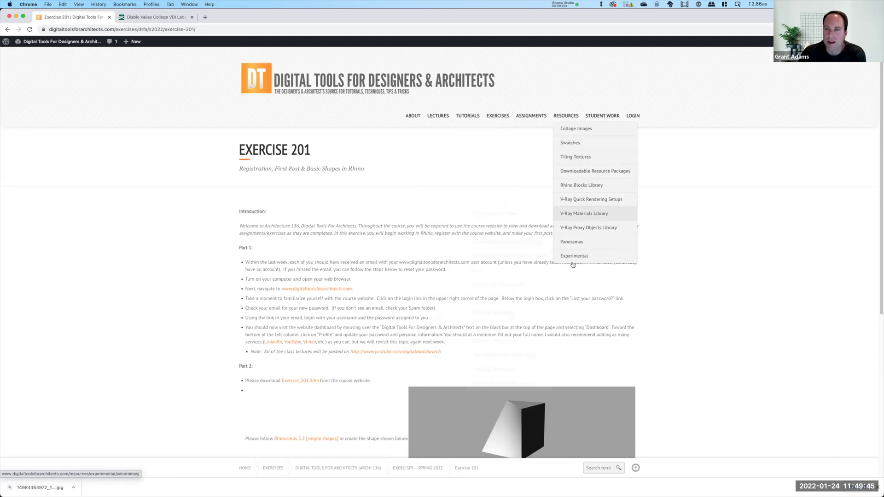
pyautogui.moveTo(576, 192)
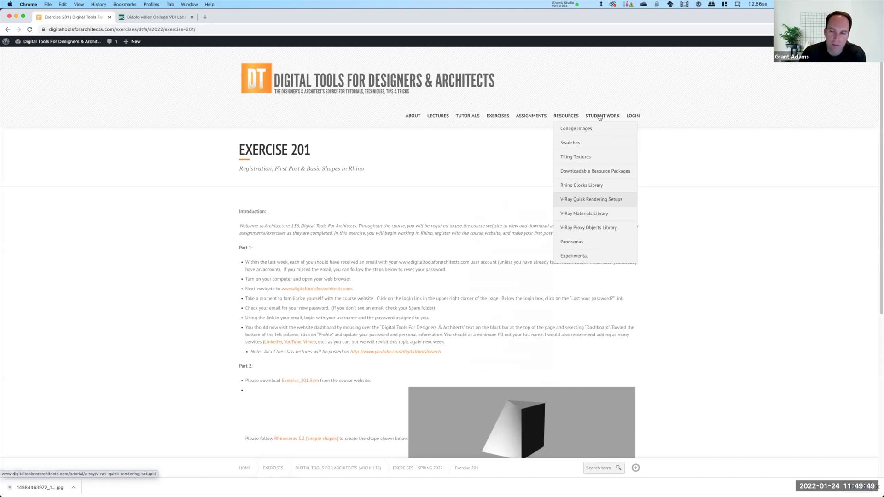
pyautogui.moveTo(566, 115)
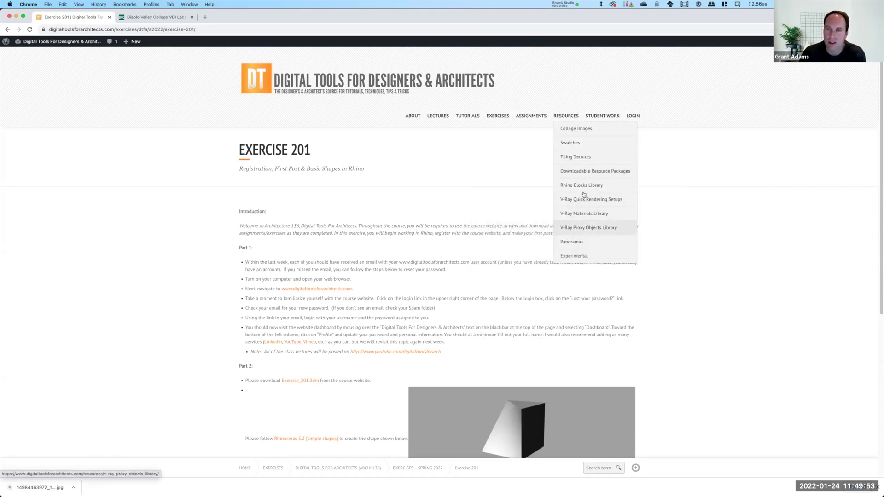
pyautogui.moveTo(616, 118)
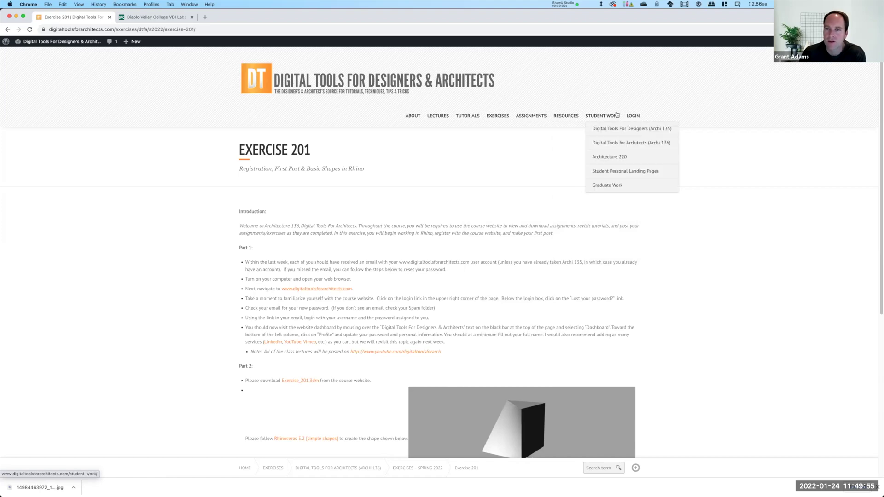
pyautogui.moveTo(619, 149)
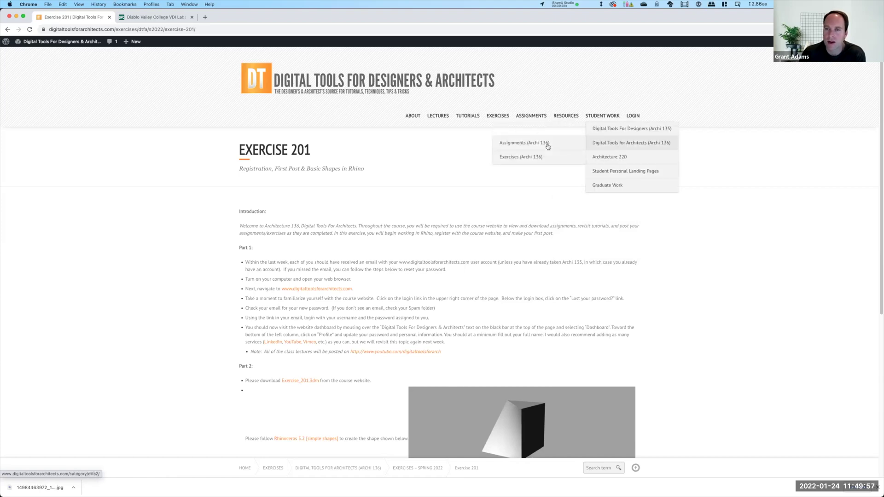
pyautogui.moveTo(542, 157)
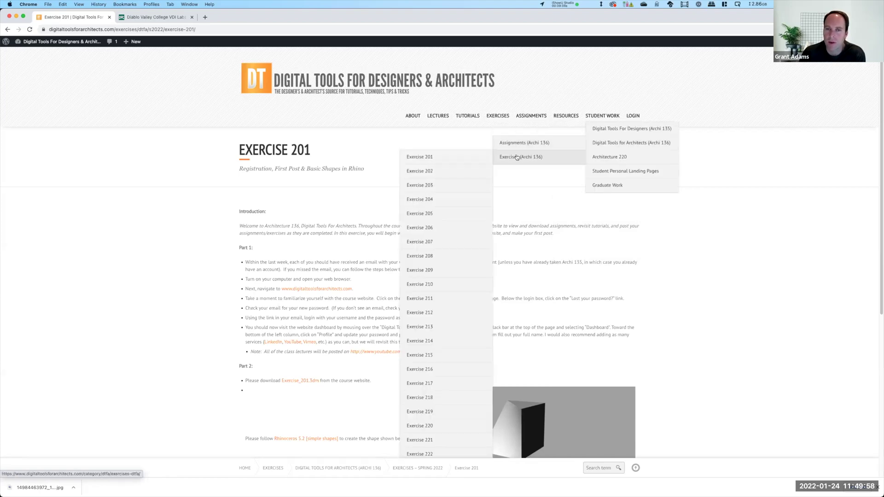
pyautogui.rightClick(438, 158)
pyautogui.click(132, 22)
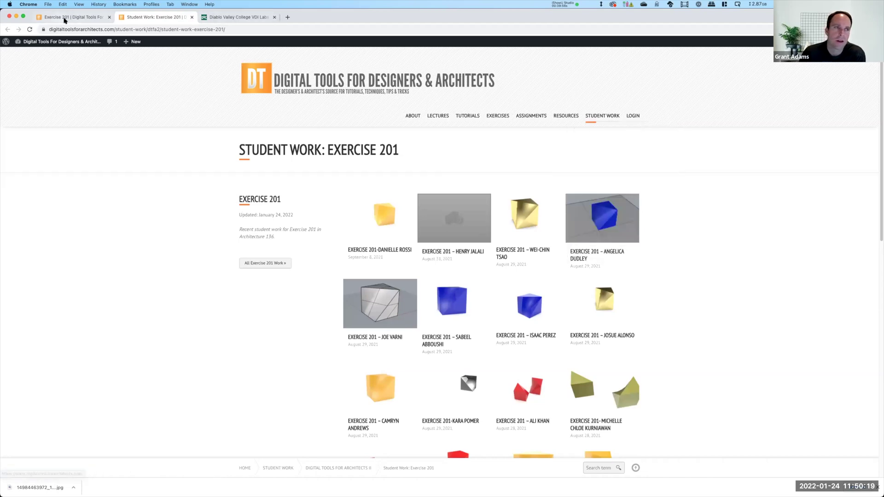
# Switch to the 'Exercise 201 | Digital Tools' tab, then minimise and restore Chrome
pyautogui.click(65, 18)
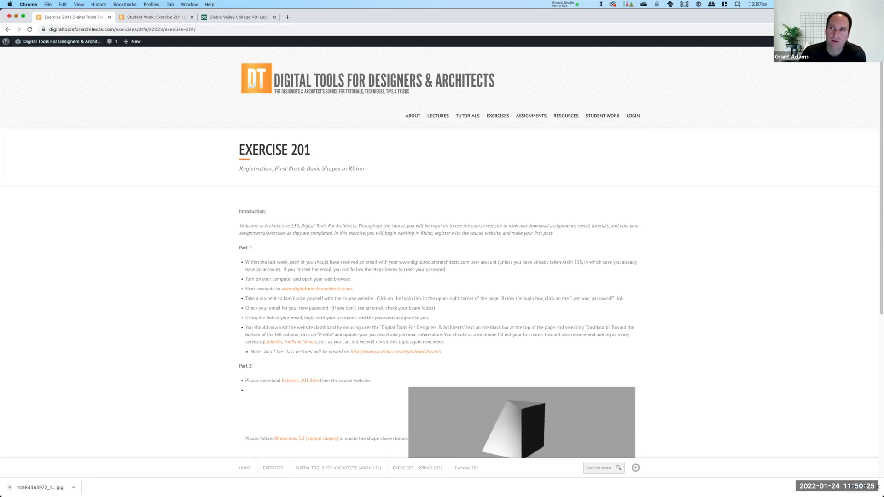
pyautogui.click(16, 15)
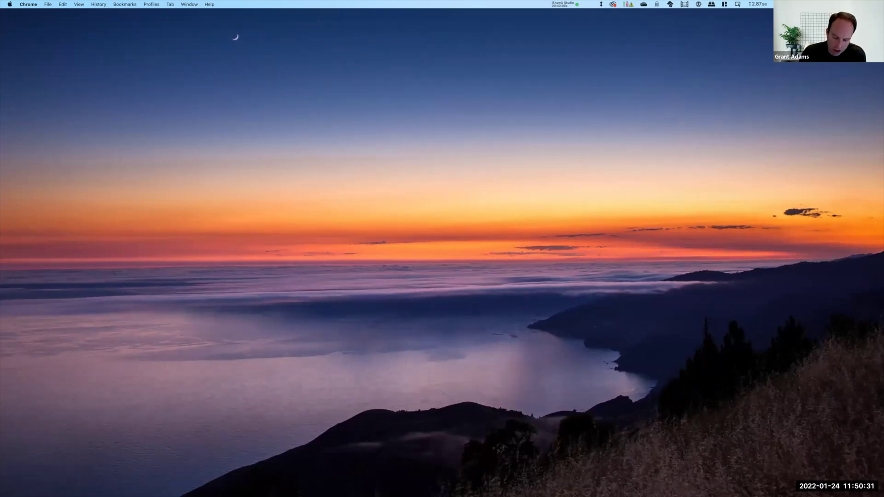
pyautogui.click(594, 488)
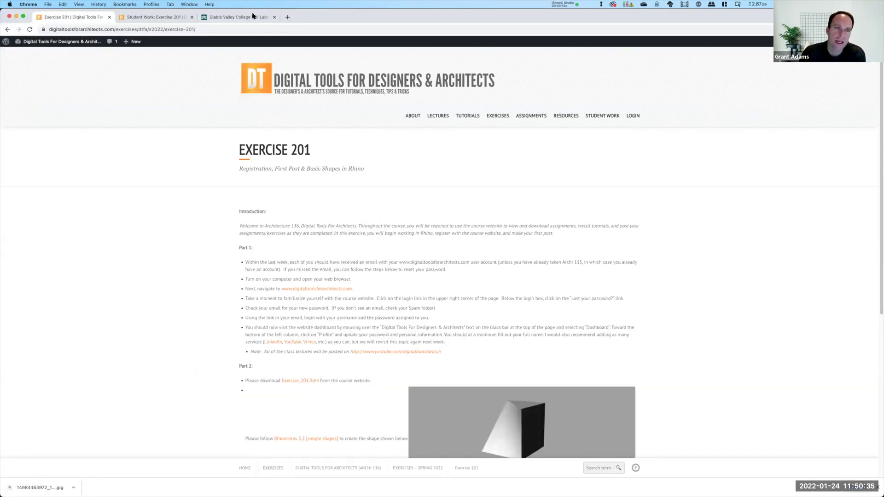
# Load idm.dvc.edu in the DVC VDI Labs tab
pyautogui.click(255, 17)
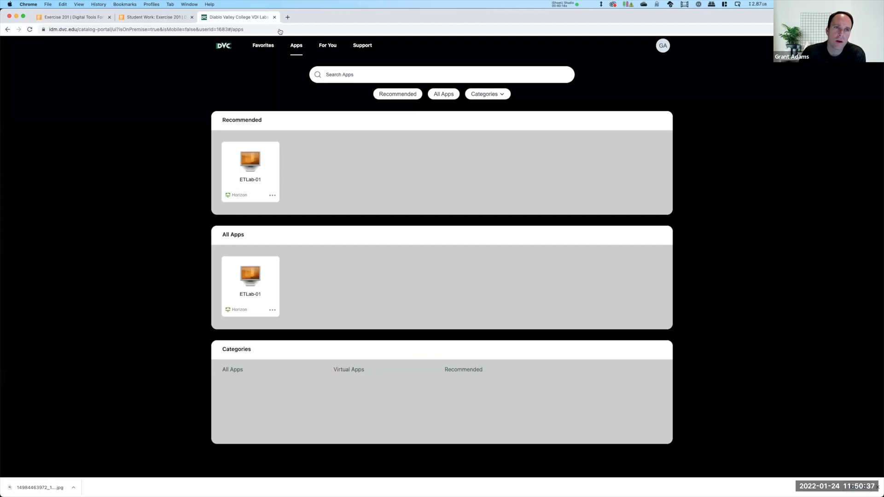
pyautogui.click(282, 30)
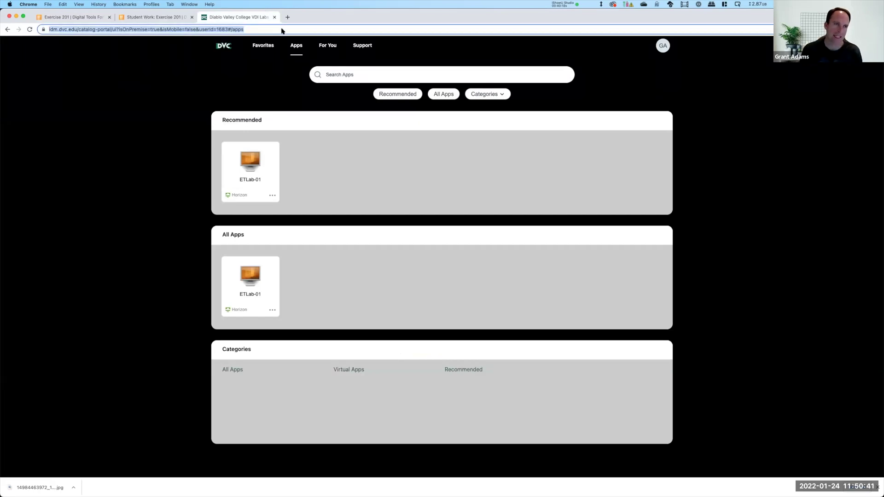
pyautogui.write('idm.dvc')
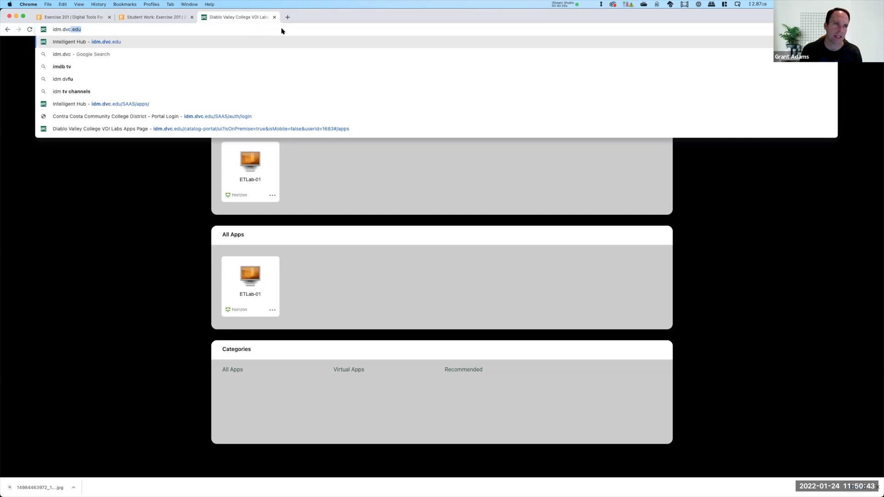
pyautogui.write('.edu')
pyautogui.press('Return')
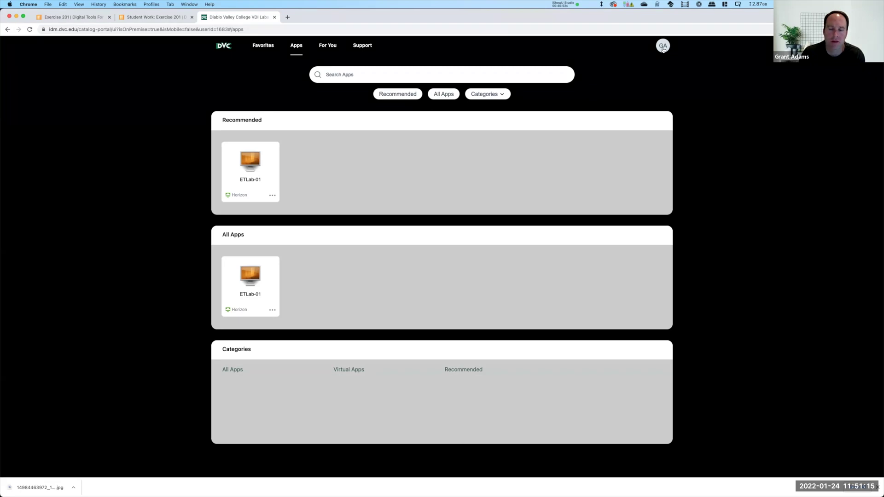
# In Account settings, switch launch to Browser and back to Horizon Client, then view Apps
pyautogui.click(663, 47)
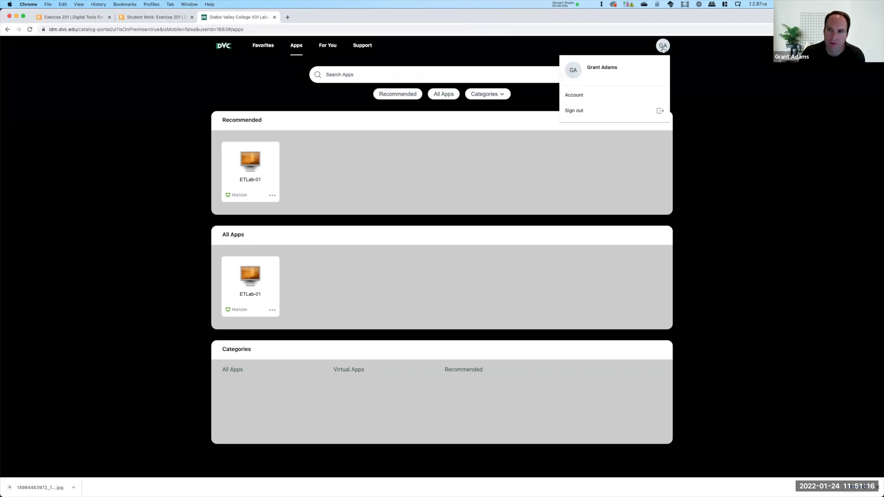
pyautogui.click(573, 95)
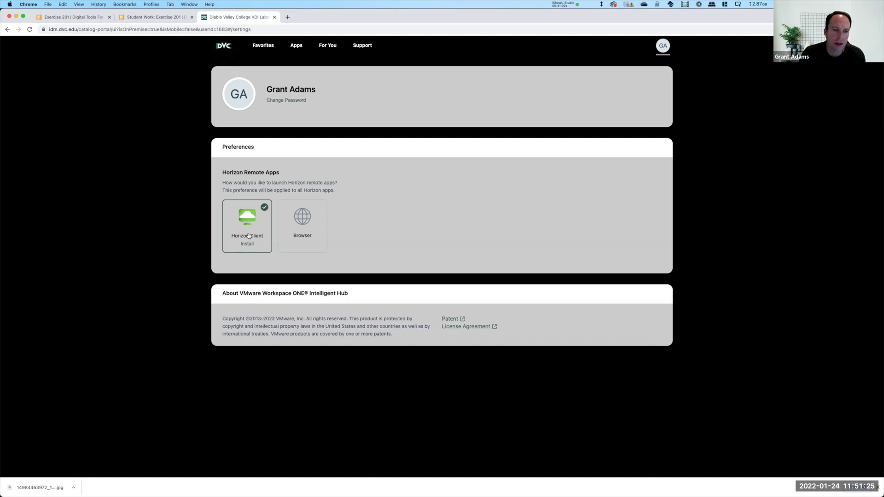
pyautogui.click(312, 213)
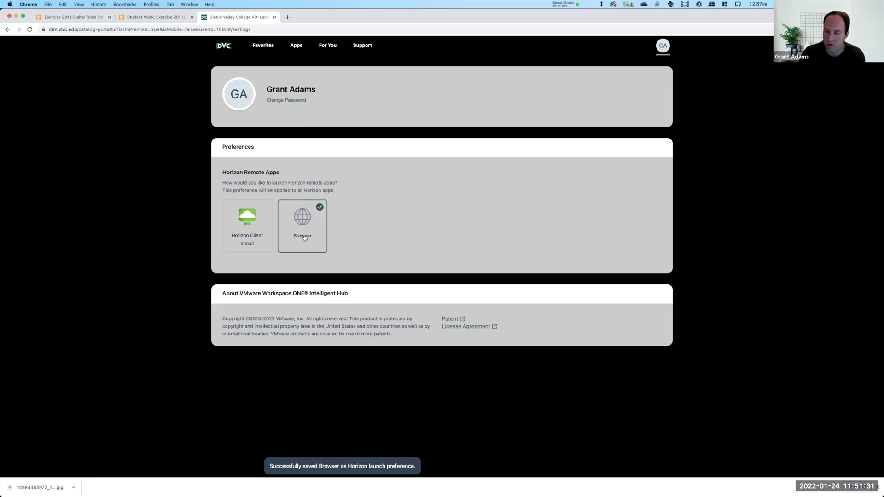
pyautogui.click(252, 203)
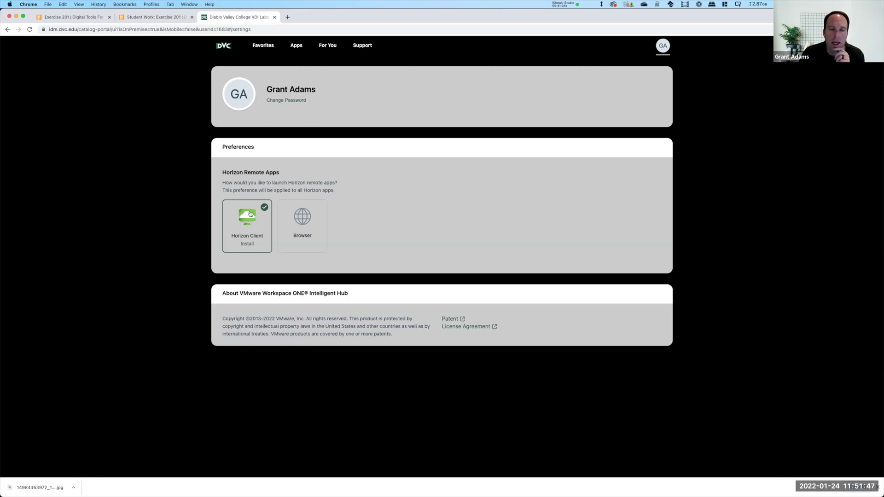
pyautogui.click(266, 46)
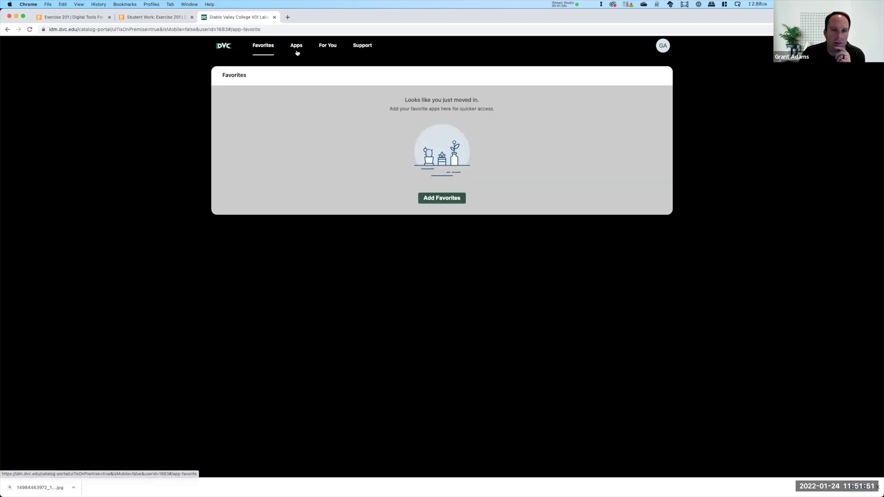
pyautogui.click(296, 47)
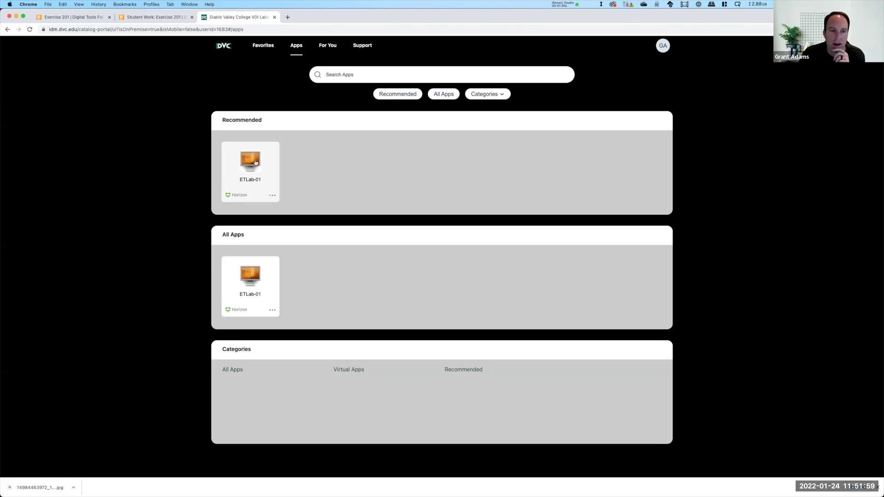
# Launch the ETLab-01 desktop and nudge its inactivity notice slightly up-left
pyautogui.click(254, 162)
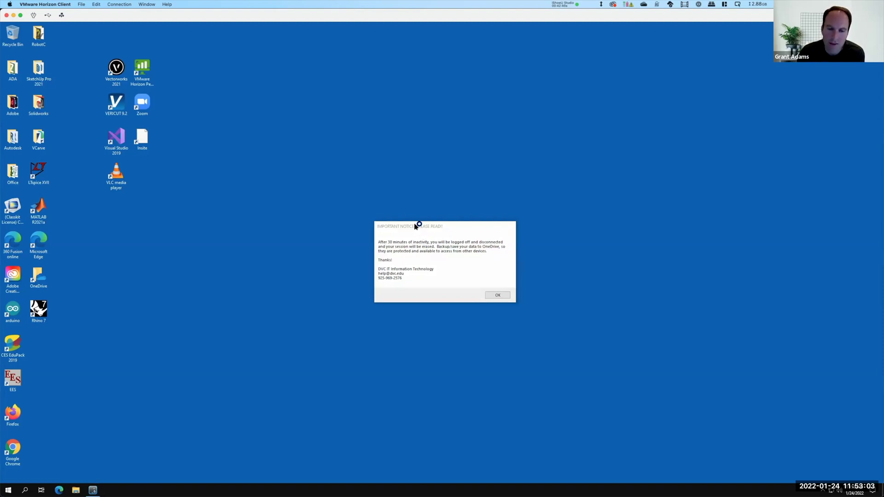
pyautogui.moveTo(423, 226); pyautogui.dragTo(414, 218)
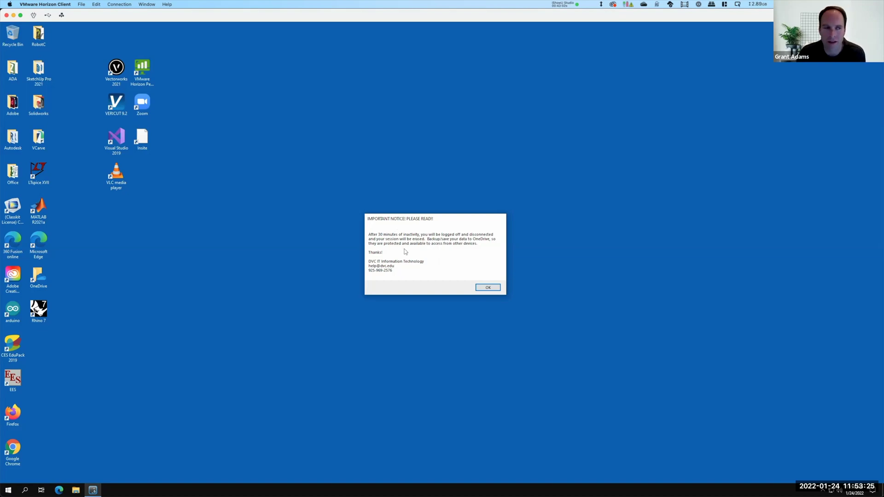
# Dismiss the 30-minute inactivity notice and open File Explorer from the lab desktop
pyautogui.click(489, 288)
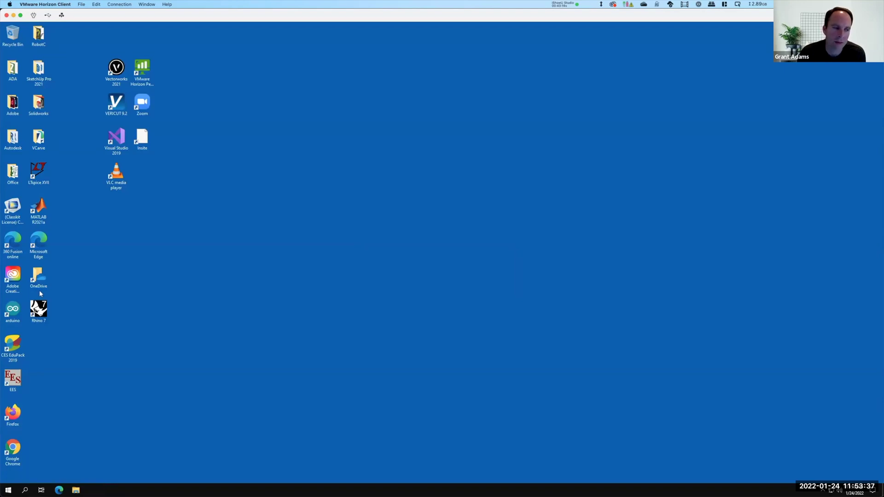
pyautogui.click(39, 315)
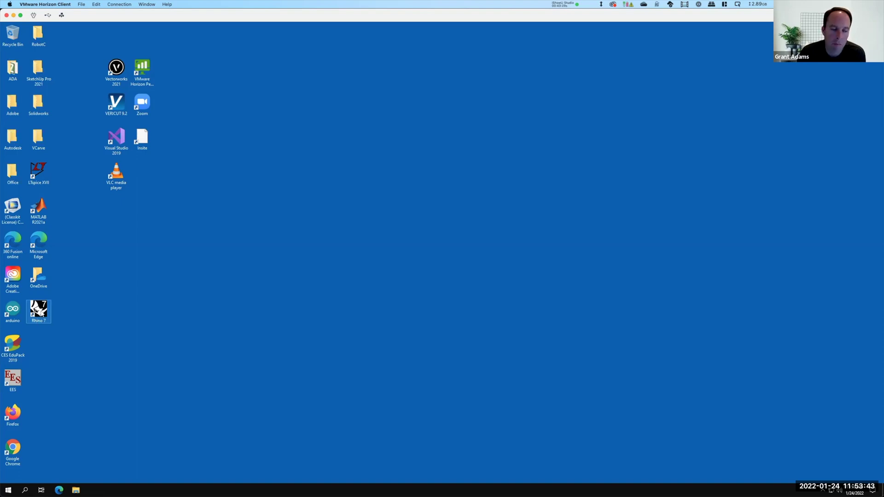
pyautogui.doubleClick(13, 309)
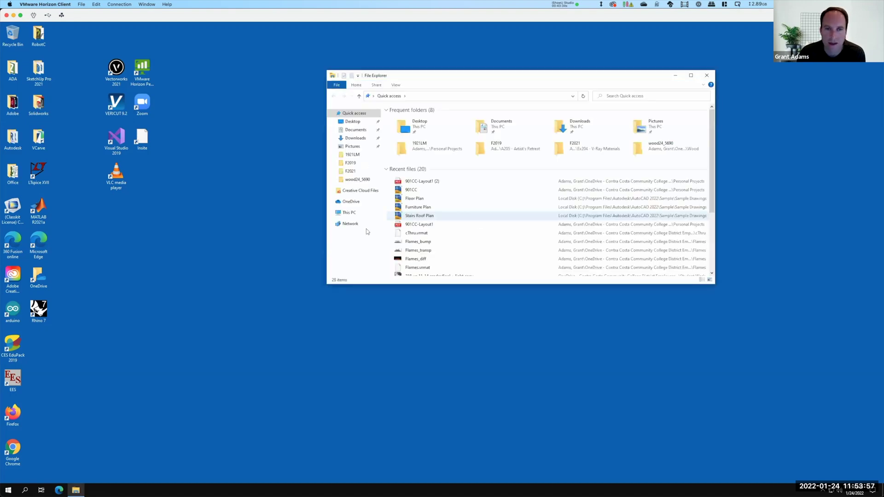
# Browse Network to the tsclient computer, close Explorer, and reveal the hidden tray icons
pyautogui.click(352, 224)
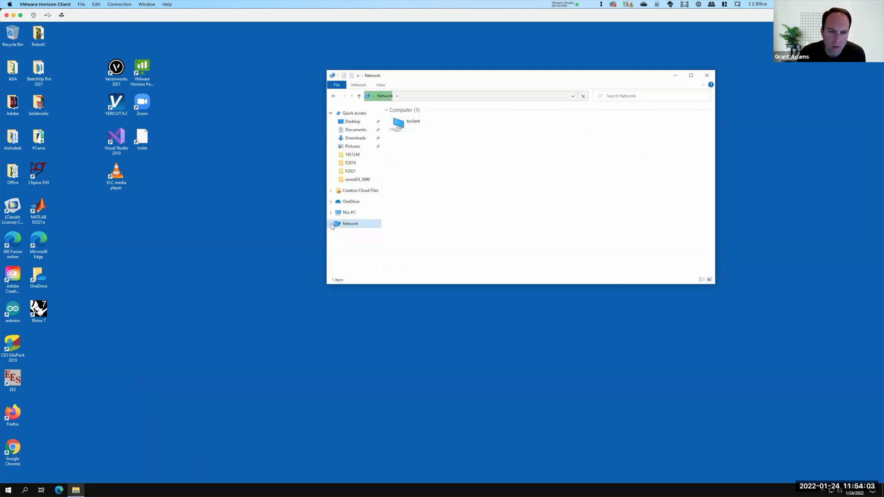
pyautogui.click(397, 130)
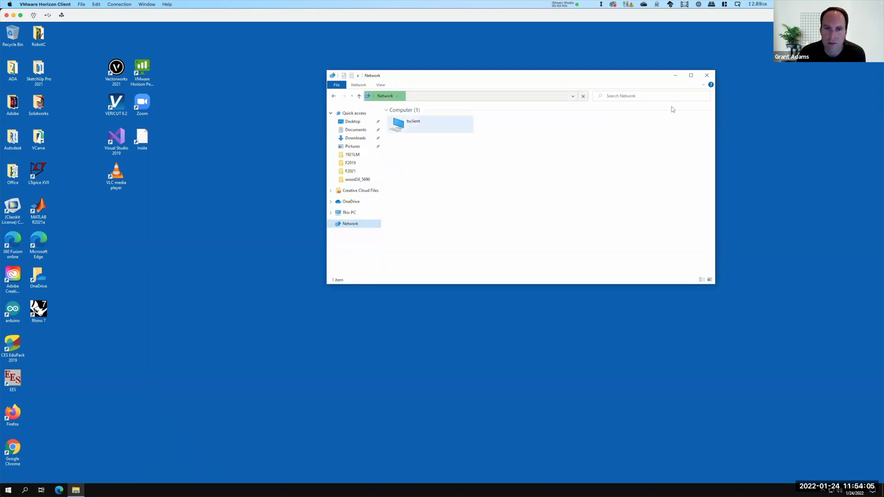
pyautogui.click(706, 76)
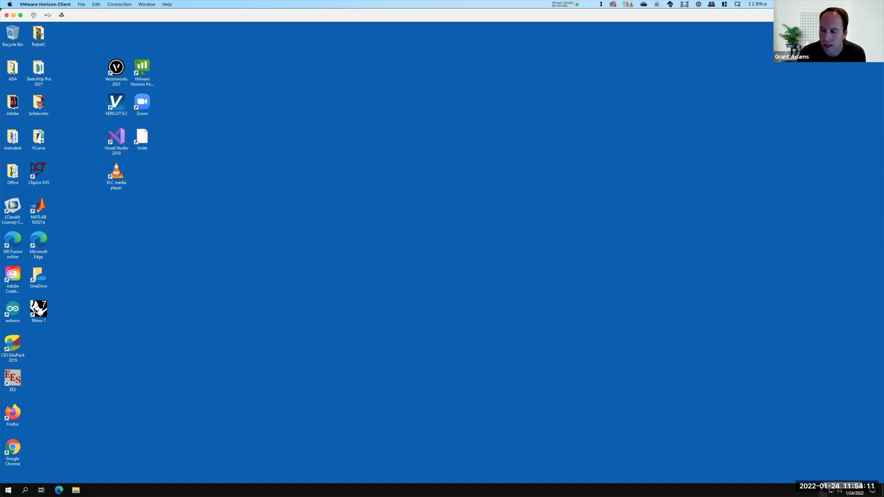
pyautogui.click(822, 490)
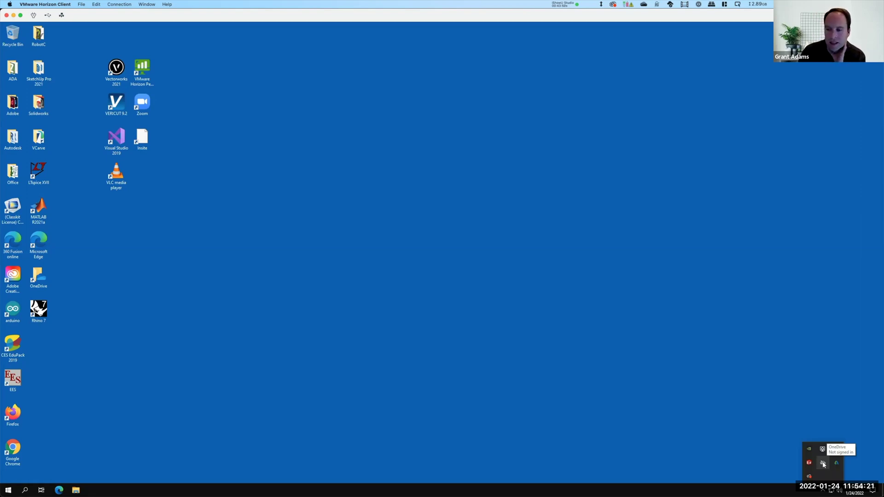
# Start the OneDrive sign-in with the school e-mail address as a work or school account
pyautogui.click(823, 464)
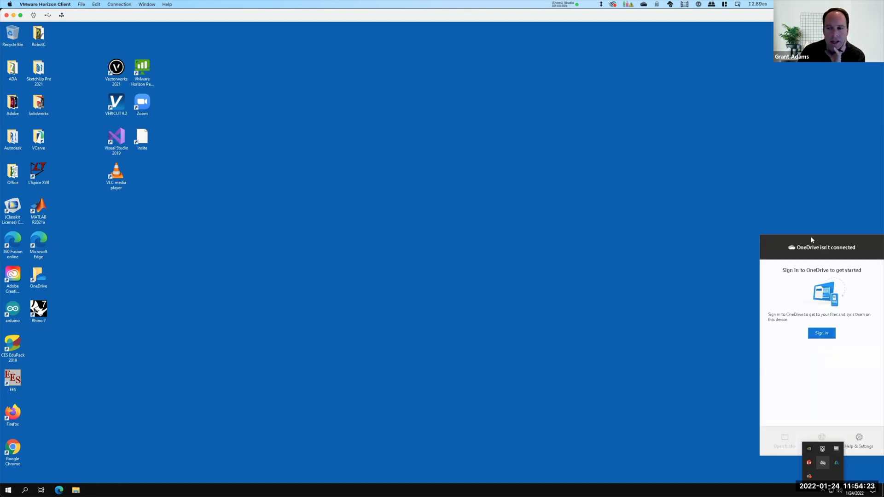
pyautogui.click(821, 333)
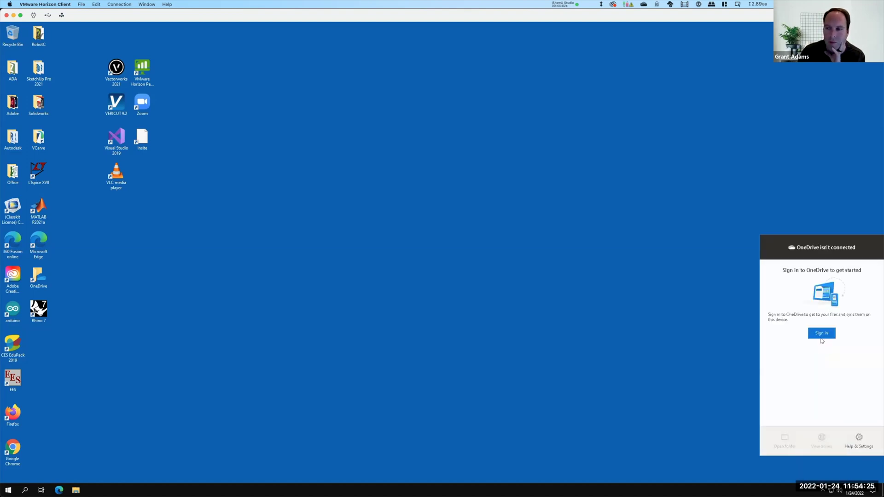
pyautogui.click(821, 333)
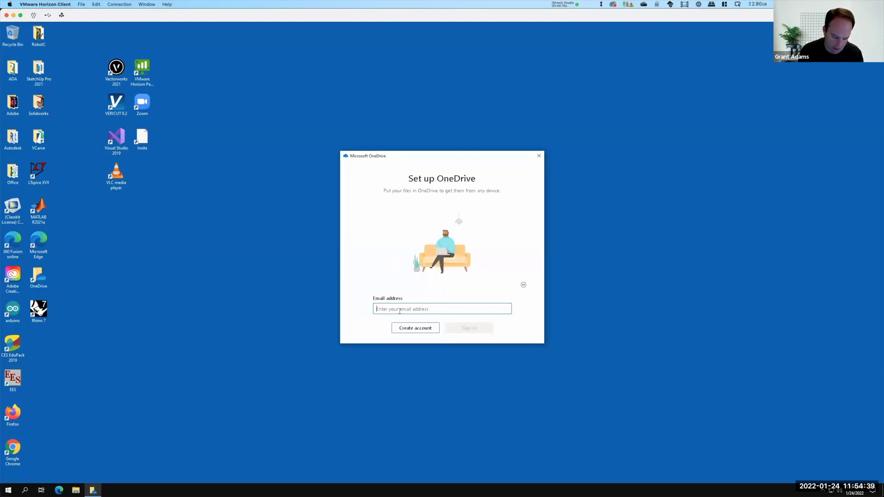
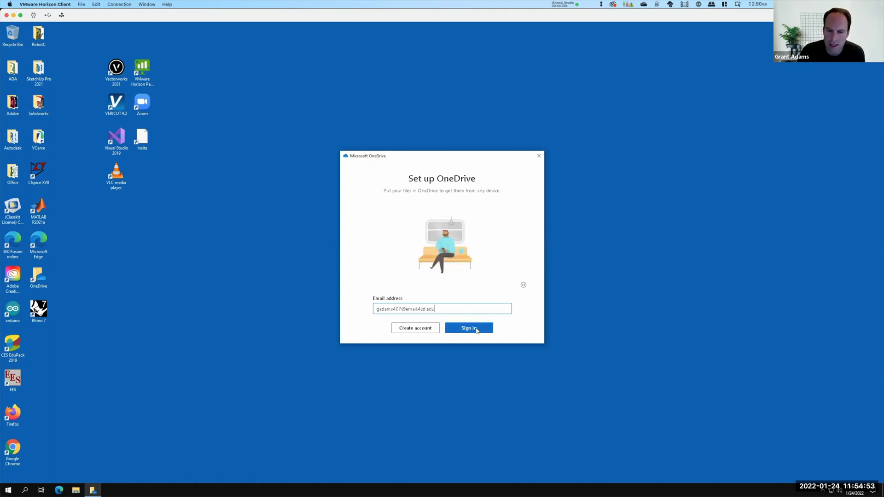
pyautogui.click(476, 329)
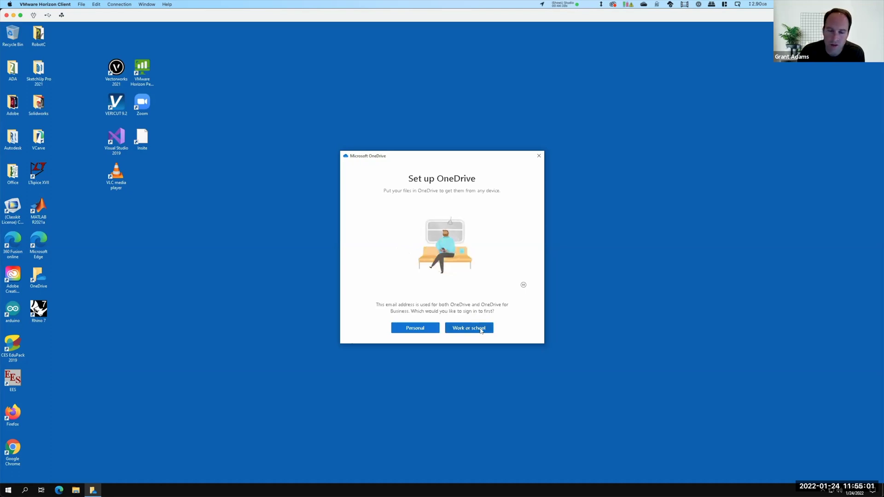
pyautogui.click(480, 329)
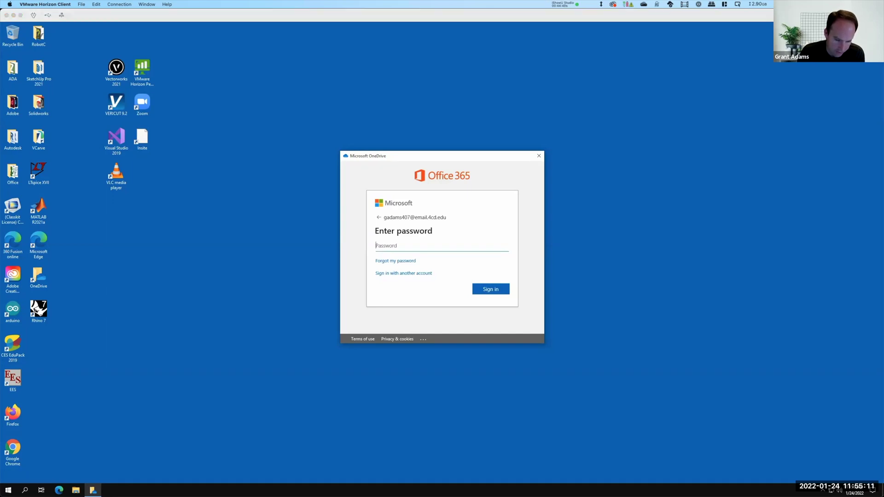
# Fill in the college account password from the password manager and submit it
pyautogui.press('Return')
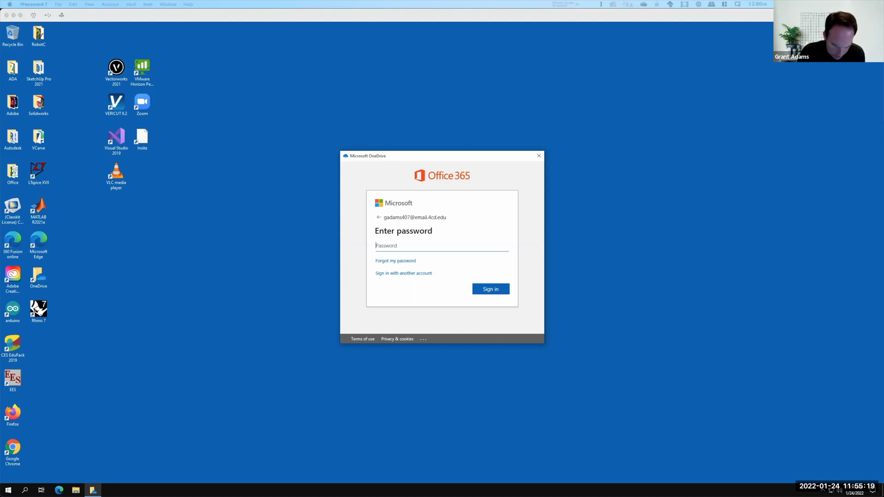
pyautogui.hotkey('ctrl', 'Up')
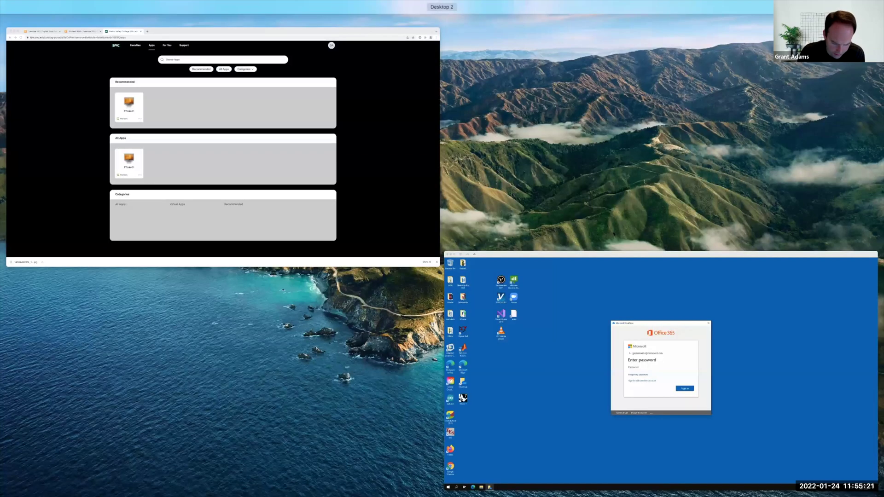
pyautogui.hotkey('ctrl', 'Up')
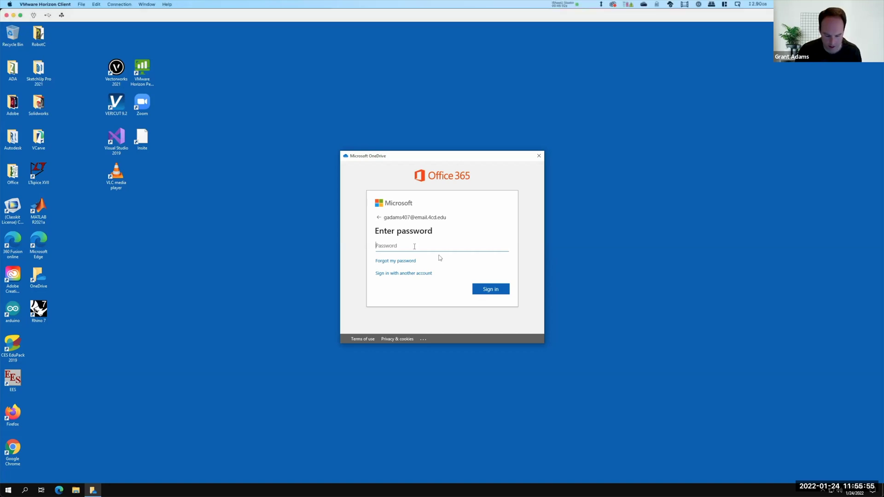
pyautogui.hotkey('ctrl', 'v')
pyautogui.click(494, 289)
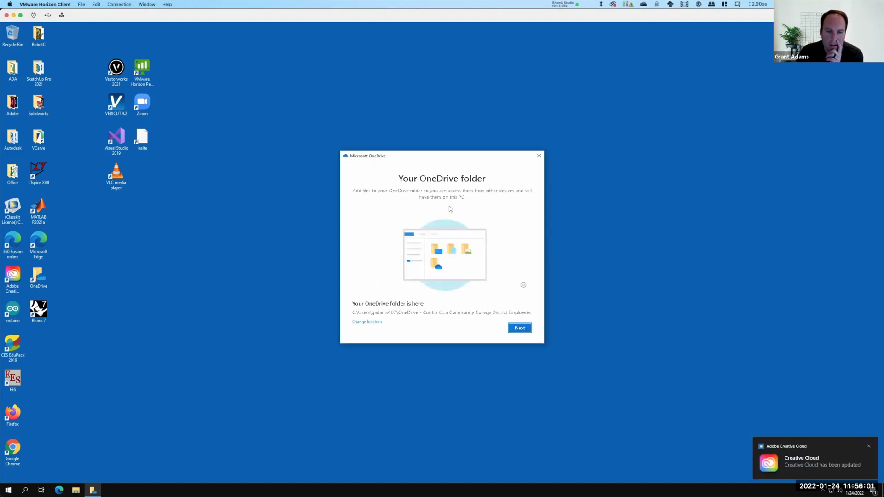
# Keep the default OneDrive folder location and skip backing up Documents, Pictures and Desktop
pyautogui.click(519, 329)
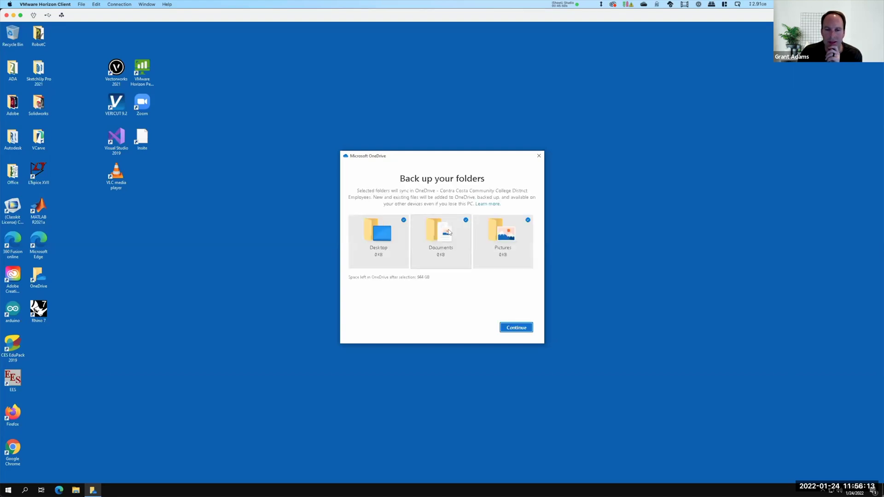
pyautogui.click(490, 230)
pyautogui.click(430, 236)
pyautogui.click(378, 233)
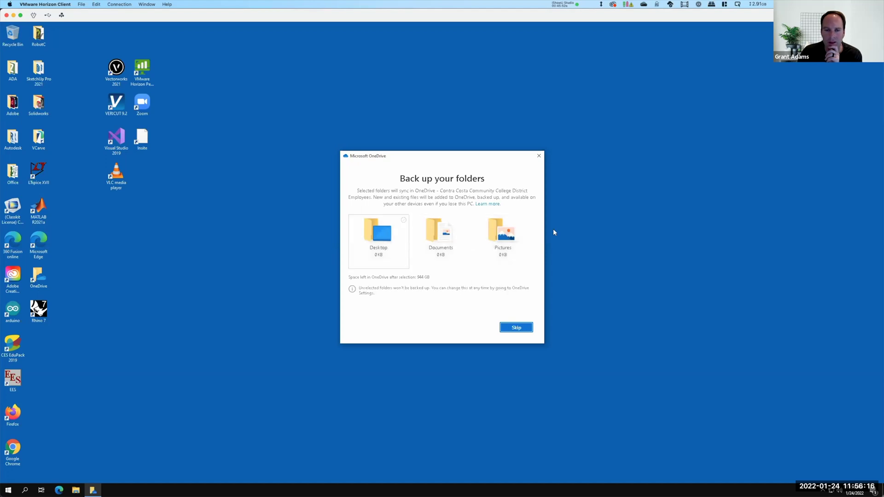
pyautogui.click(519, 328)
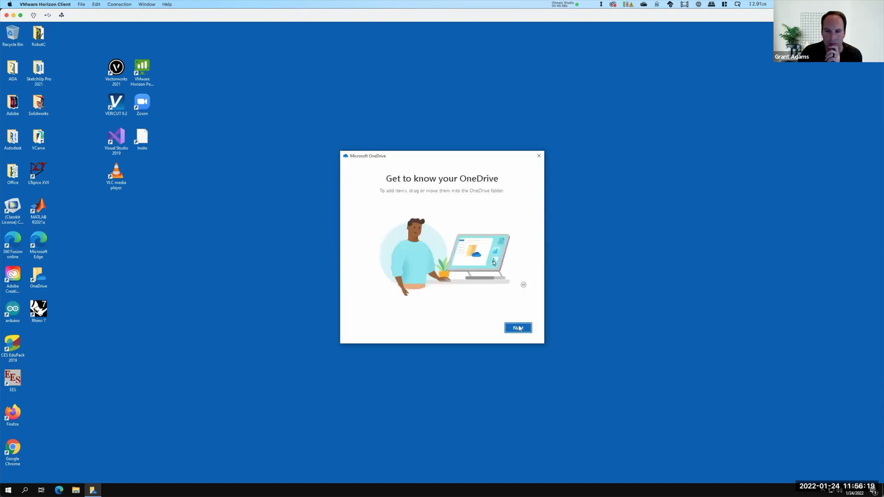
# Go through the OneDrive tour pages, postpone the mobile app, and open the OneDrive folder
pyautogui.click(519, 328)
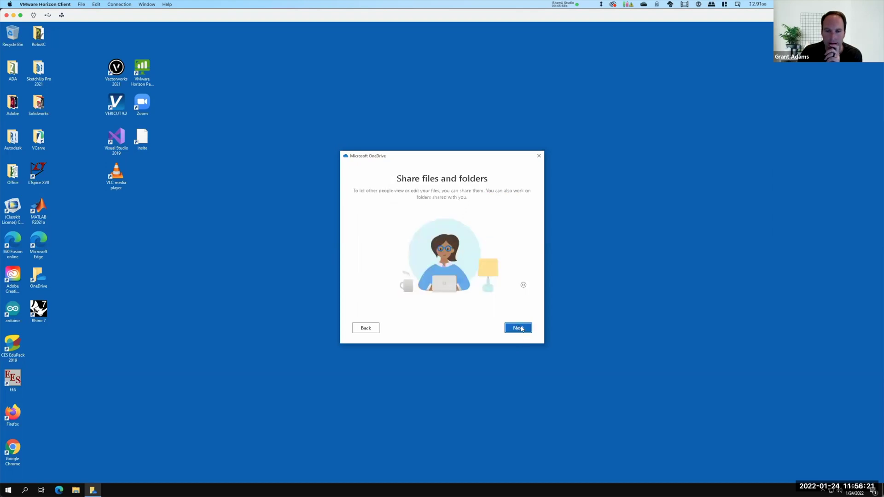
pyautogui.click(518, 328)
pyautogui.click(518, 328)
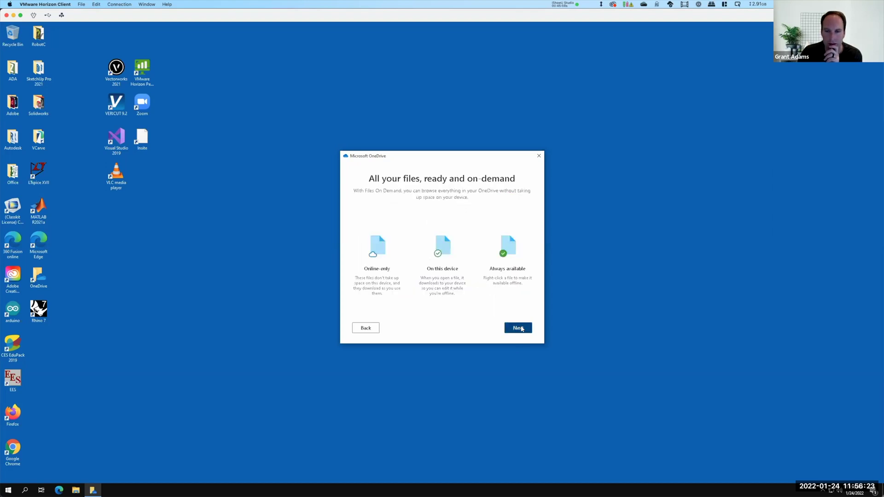
pyautogui.click(519, 328)
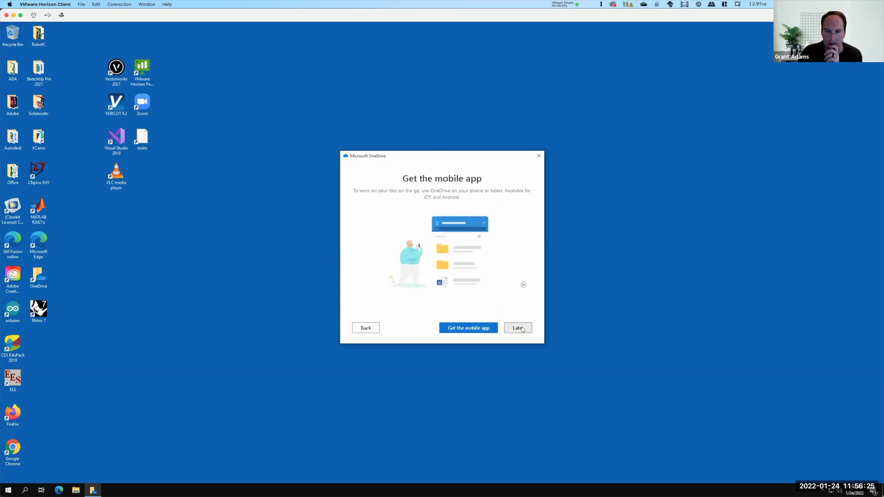
pyautogui.click(519, 327)
pyautogui.click(523, 328)
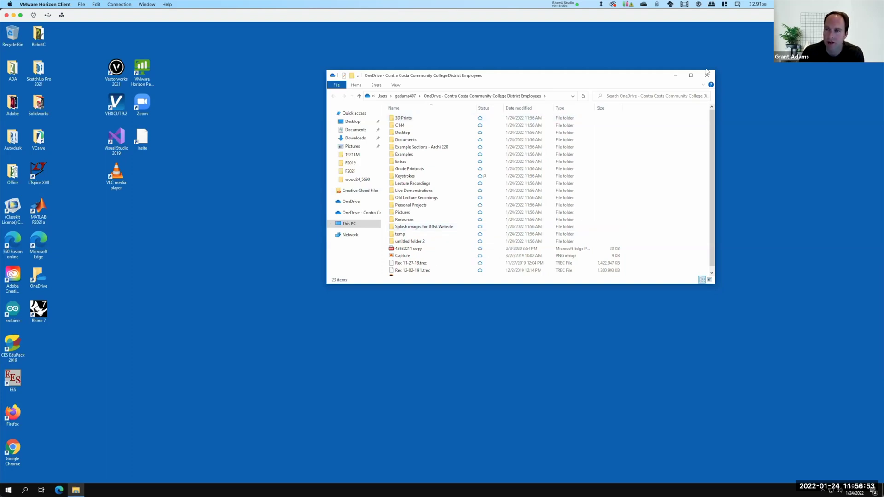
# Minimize the OneDrive Explorer window and return to Chrome on the Mac
pyautogui.click(671, 77)
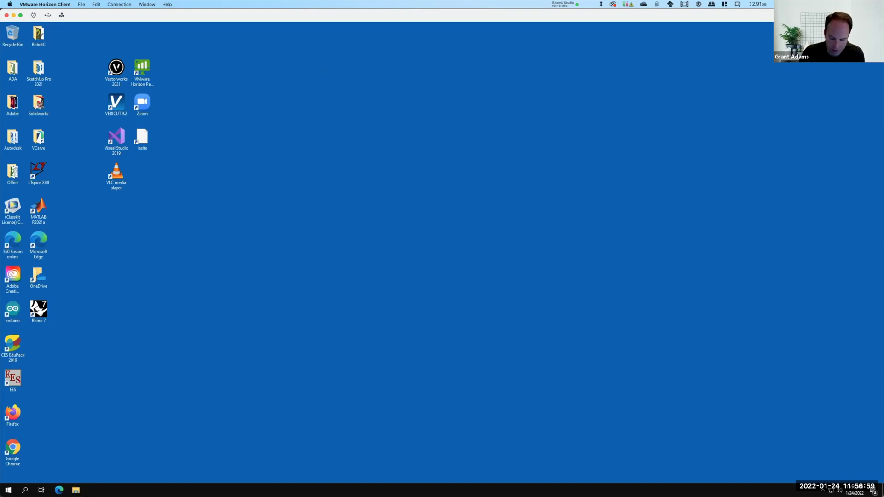
pyautogui.press('super+Tab')
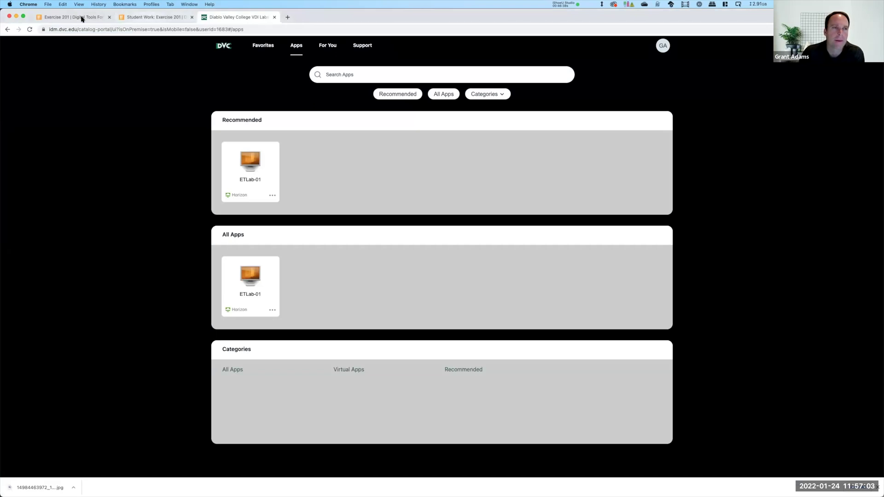
# Save Exercise_201.3dm from the Exercise 201 page into OneDrive, keeping the flagged download
pyautogui.hotkey('ctrl', 'Tab')
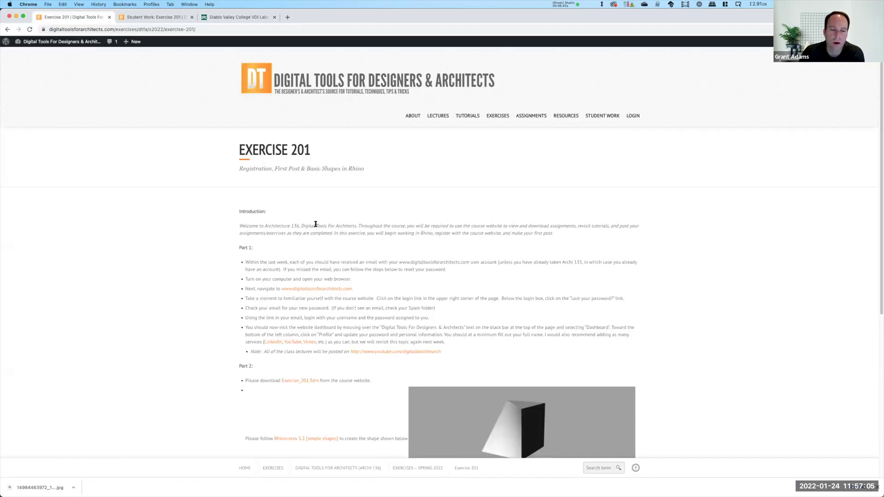
pyautogui.scroll(-5, 442, 170)
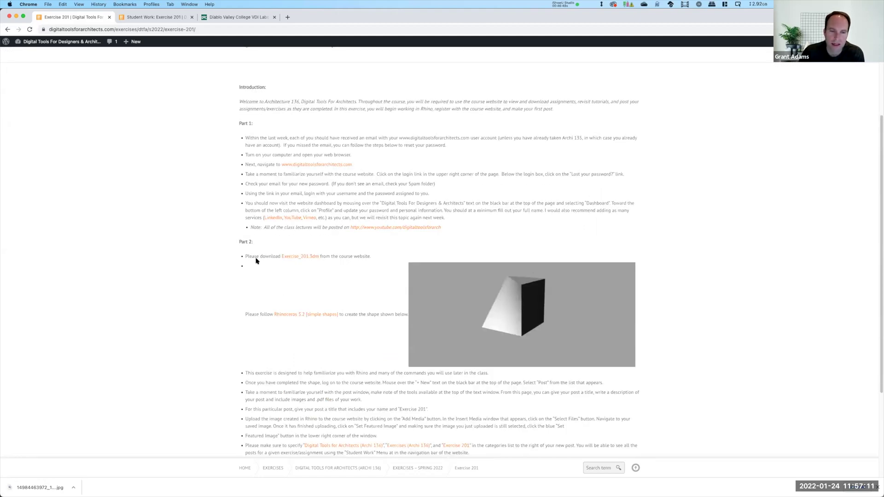
pyautogui.rightClick(303, 259)
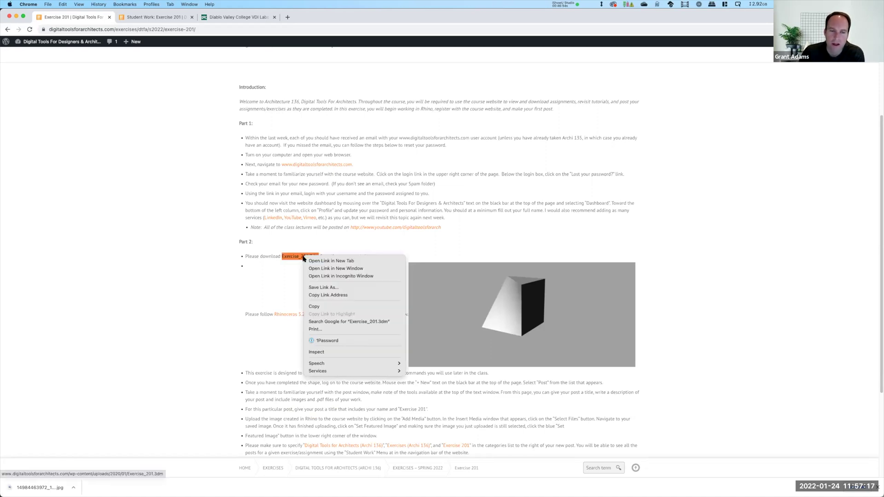
pyautogui.click(321, 288)
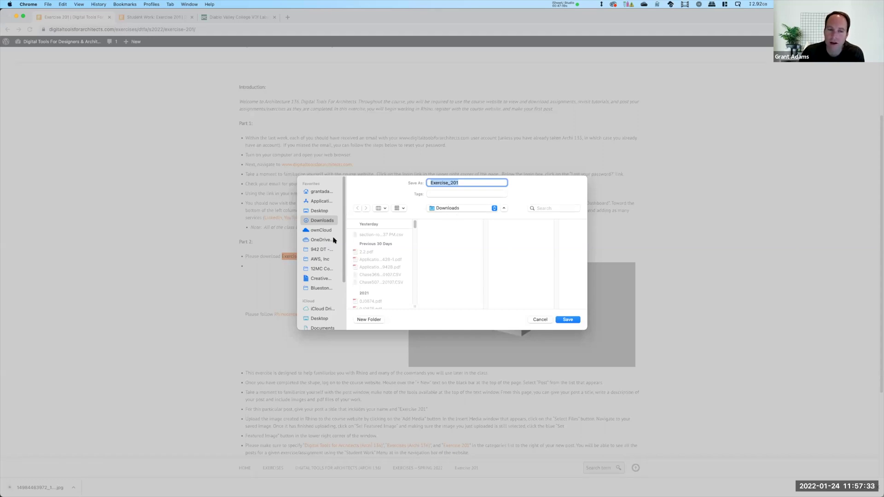
pyautogui.click(317, 241)
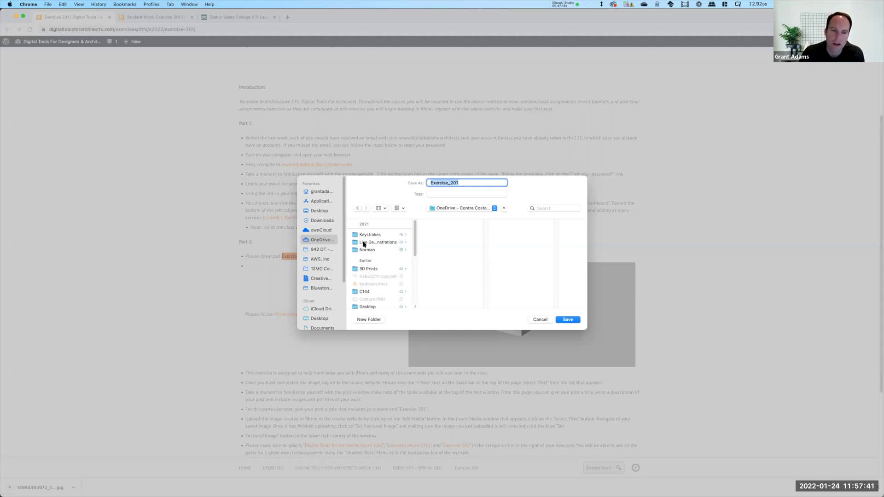
pyautogui.click(568, 320)
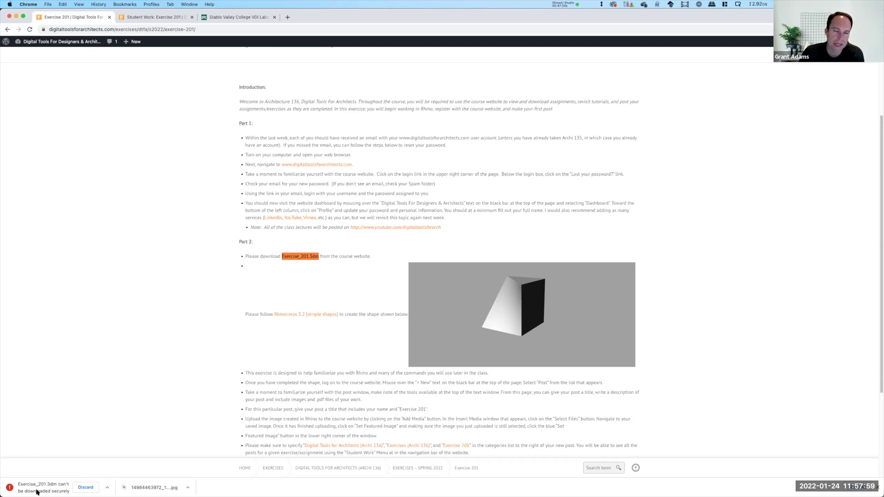
pyautogui.click(108, 488)
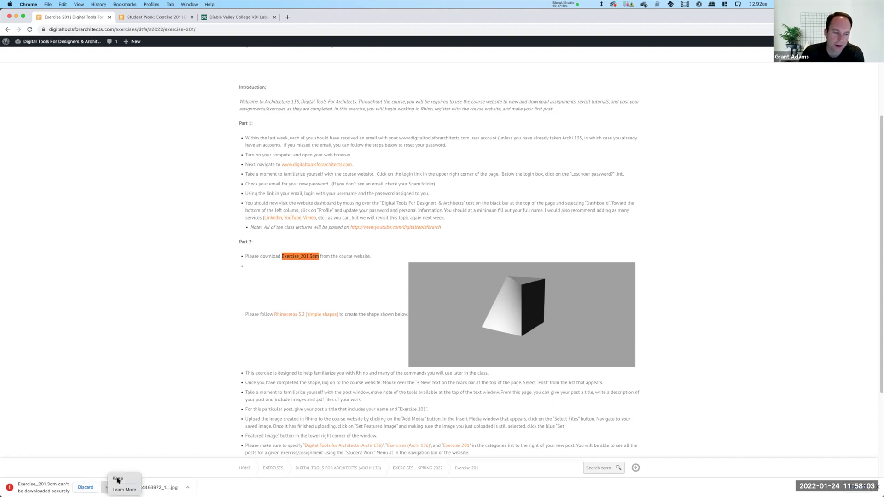
pyautogui.click(117, 479)
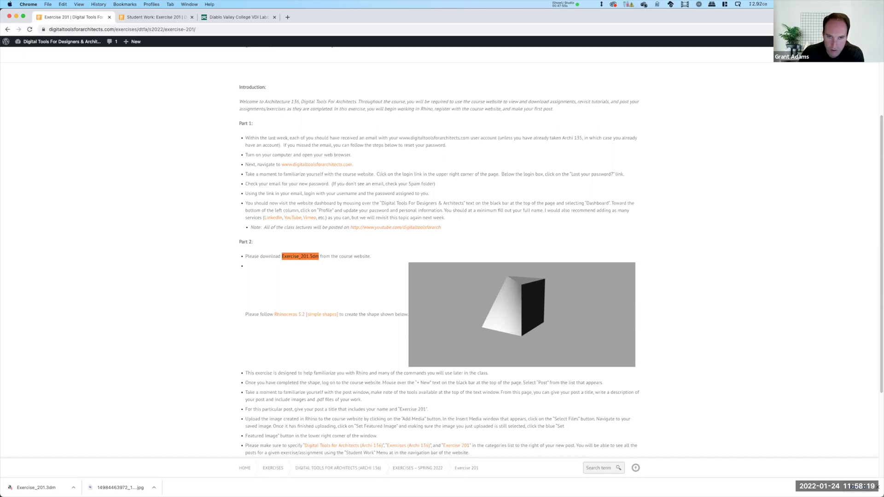
pyautogui.press('super+Tab')
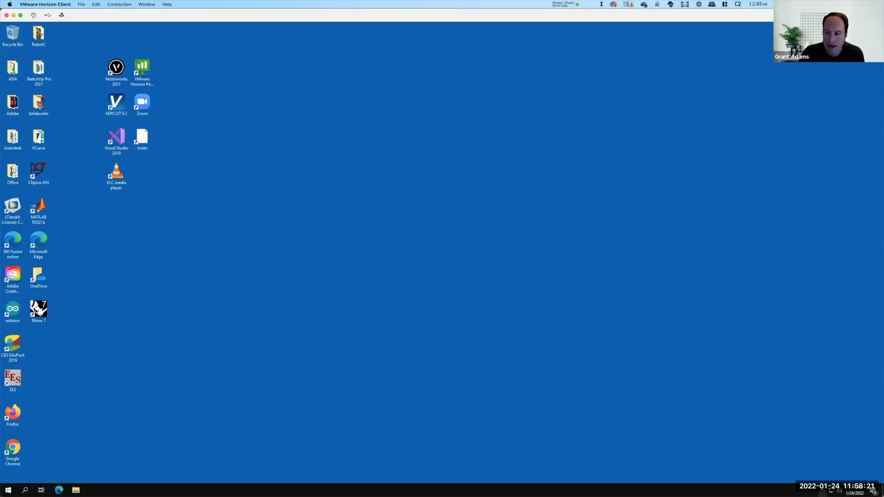
# Open the OneDrive folder from the system tray and check its sync status
pyautogui.click(822, 490)
pyautogui.click(824, 463)
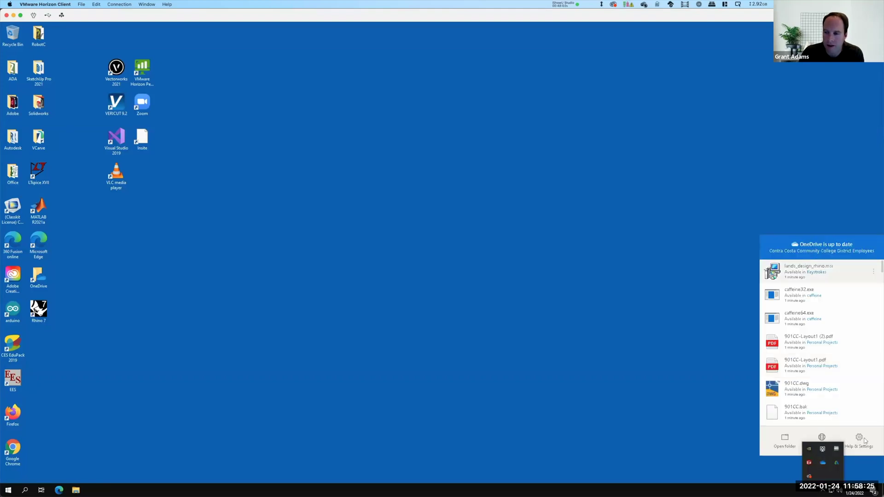
pyautogui.click(790, 441)
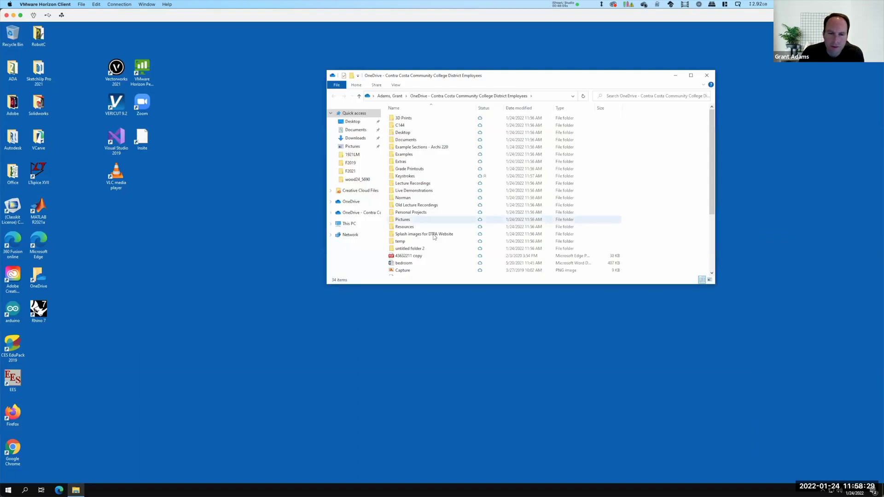
pyautogui.scroll(-4, 434, 237)
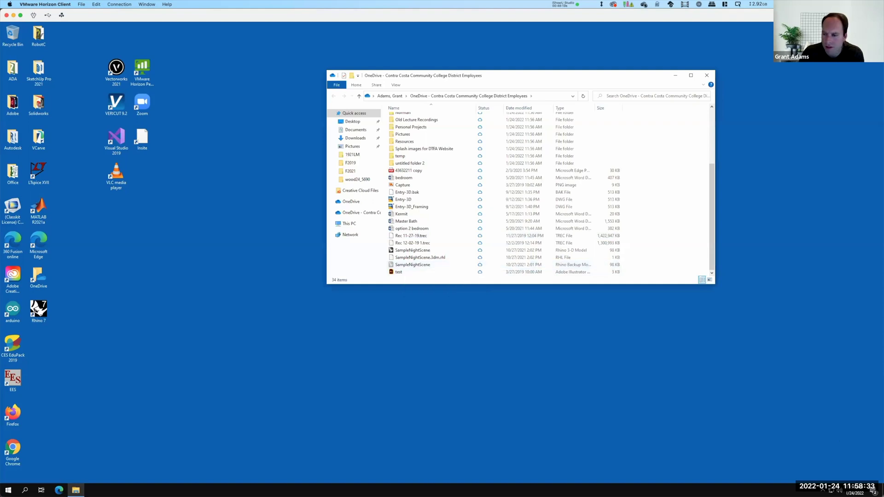
pyautogui.click(822, 489)
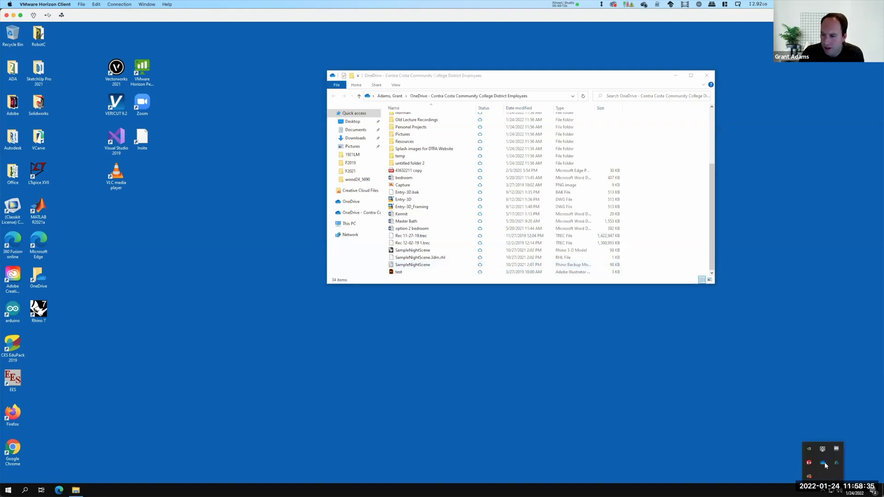
pyautogui.click(824, 463)
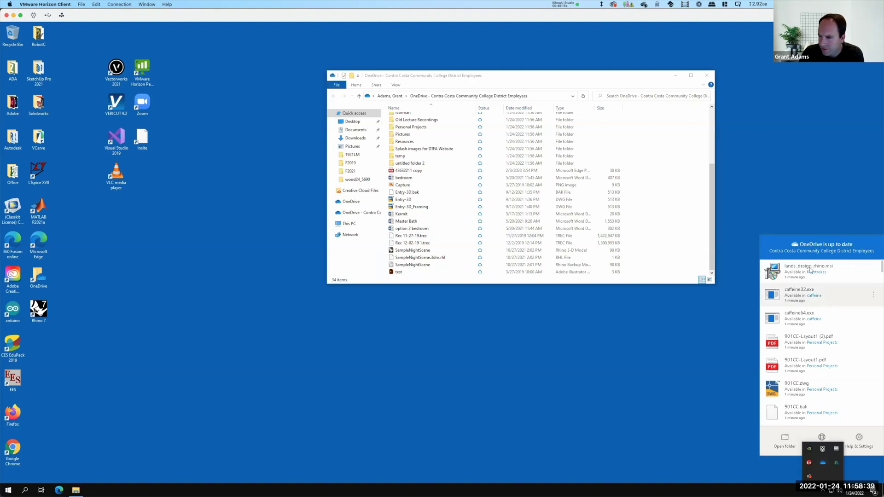
pyautogui.click(759, 210)
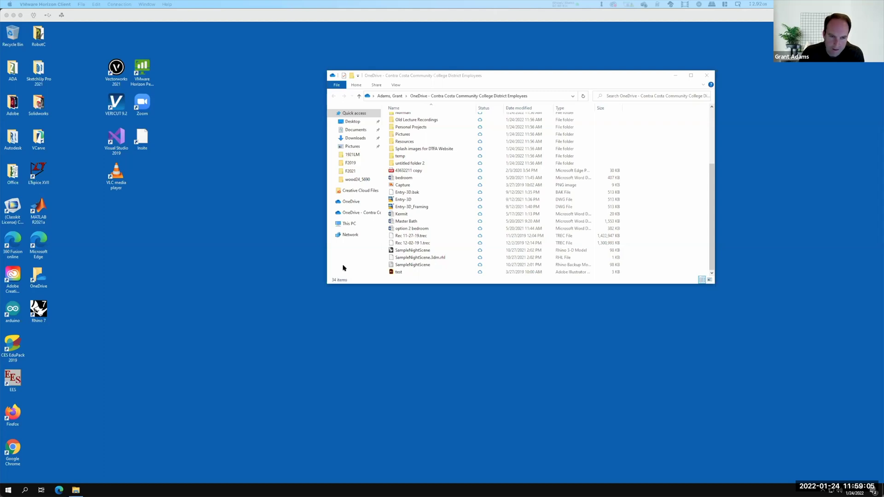
# Select the Google Chrome shortcut on the lab desktop
pyautogui.click(252, 287)
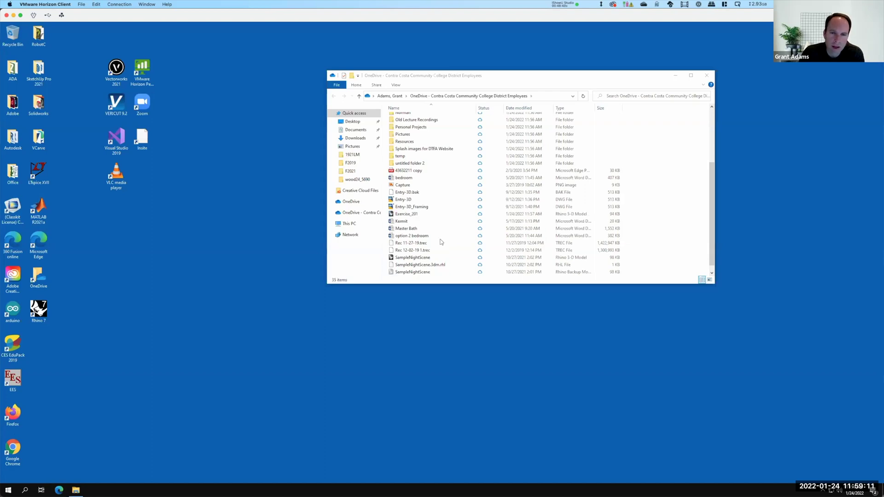
pyautogui.scroll(-1, 435, 249)
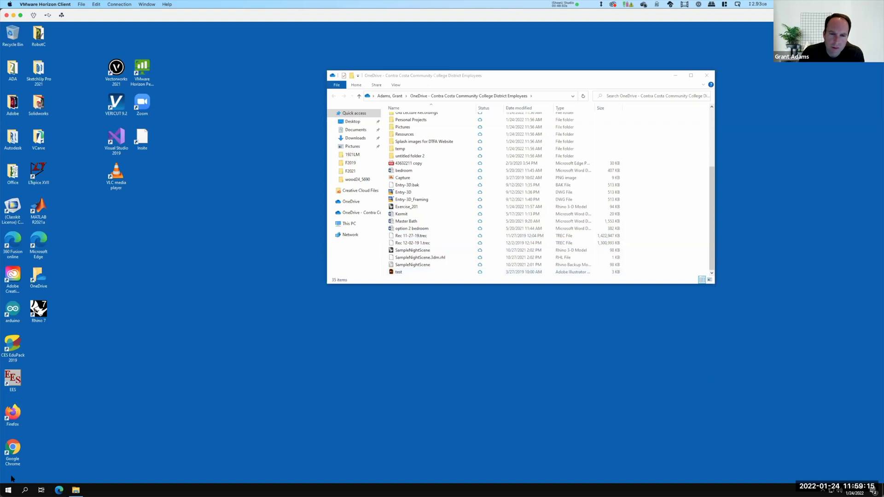
pyautogui.click(12, 447)
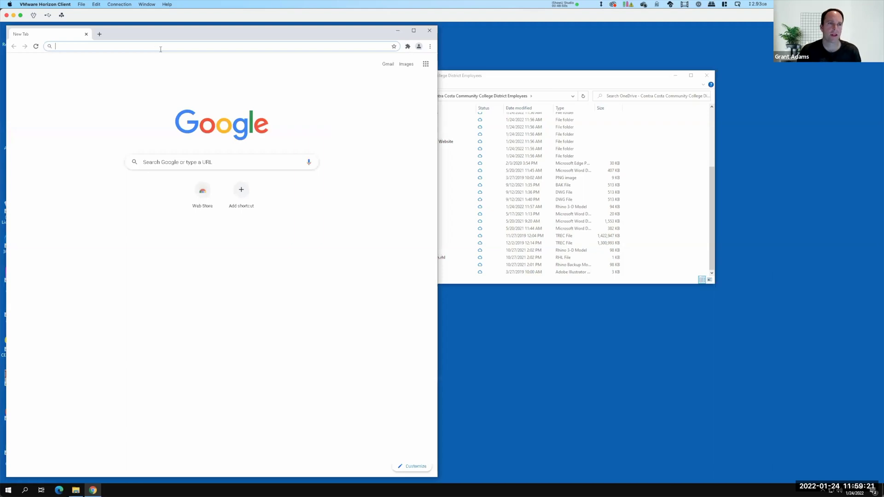
pyautogui.write('www.')
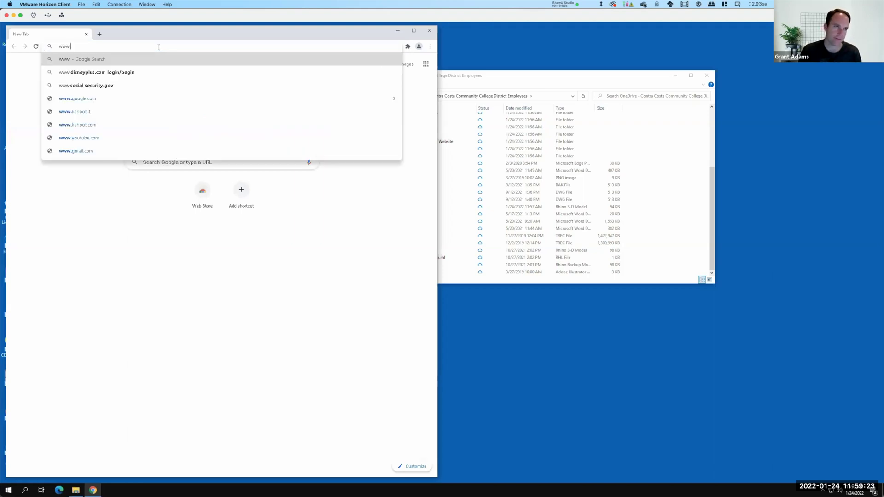
pyautogui.write('digitaltoolsfo')
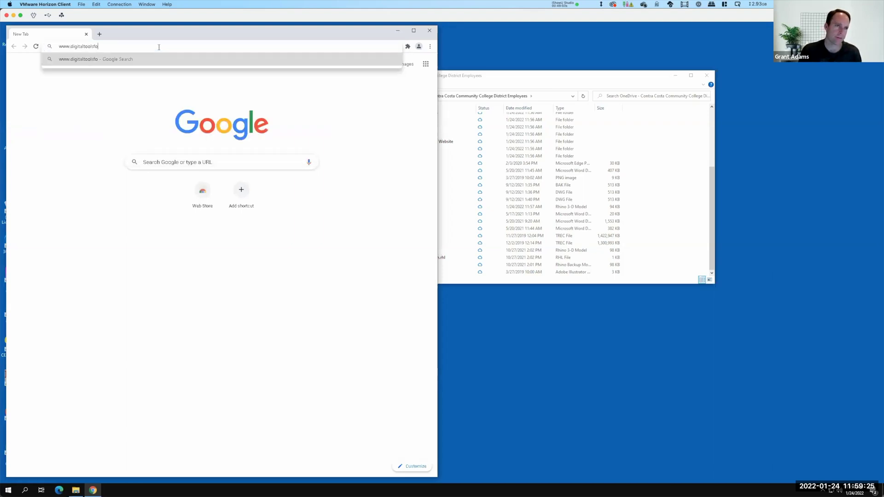
pyautogui.write('rarchitects.com')
pyautogui.press('Return')
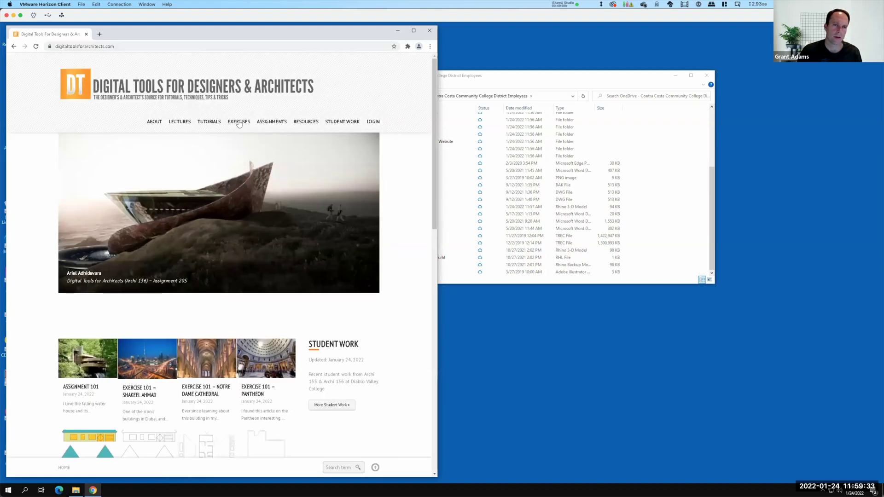
pyautogui.moveTo(239, 124)
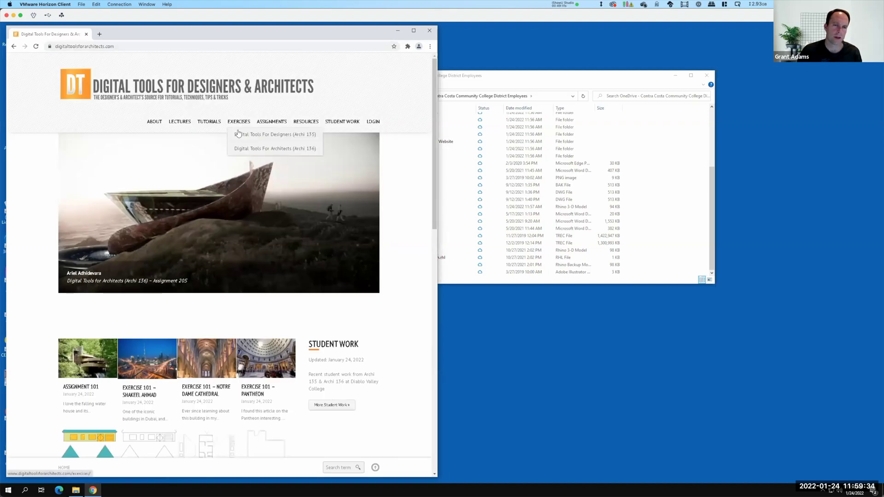
pyautogui.moveTo(224, 151)
pyautogui.click(186, 150)
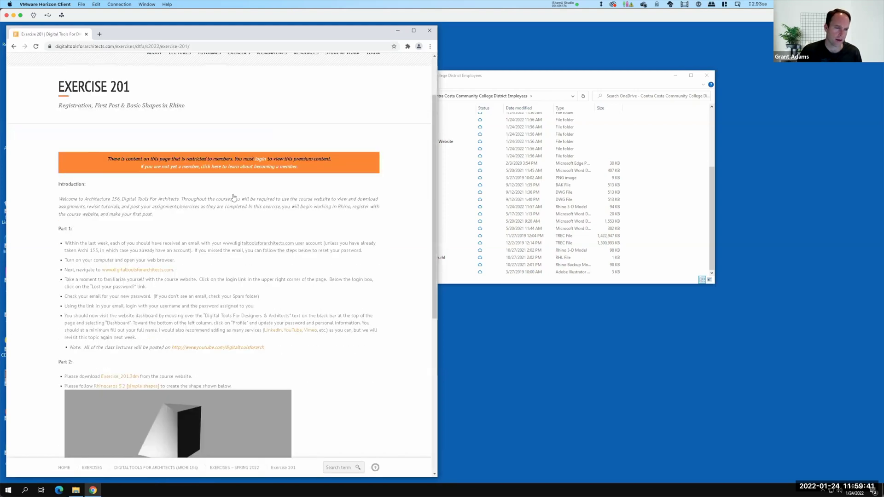
pyautogui.scroll(-3, 234, 197)
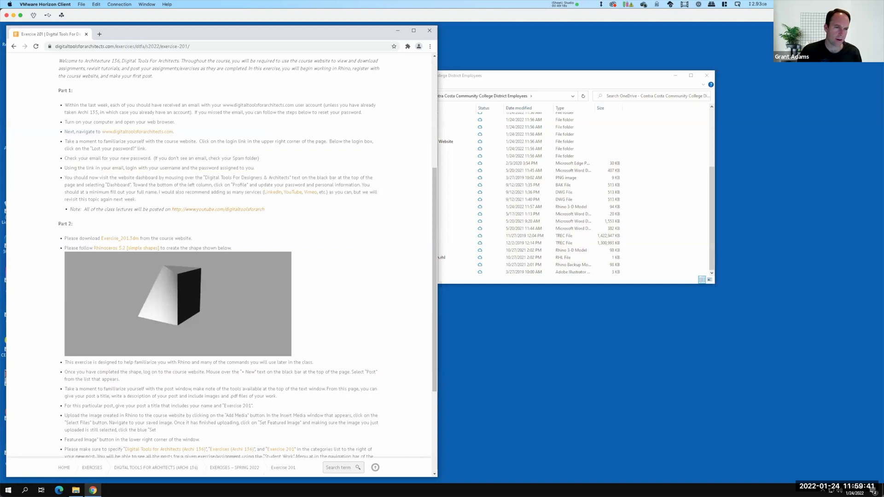
# Cancel the Exercise_201.3dm save, select Exercise_201 in the OneDrive folder, and minimize Chrome
pyautogui.rightClick(128, 238)
pyautogui.click(157, 268)
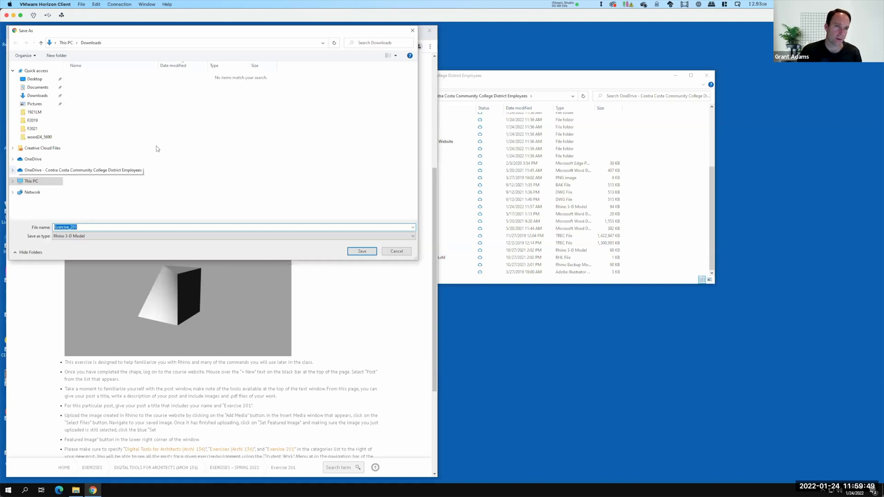
pyautogui.click(140, 171)
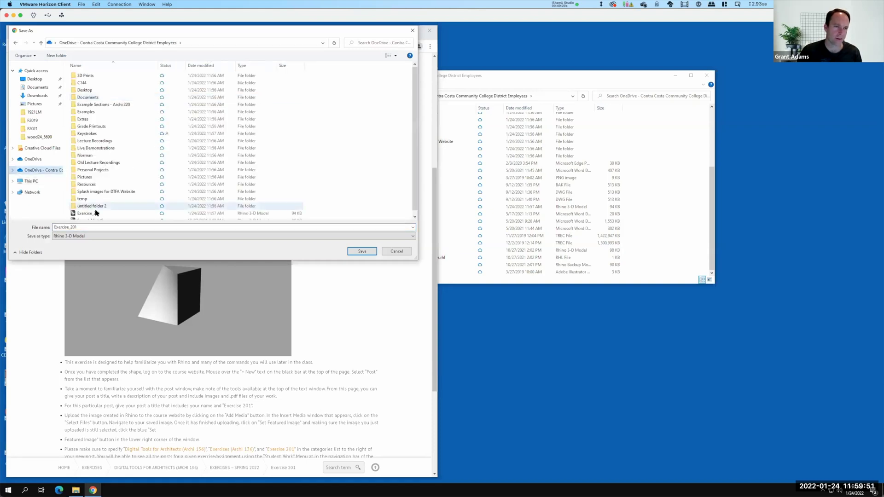
pyautogui.press('Escape')
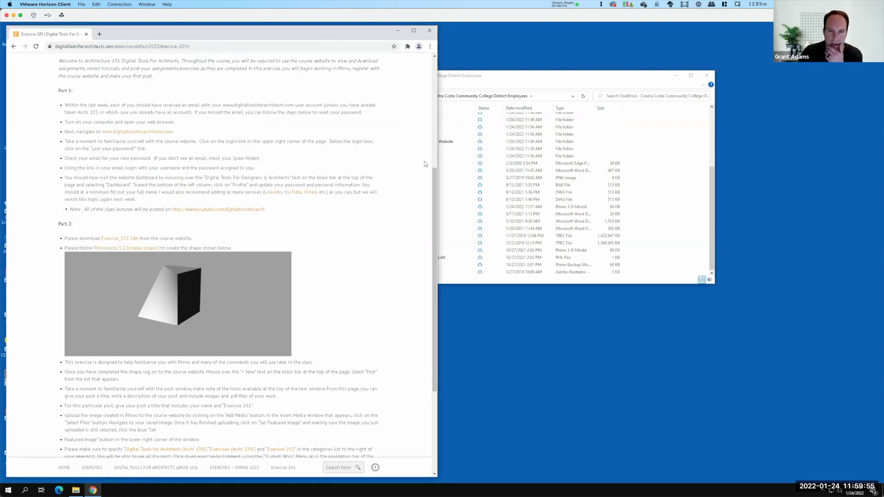
pyautogui.hotkey('alt', 'Tab')
pyautogui.click(399, 207)
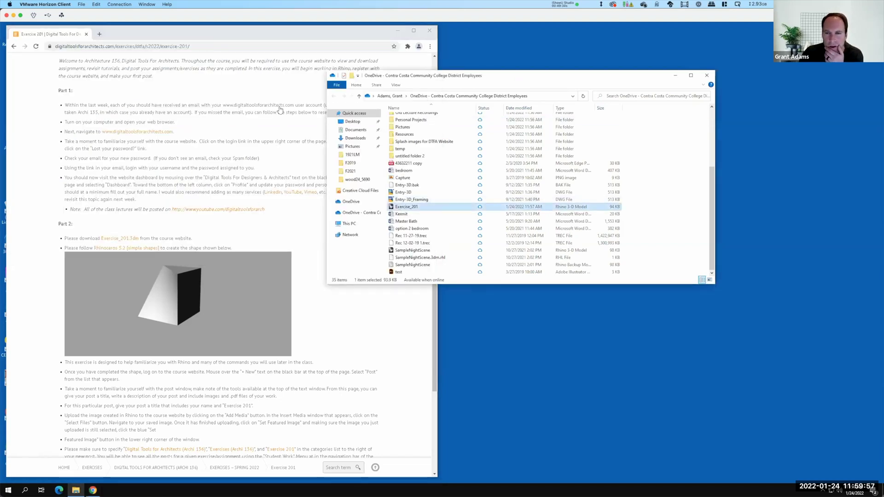
pyautogui.click(399, 32)
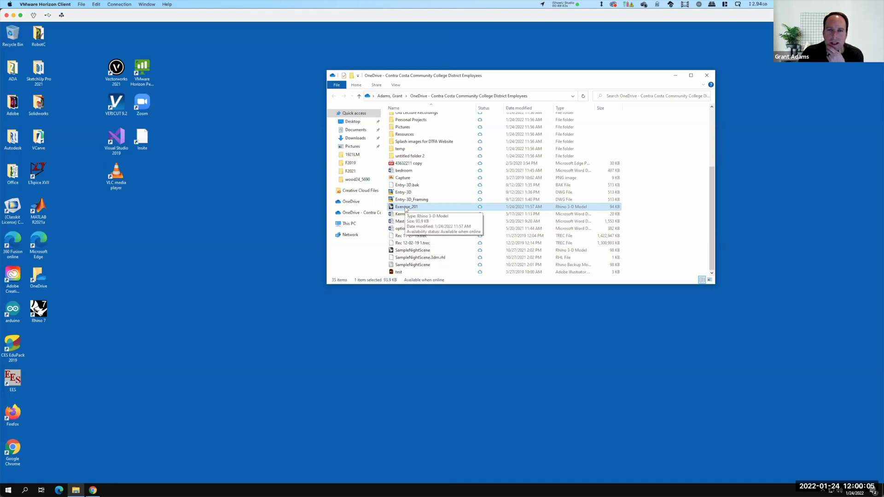
# Open Exercise_201 in Rhino 7 and dismiss the V-Ray upgrade warning
pyautogui.doubleClick(405, 208)
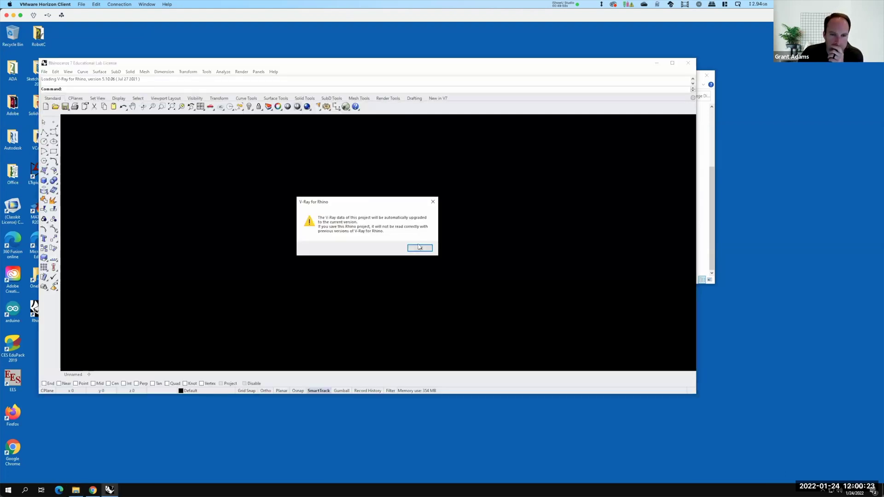
pyautogui.click(419, 247)
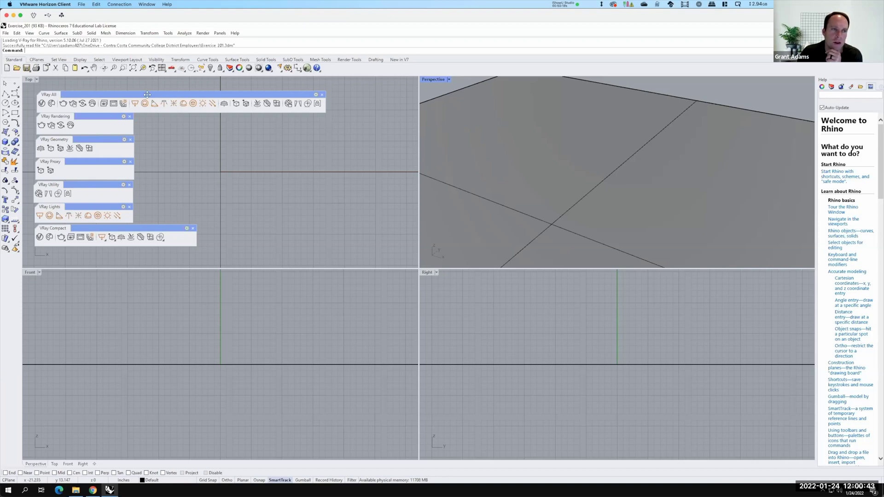
# Dock the VRay All toolbar at the top and close the Rendering, Geometry, Proxy, Utility and other V-Ray palettes
pyautogui.moveTo(147, 94); pyautogui.dragTo(138, 55)
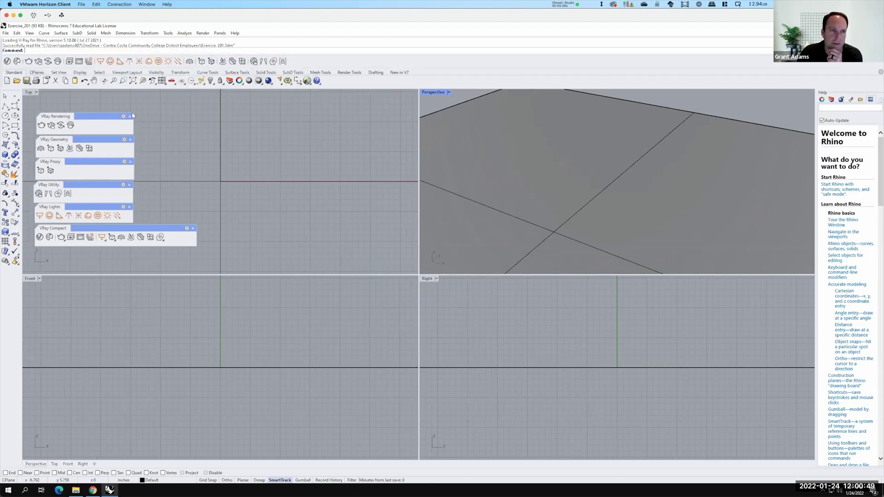
pyautogui.click(129, 116)
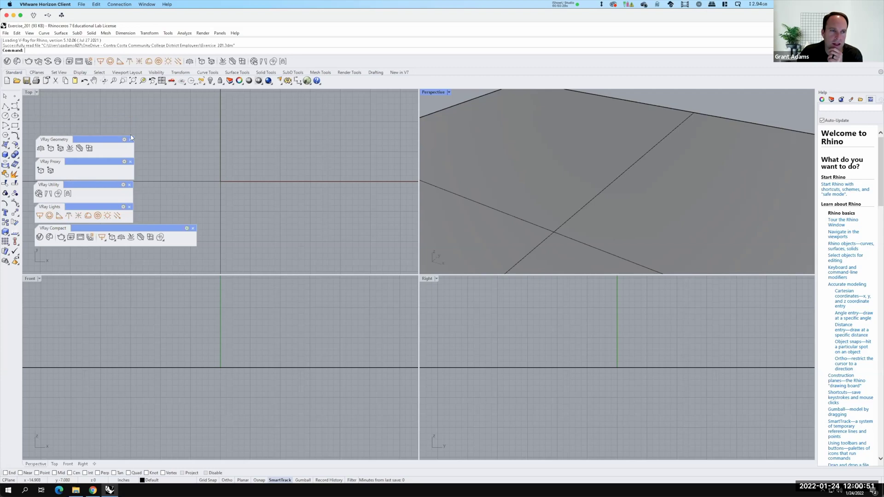
pyautogui.click(130, 141)
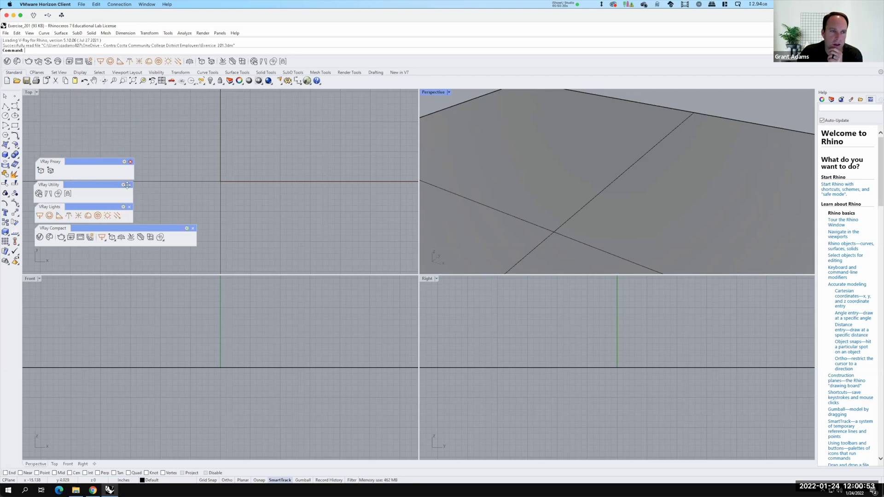
pyautogui.click(131, 162)
pyautogui.click(129, 185)
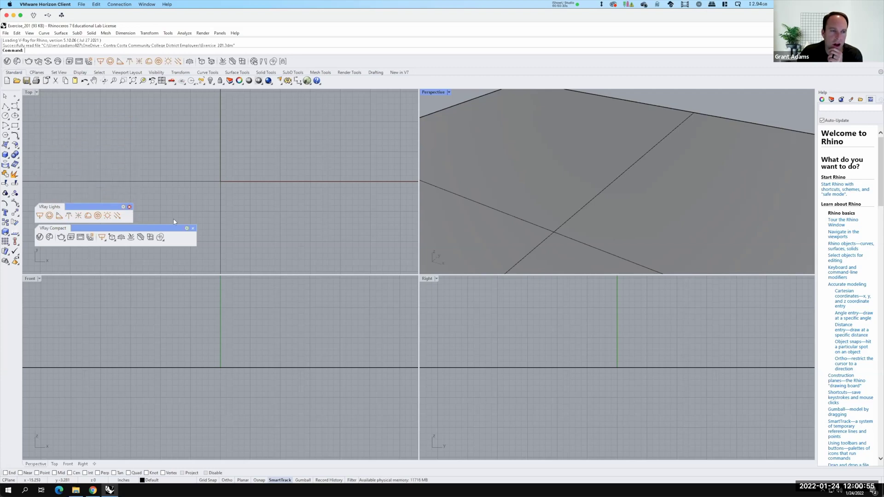
pyautogui.click(194, 229)
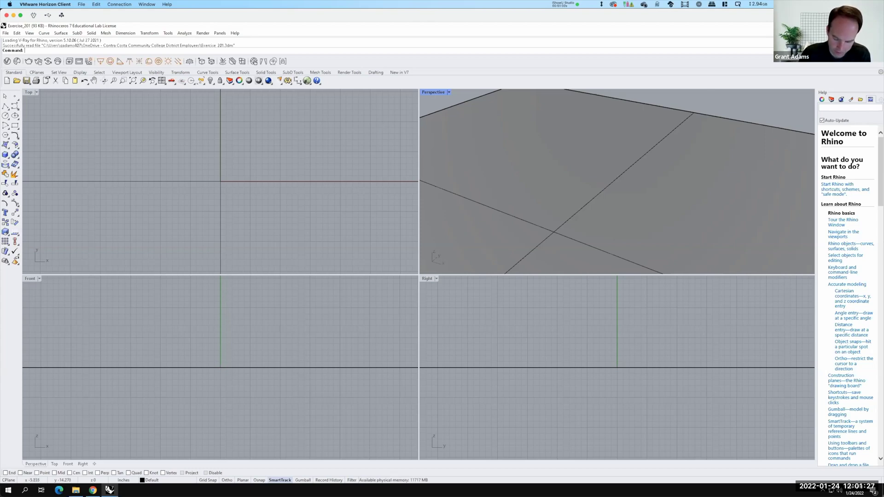
# Open the Rhinoceros 5.2 [simple shapes] tutorial from the Exercise 201 page, then return to Rhino
pyautogui.press('super+Tab')
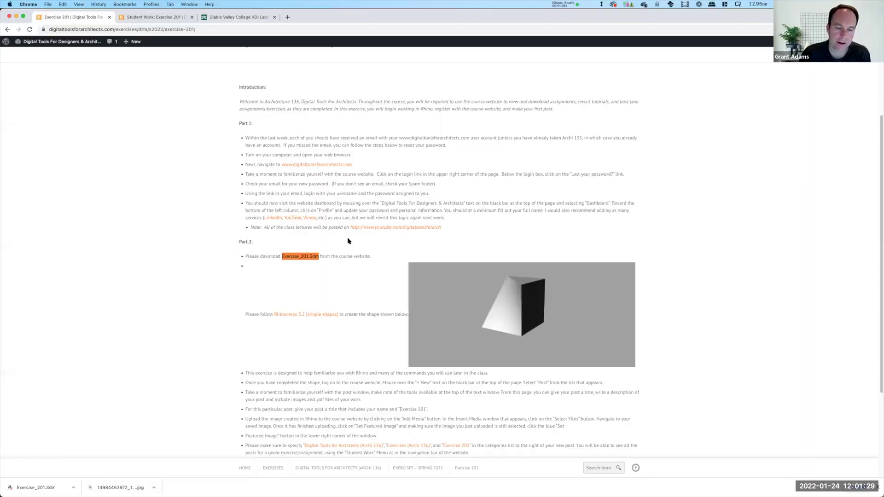
pyautogui.scroll(-5, 348, 241)
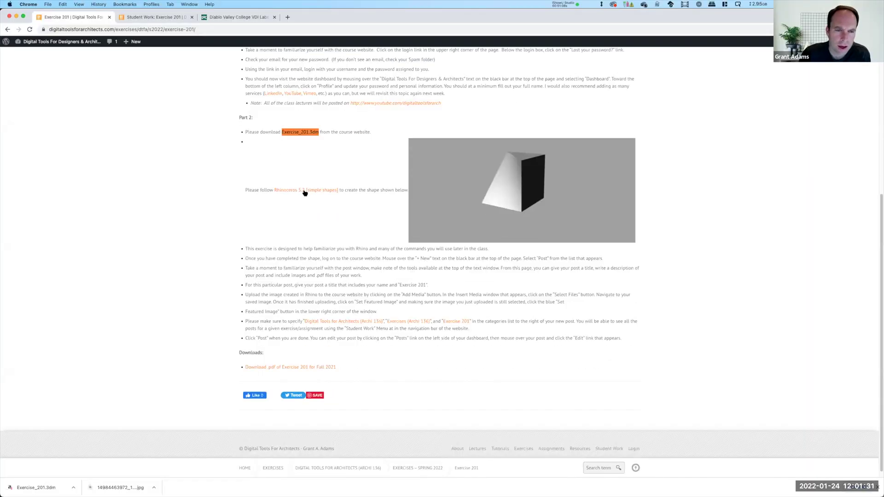
pyautogui.click(324, 195)
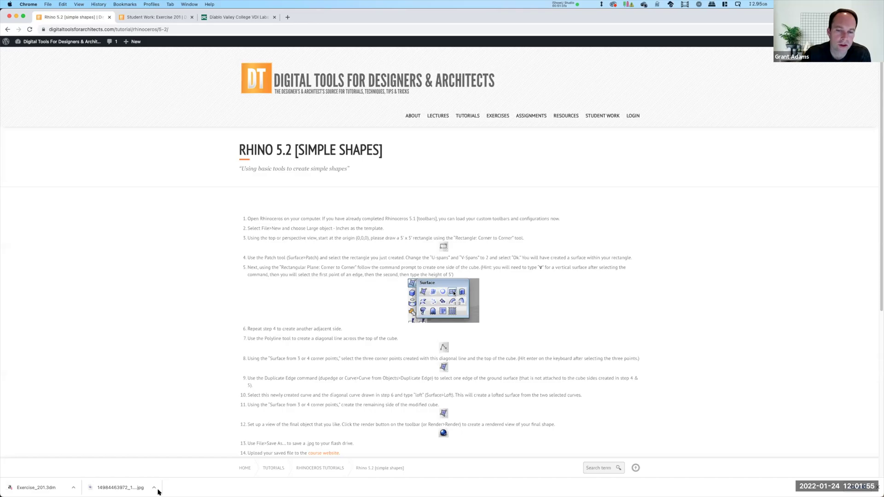
pyautogui.press('super+grave')
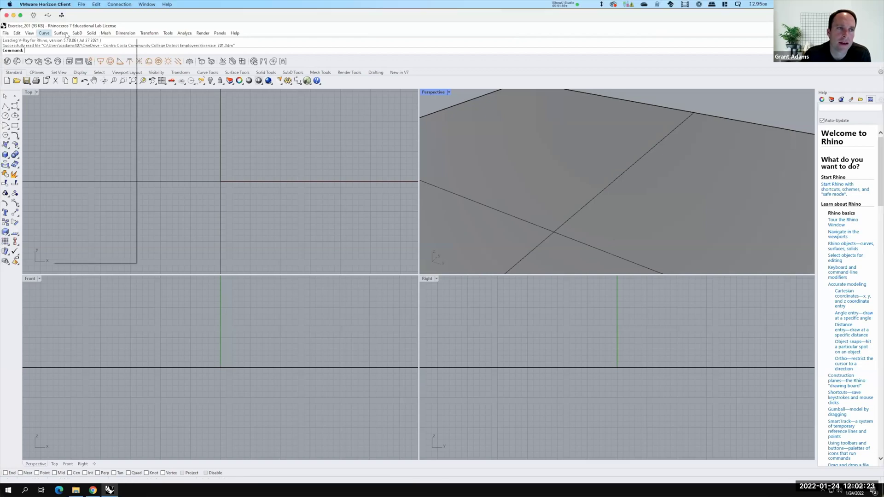
pyautogui.click(66, 34)
pyautogui.click(90, 34)
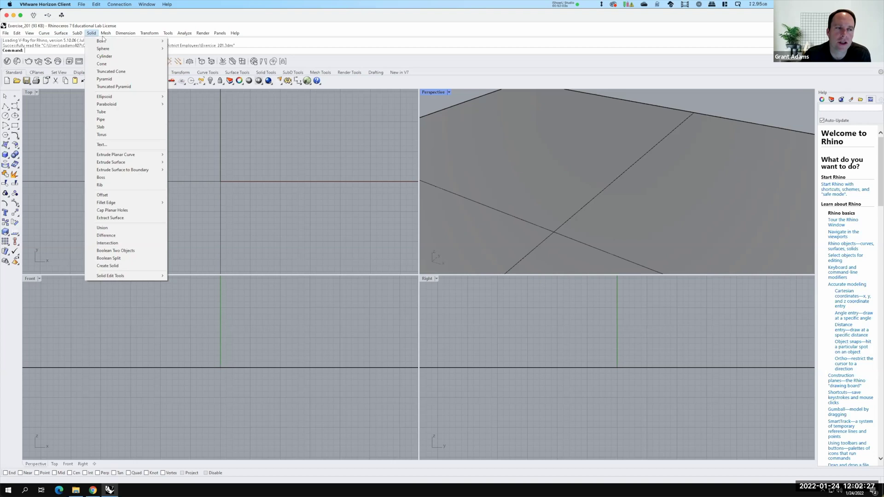
pyautogui.click(143, 35)
pyautogui.click(143, 35)
pyautogui.click(184, 33)
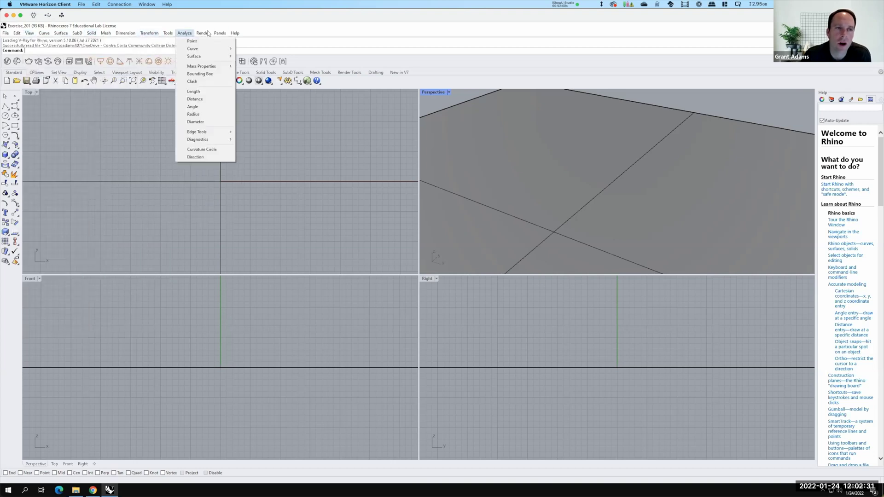
pyautogui.moveTo(202, 33)
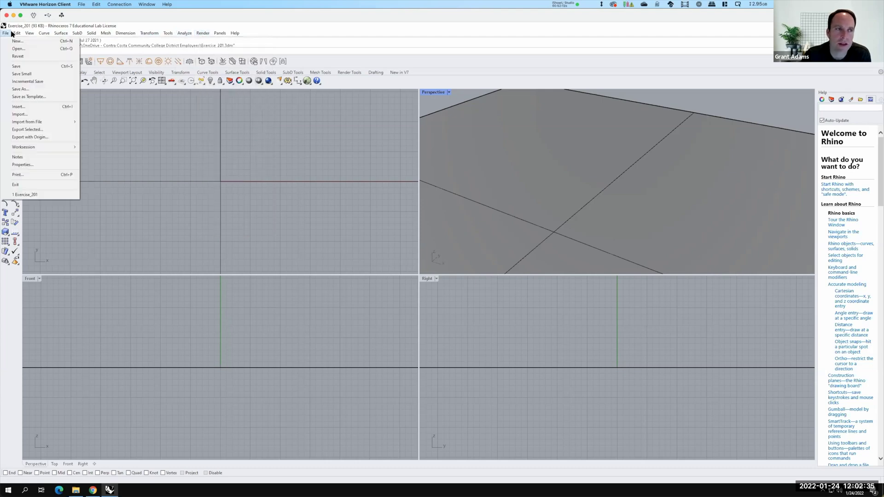
pyautogui.click(168, 34)
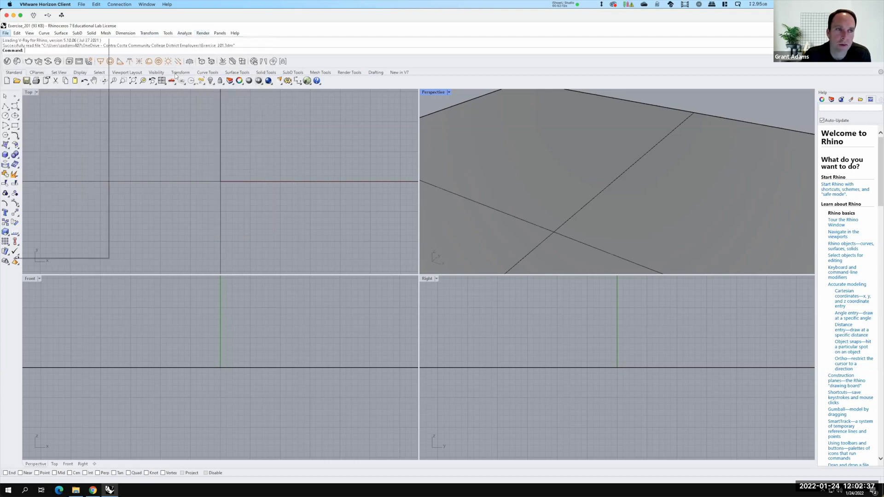
pyautogui.press('Right')
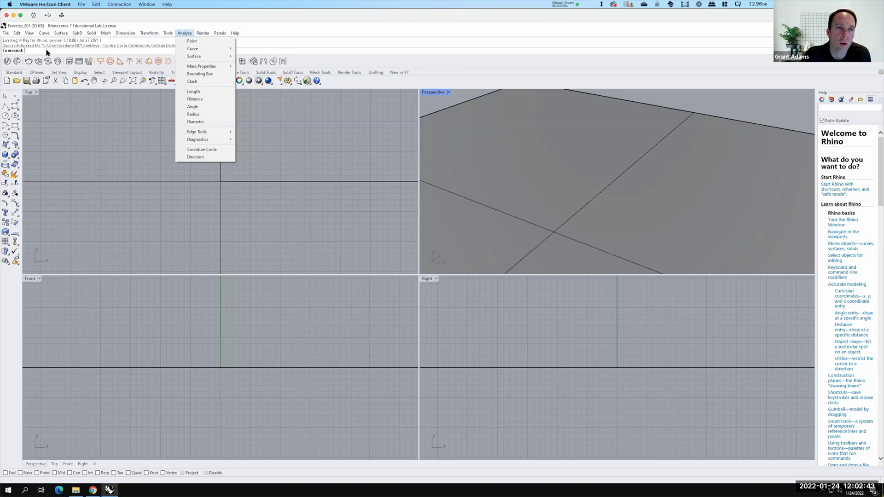
pyautogui.click(31, 50)
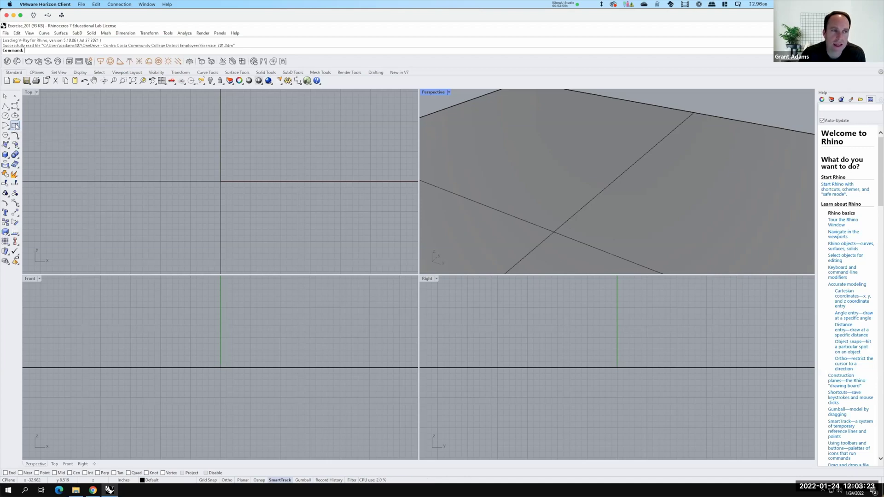
# Draw a rectangle from corner 0,0 to 5',5' as the floor outline
pyautogui.click(15, 125)
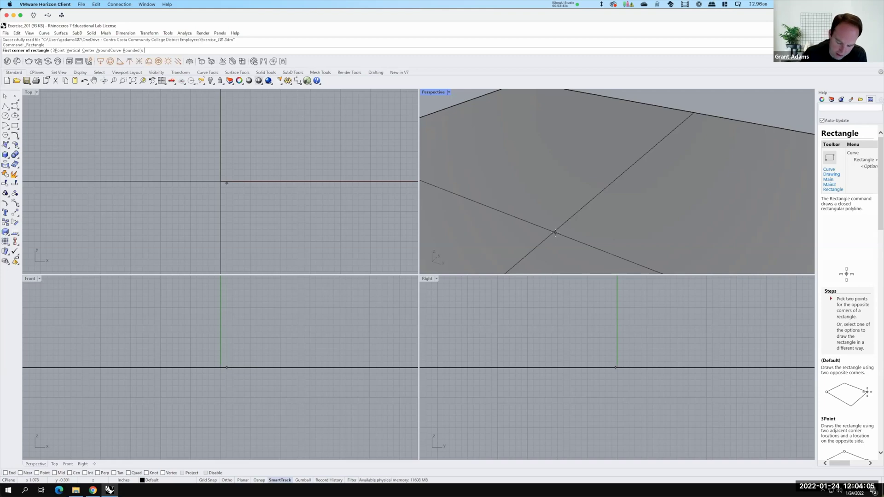
pyautogui.write('0,0')
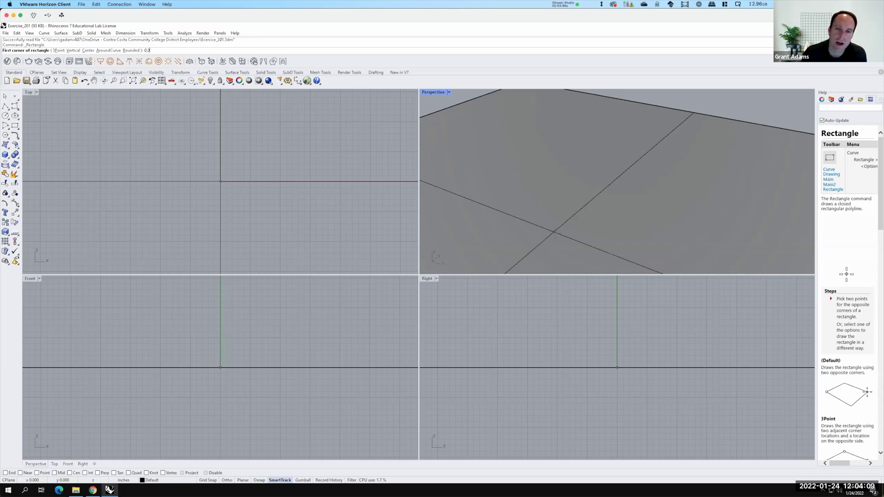
pyautogui.press('Return')
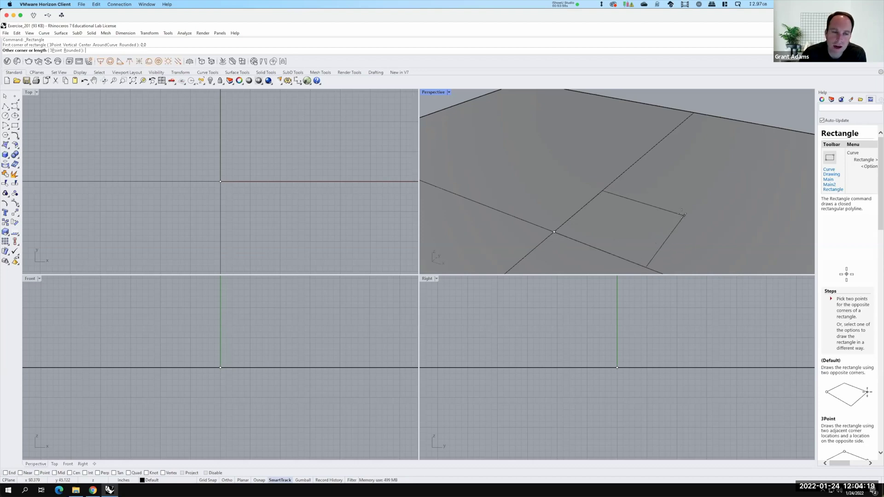
pyautogui.write("5'")
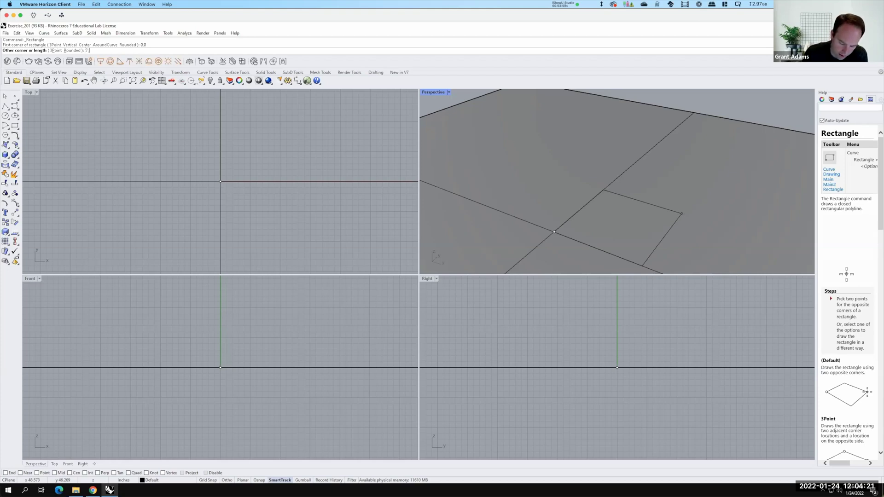
pyautogui.write(",5'")
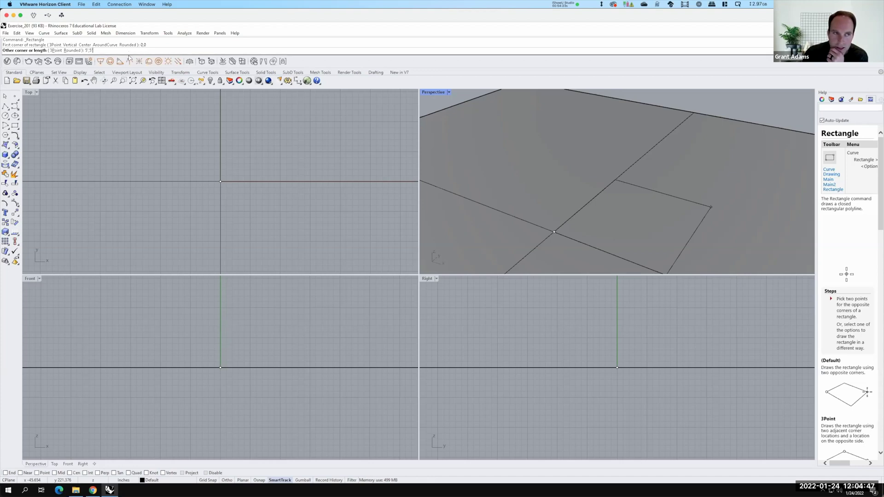
pyautogui.press('Return')
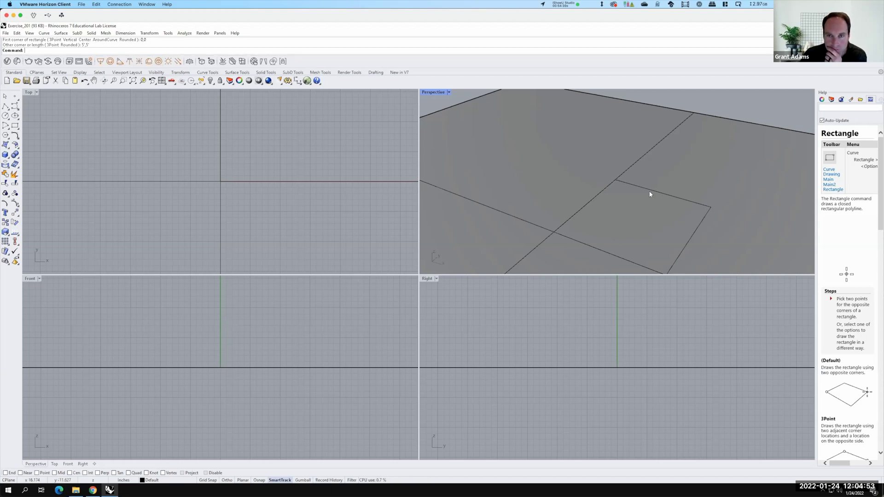
# Select the square rectangle in Perspective and bring up the Surface menu
pyautogui.click(558, 234)
pyautogui.scroll(-3, 621, 225)
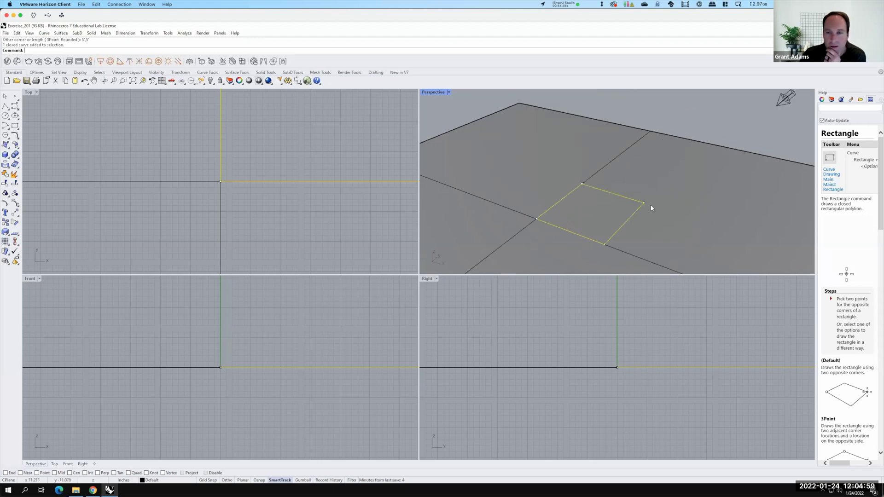
pyautogui.press('Escape')
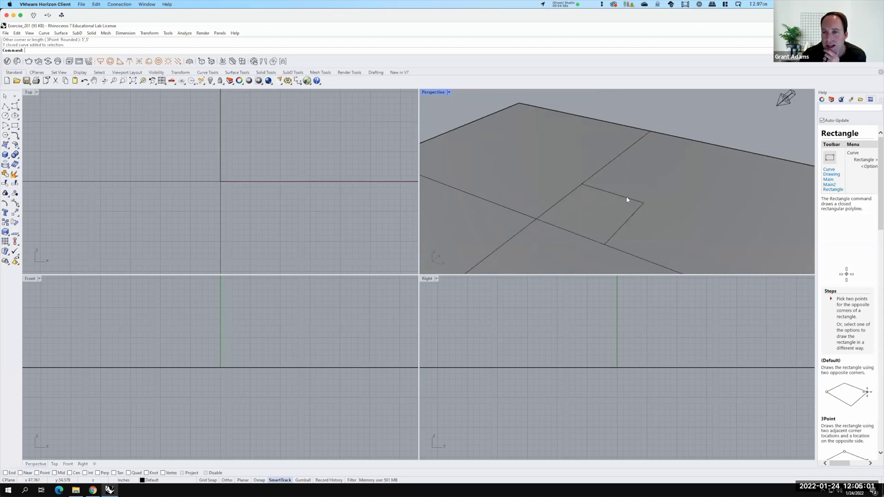
pyautogui.click(588, 237)
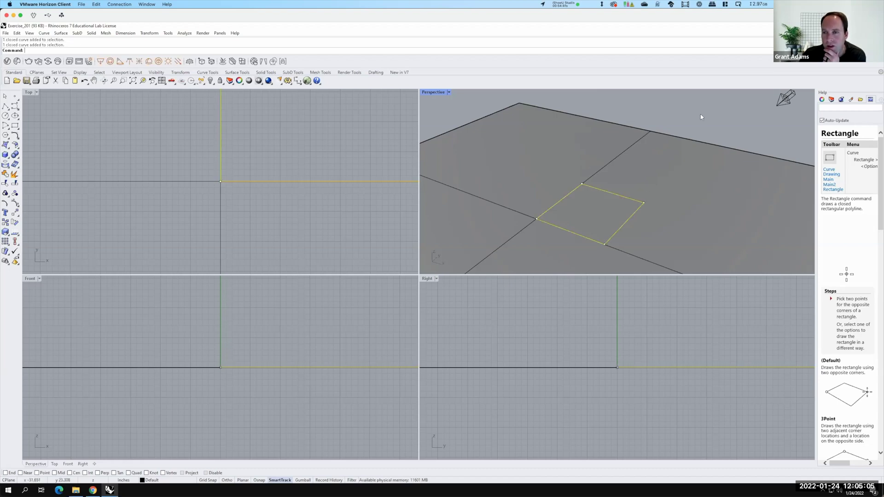
pyautogui.click(616, 197)
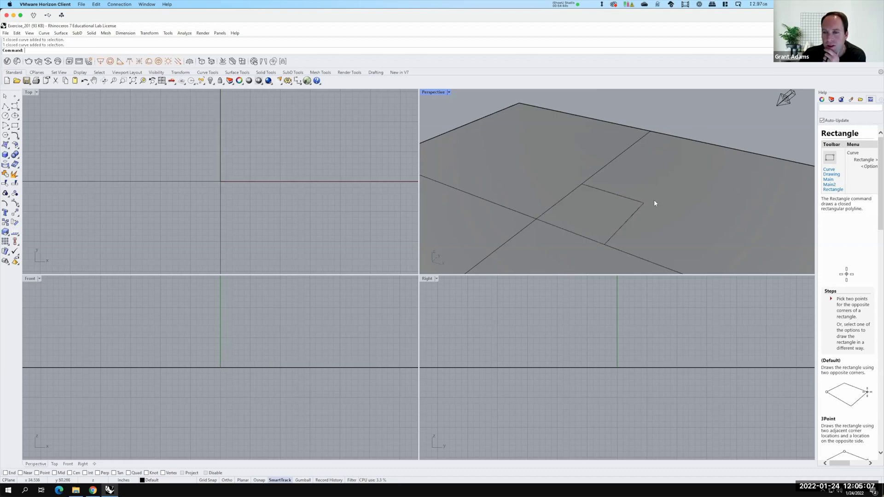
pyautogui.click(536, 214)
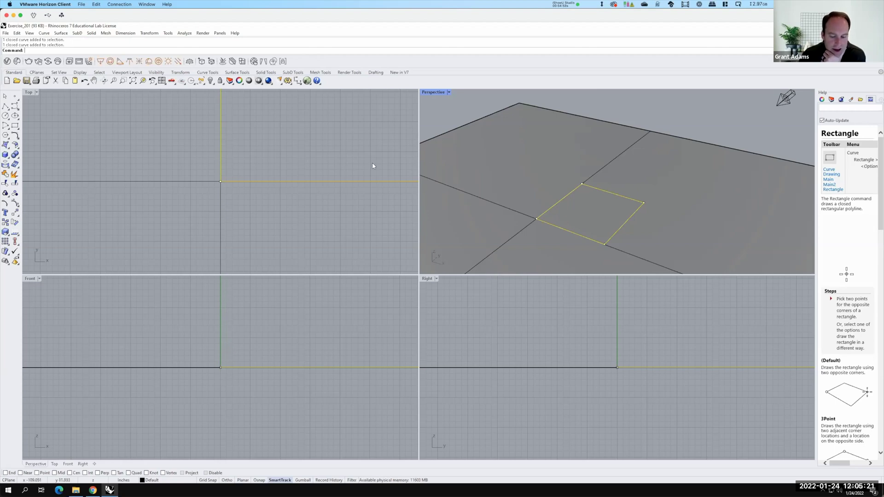
pyautogui.click(60, 33)
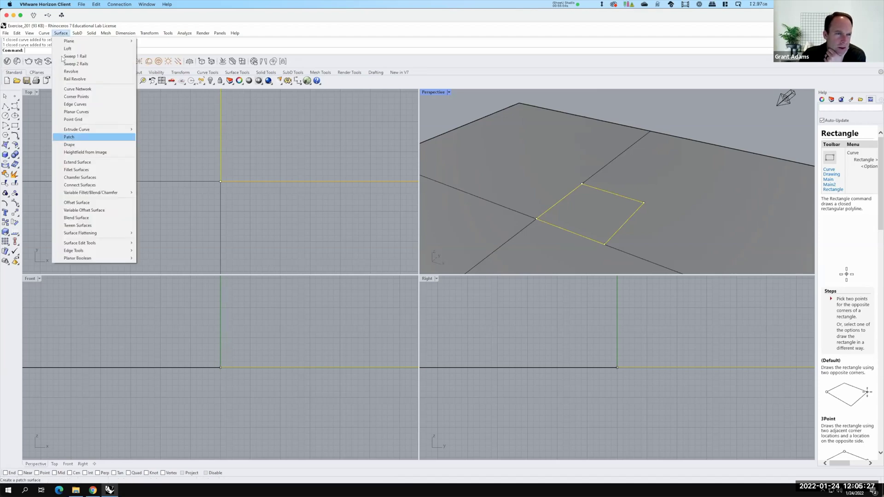
# Run Patch on the square with Surface U and V spans both set to 2
pyautogui.click(37, 51)
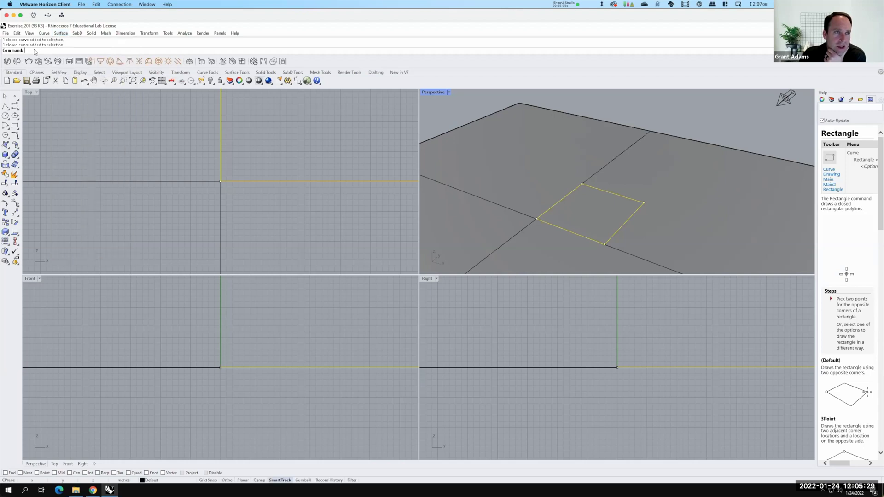
pyautogui.press('Up')
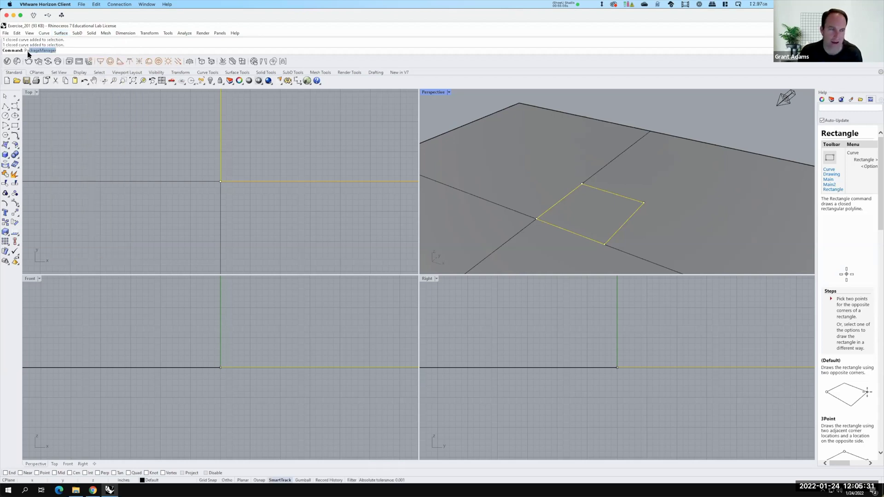
pyautogui.write('Patch')
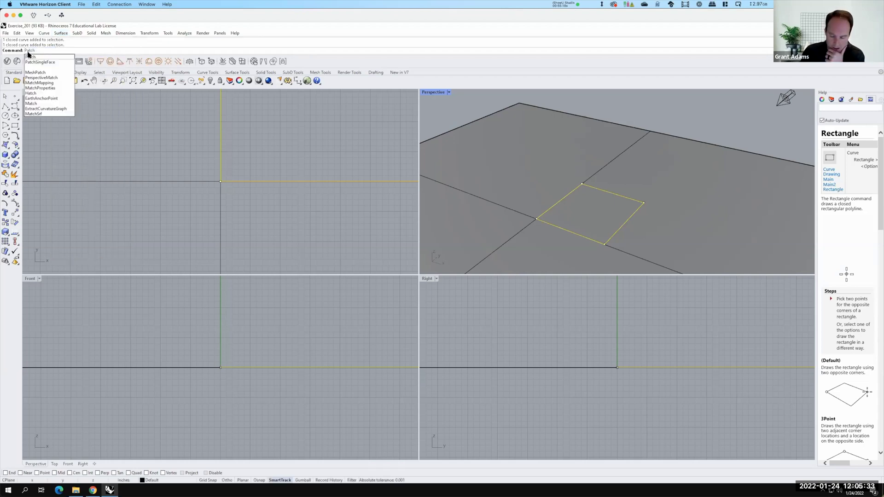
pyautogui.click(29, 56)
pyautogui.press('Return')
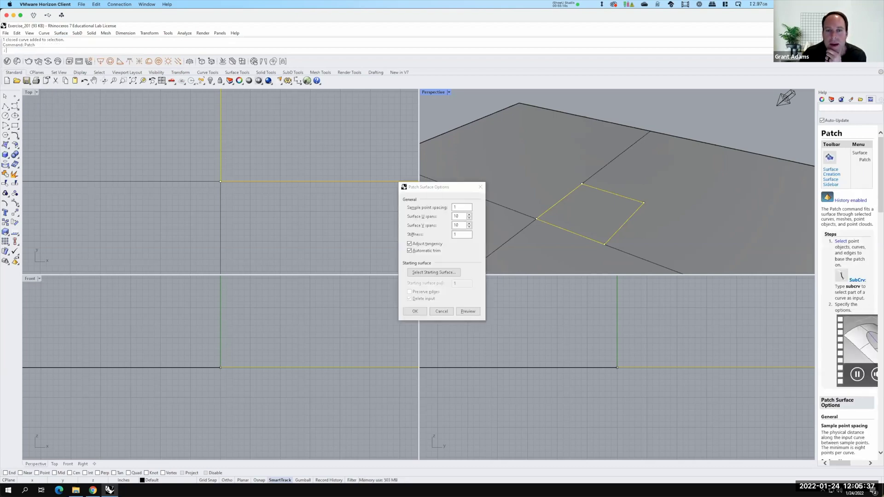
pyautogui.moveTo(440, 188); pyautogui.dragTo(351, 181)
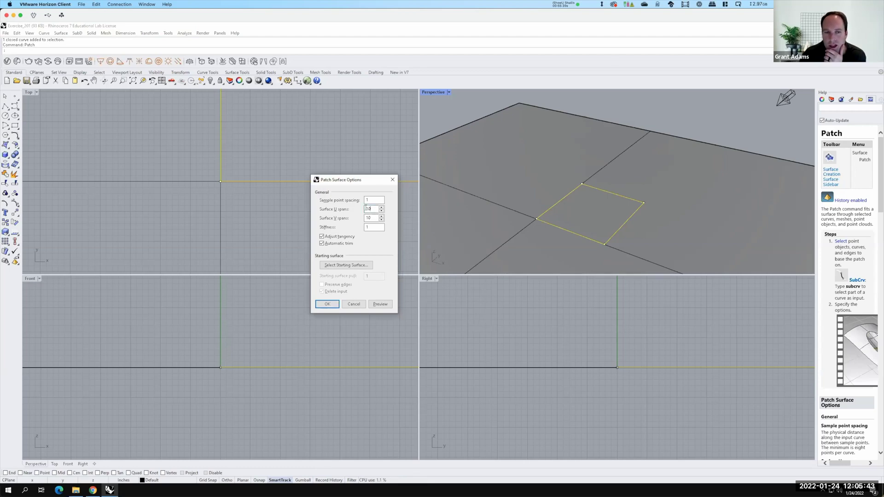
pyautogui.moveTo(375, 209); pyautogui.dragTo(362, 215)
pyautogui.write('2')
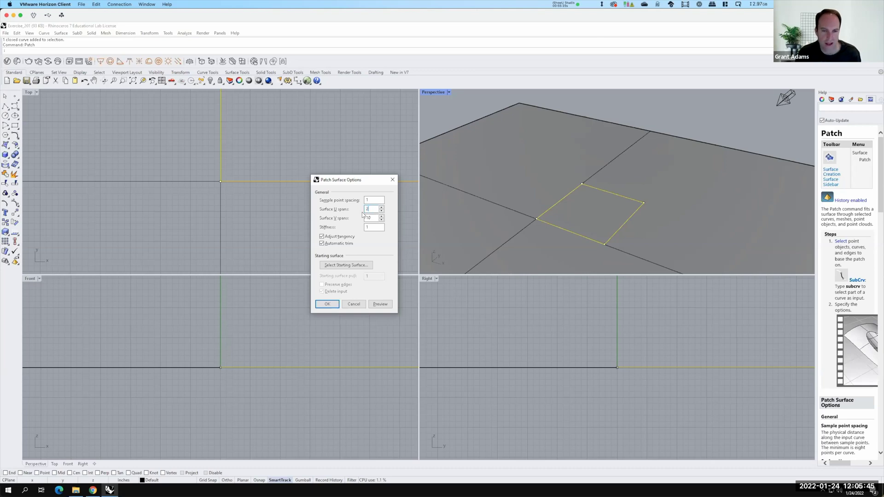
pyautogui.press('Tab')
pyautogui.write('2')
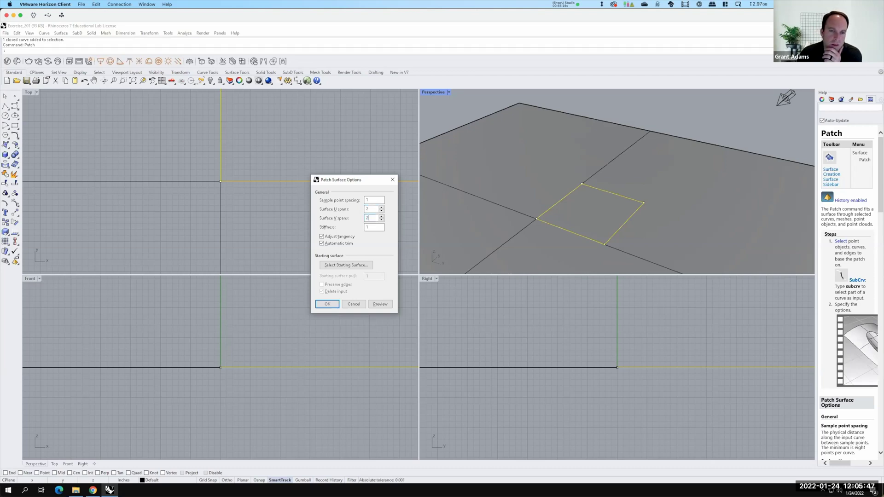
pyautogui.click(327, 304)
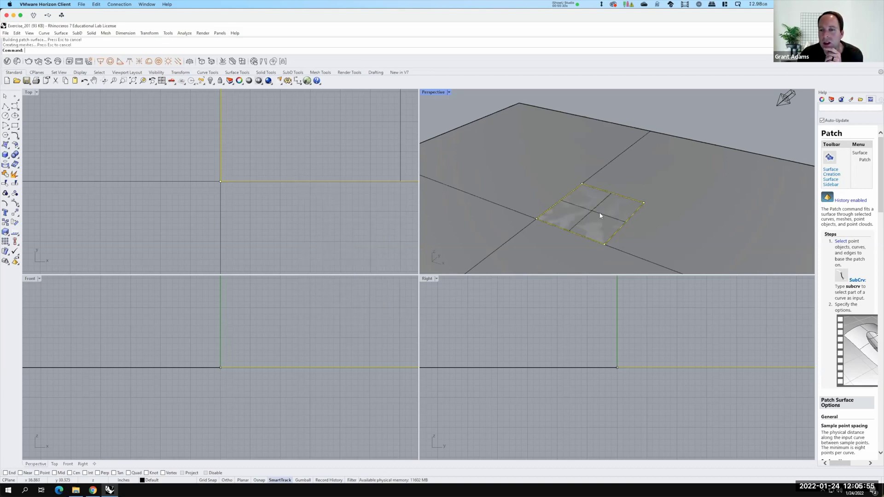
# Select the patch floor and start Surface > Plane > Corner to Corner
pyautogui.click(559, 203)
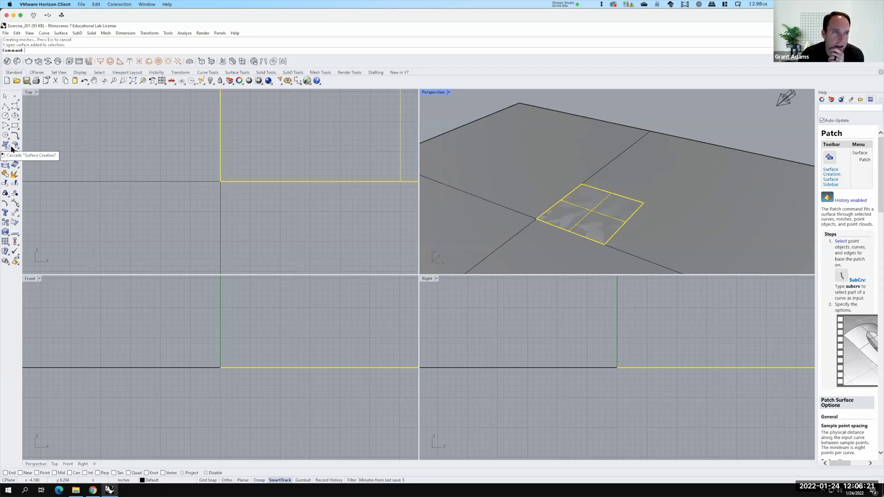
pyautogui.click(12, 148)
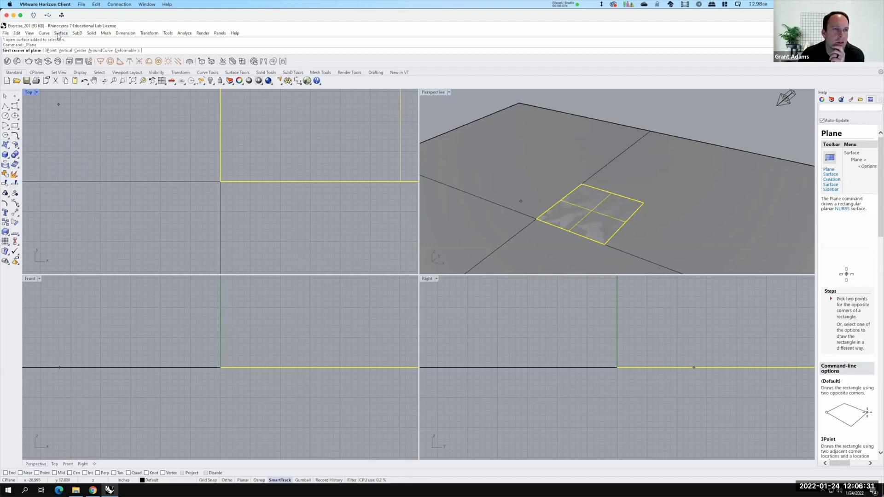
pyautogui.click(60, 34)
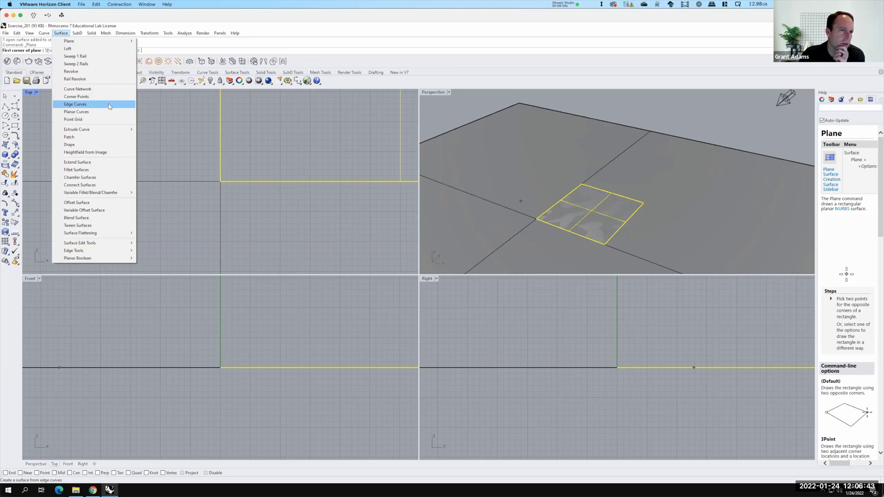
pyautogui.press('Right')
pyautogui.press('Right')
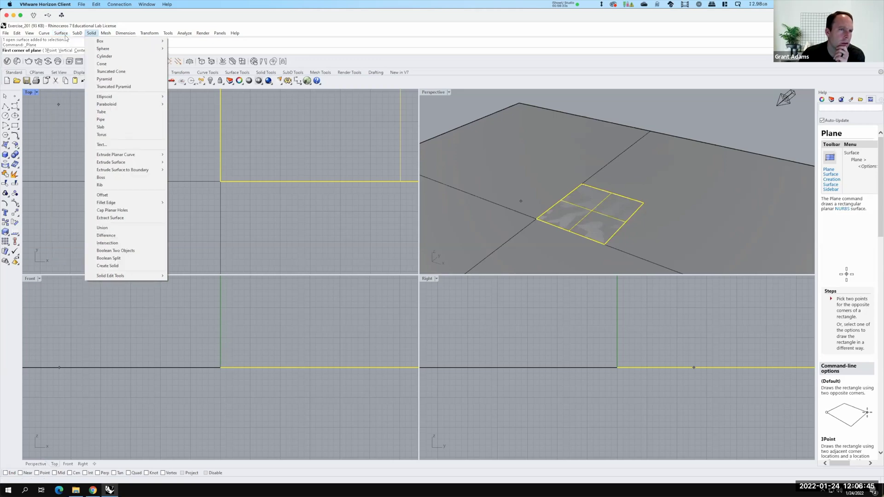
pyautogui.press('Left')
pyautogui.press('Left')
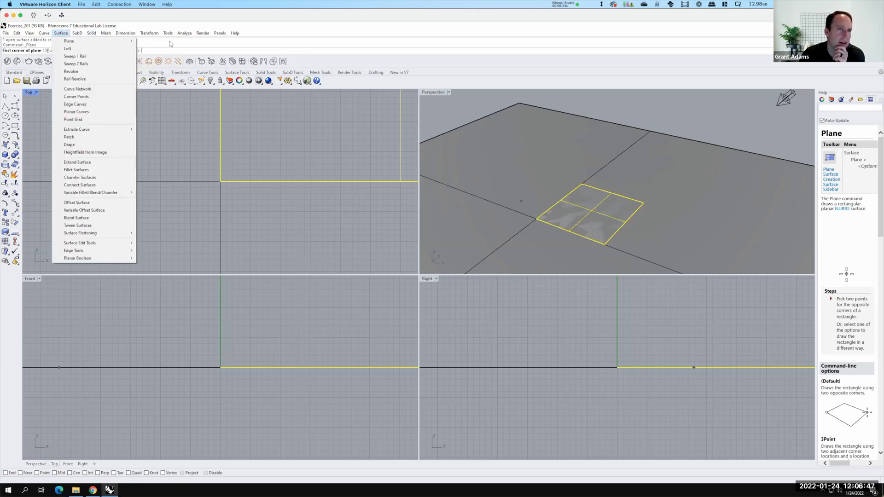
pyautogui.moveTo(105, 43)
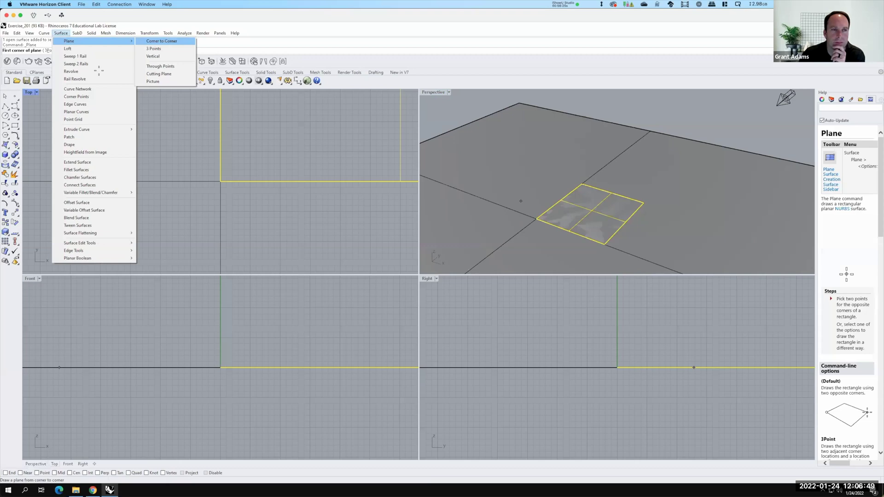
pyautogui.press('Return')
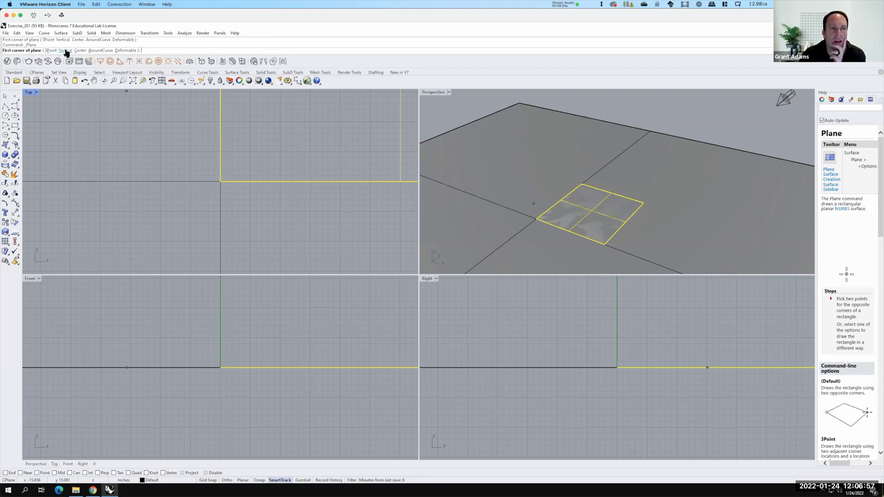
# Choose the Vertical plane option and enable End, Mid and Perp object snaps
pyautogui.click(65, 50)
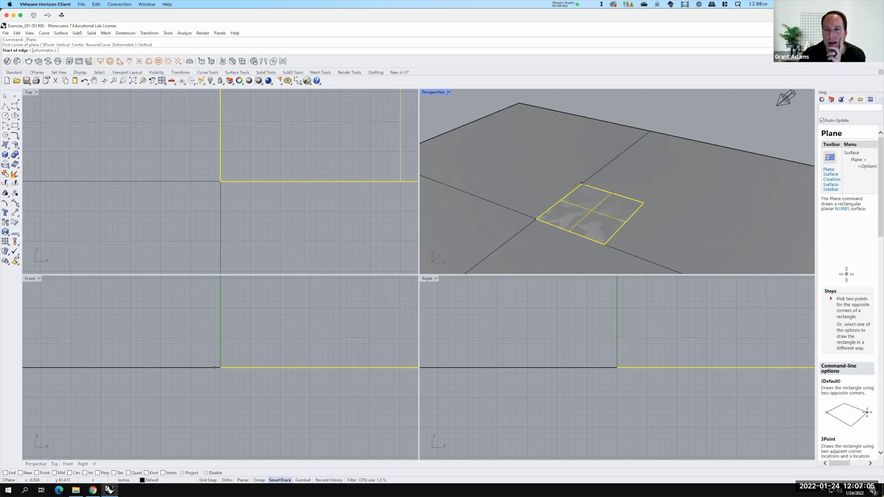
pyautogui.scroll(1, 580, 178)
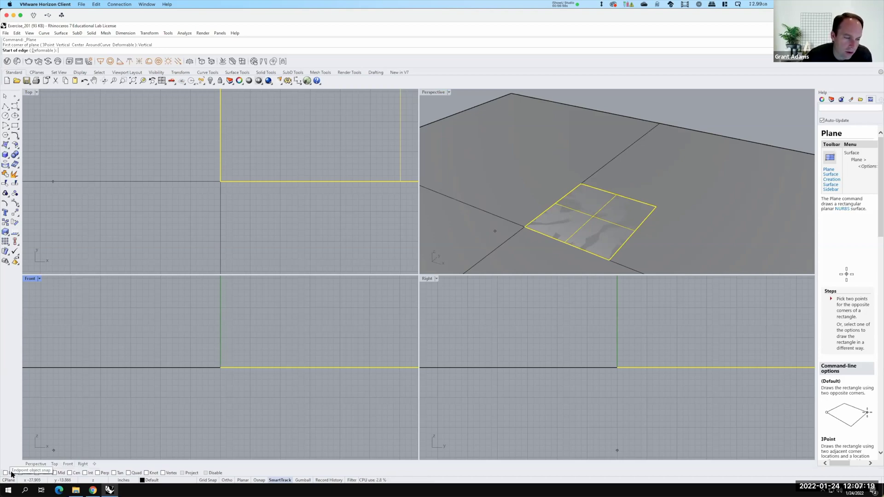
pyautogui.click(6, 473)
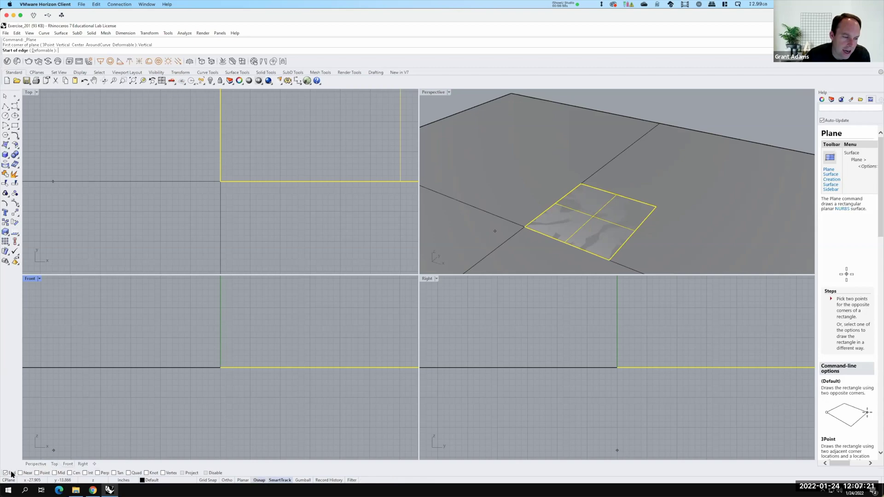
pyautogui.click(55, 473)
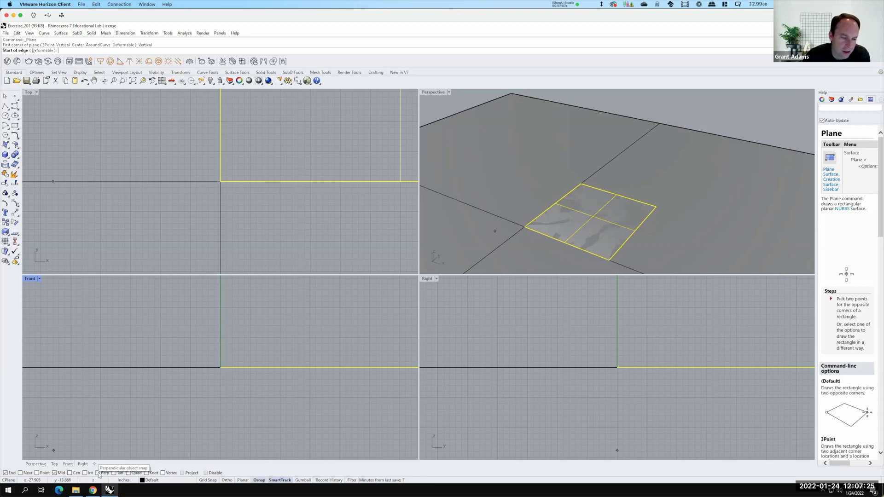
pyautogui.click(98, 473)
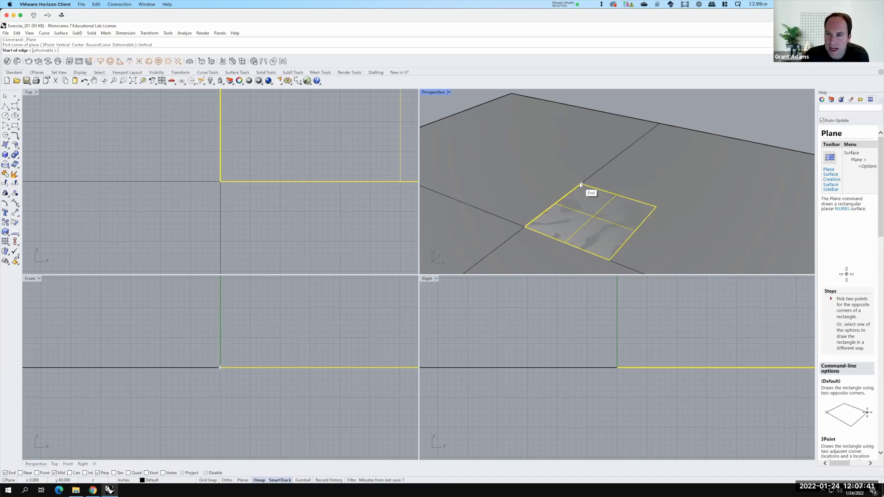
# Draw the back wall between the floor's two far corners with height 50
pyautogui.click(580, 184)
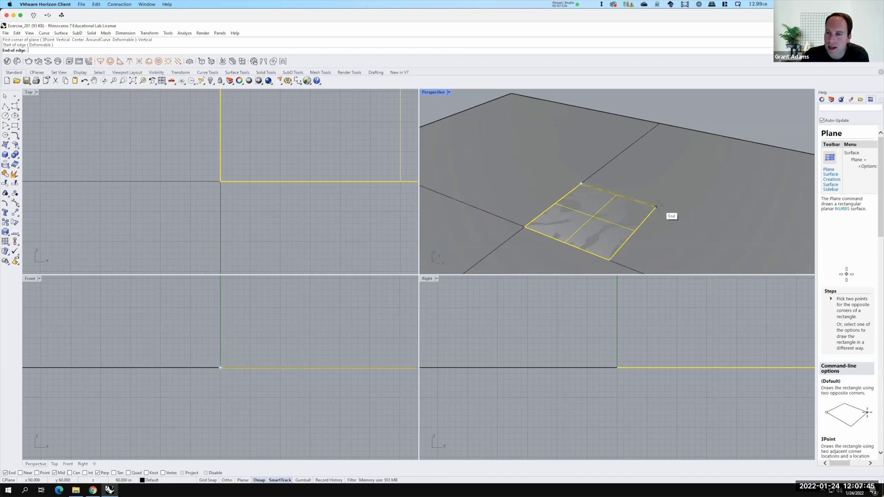
pyautogui.click(656, 207)
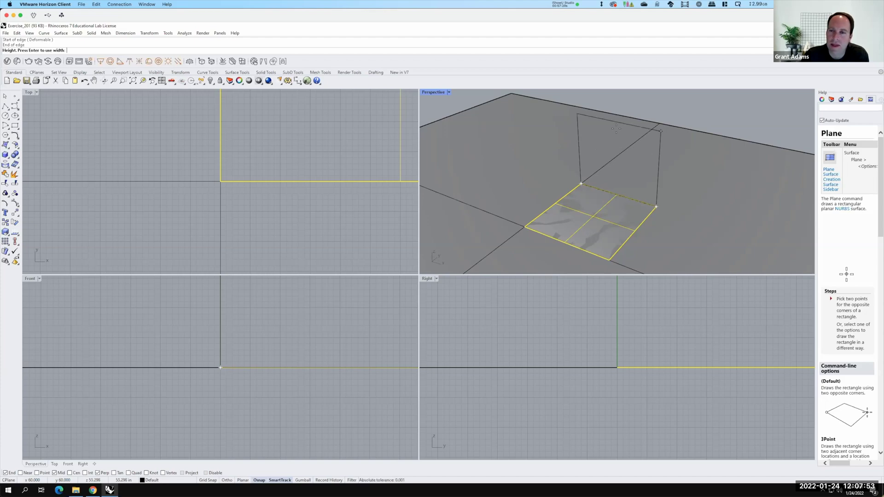
pyautogui.write('5')
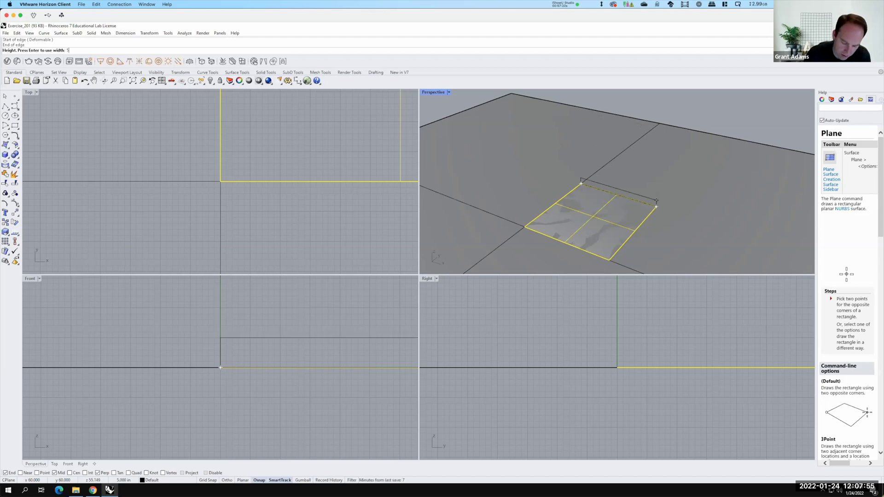
pyautogui.write('0')
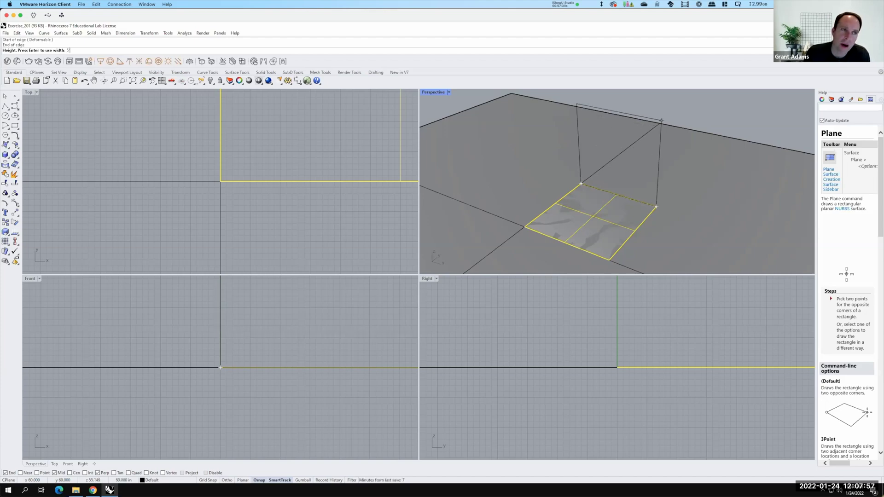
pyautogui.press('Return')
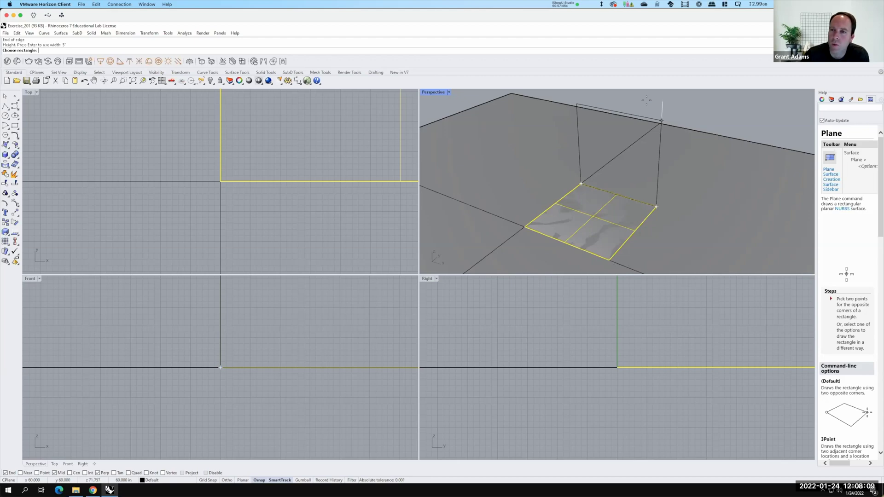
pyautogui.click(646, 101)
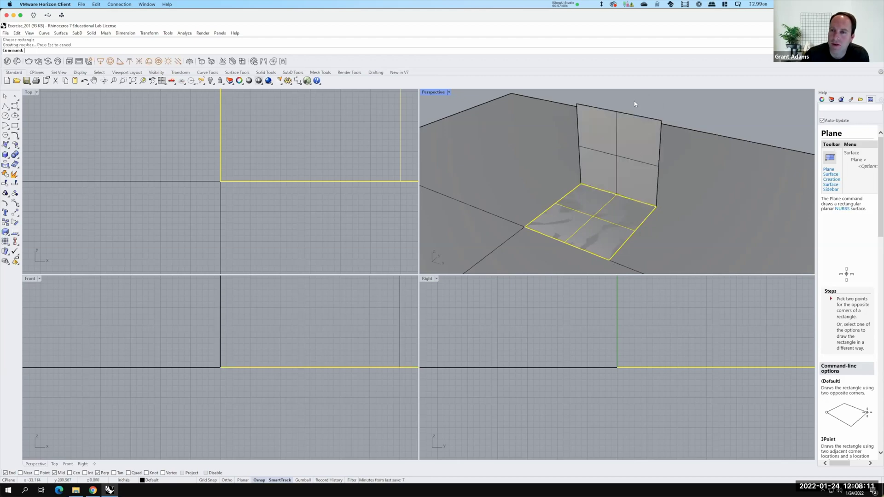
# Add a vertical corner-to-corner plane from the floor's front-left corner to the back wall's corner at default height
pyautogui.click(619, 164)
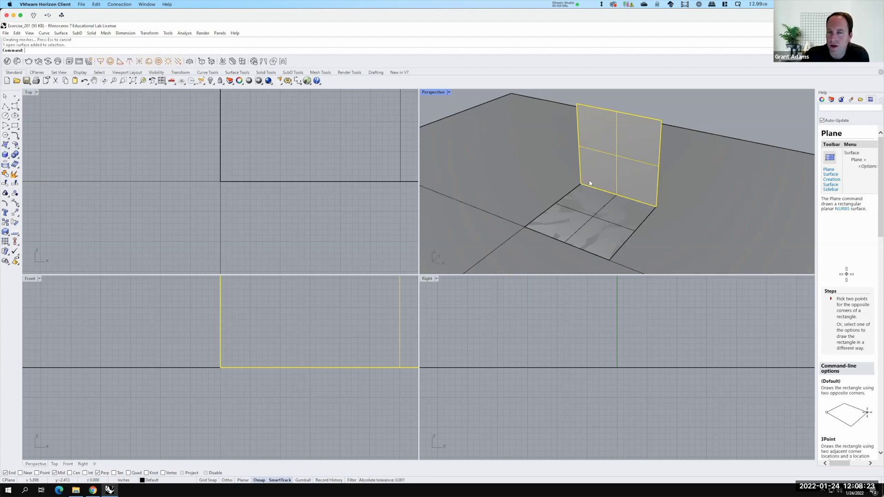
pyautogui.click(11, 147)
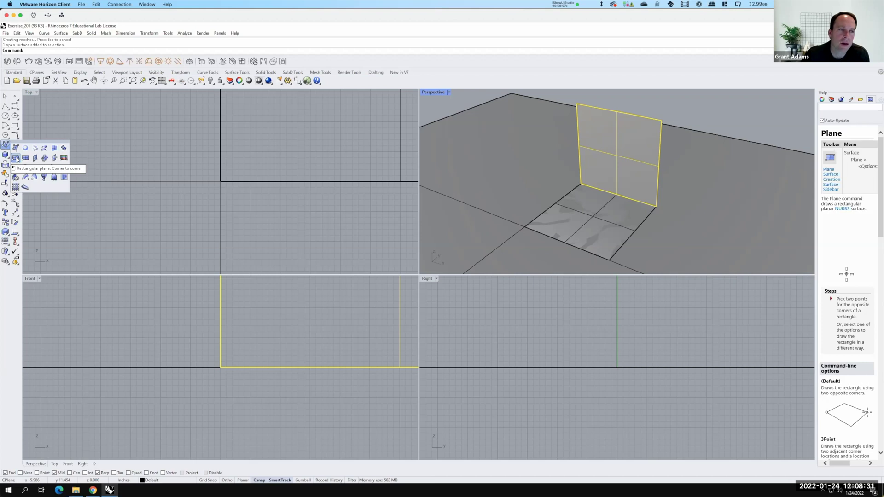
pyautogui.click(16, 158)
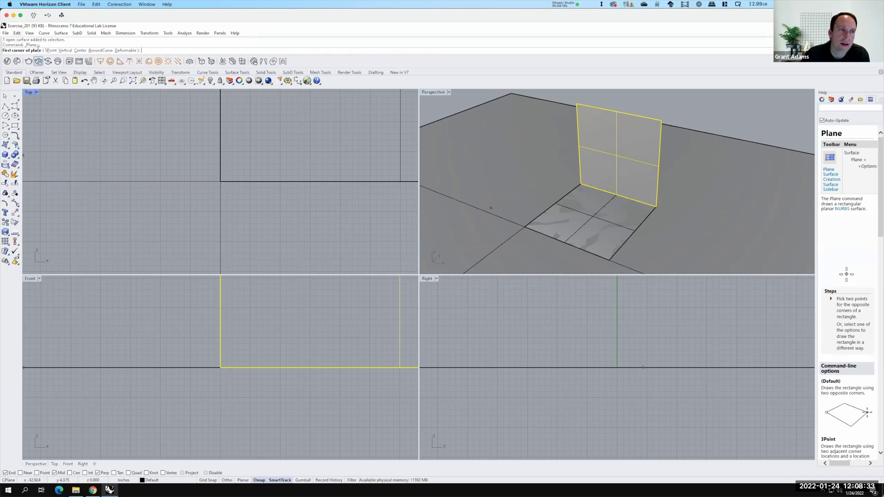
pyautogui.click(66, 51)
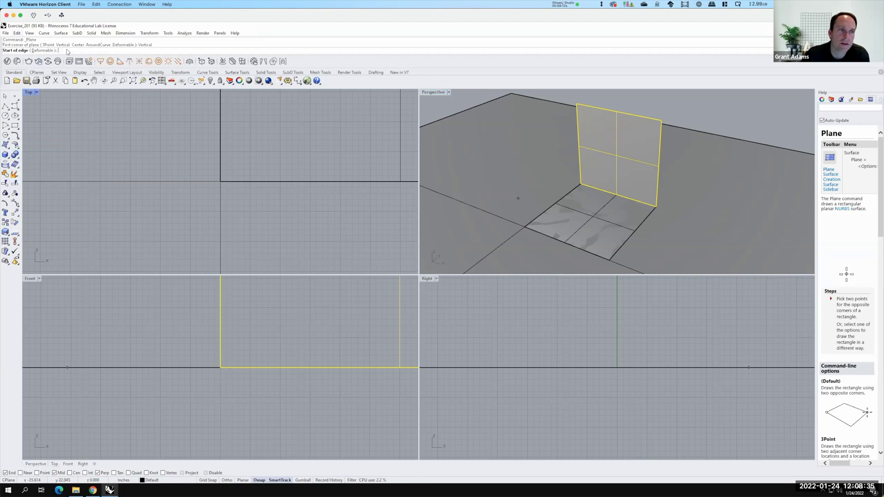
pyautogui.click(525, 226)
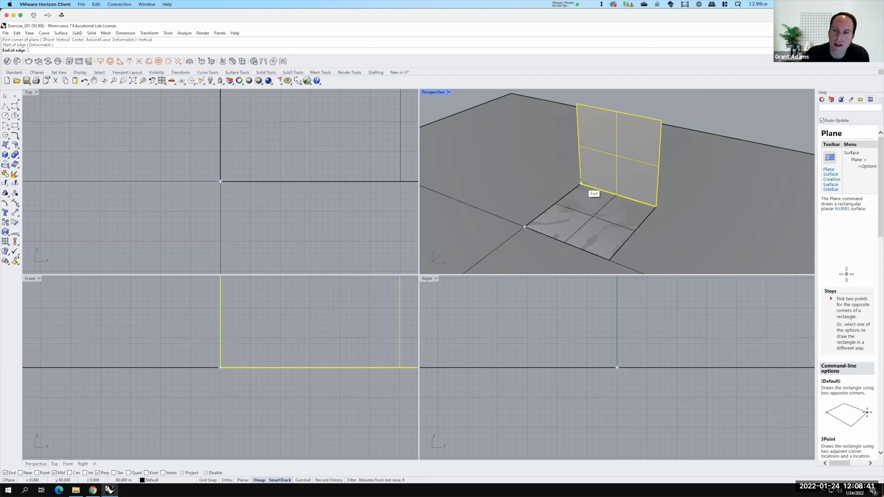
pyautogui.click(581, 184)
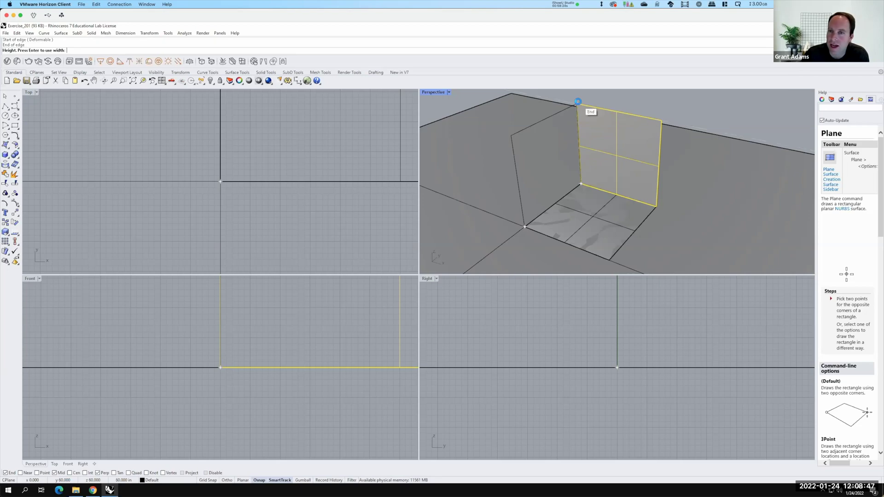
pyautogui.press('Return')
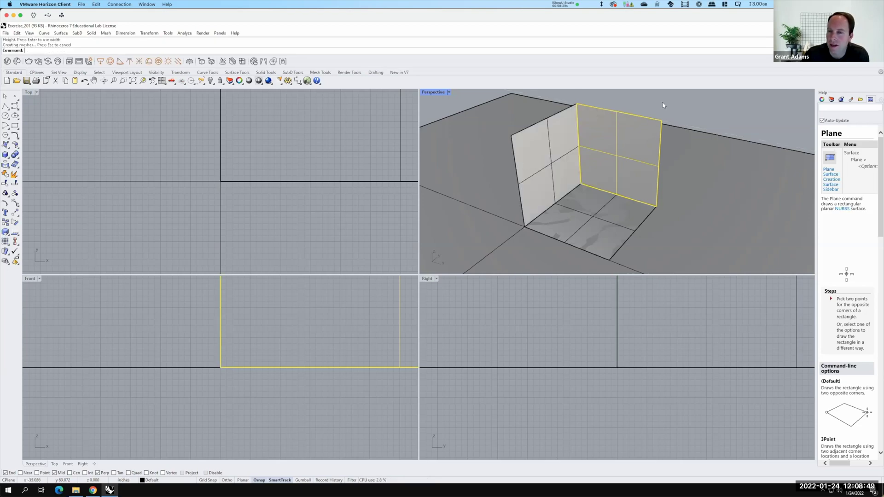
pyautogui.press('Escape')
# Select the floor and each wall in turn, orbiting the Perspective view around them
pyautogui.click(590, 206)
pyautogui.click(544, 167)
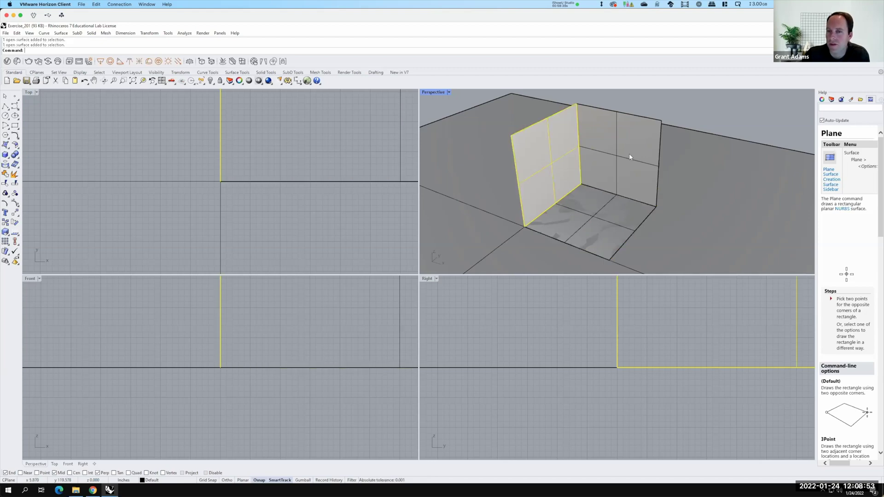
pyautogui.click(649, 162)
pyautogui.moveTo(606, 146); pyautogui.dragTo(688, 187, button='right')
pyautogui.moveTo(732, 112); pyautogui.dragTo(681, 190, button='right')
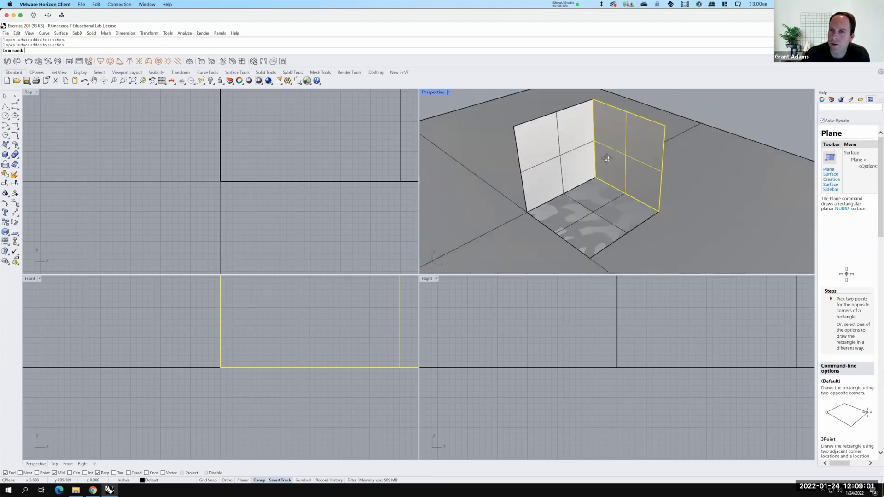
pyautogui.moveTo(606, 158); pyautogui.dragTo(602, 146, button='right')
pyautogui.moveTo(632, 179); pyautogui.dragTo(686, 152, button='right')
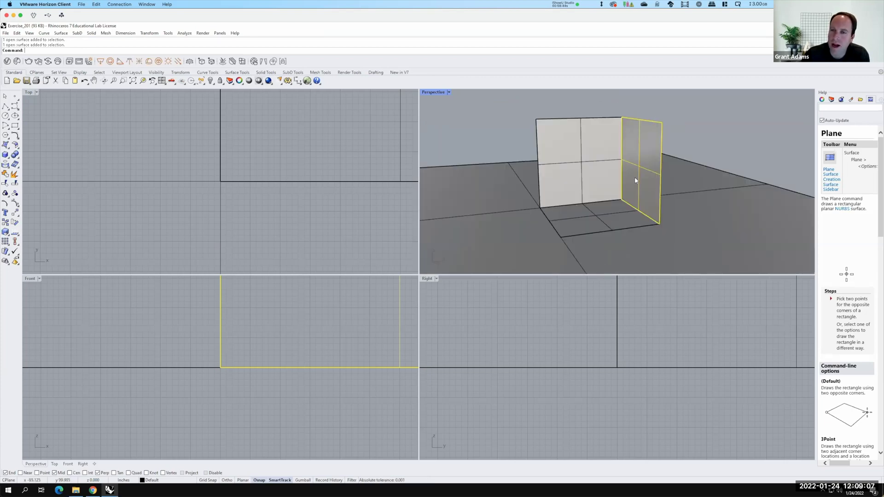
pyautogui.moveTo(634, 172); pyautogui.dragTo(580, 209, button='right')
pyautogui.moveTo(637, 205)
pyautogui.mouseDown(button='right')
pyautogui.moveTo(651, 187)
pyautogui.moveTo(629, 191)
pyautogui.mouseUp(button='right')
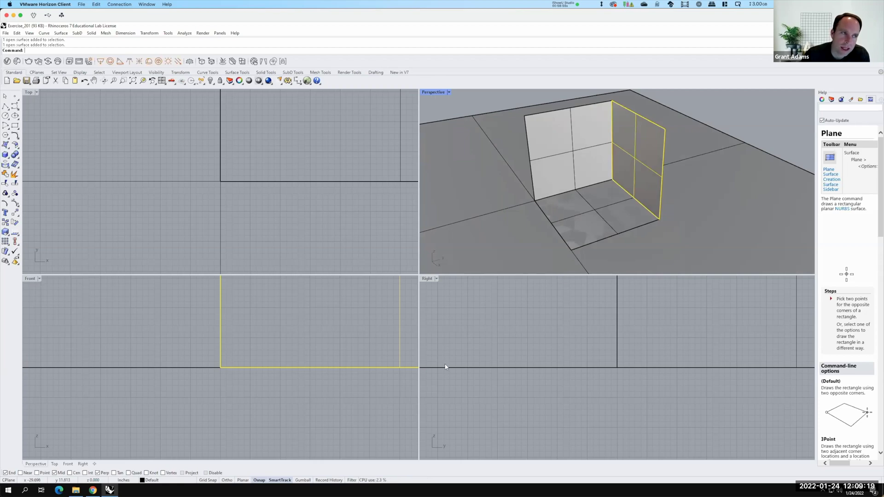
# Maximize the Perspective viewport and lower the view so the walls read as a box
pyautogui.doubleClick(433, 92)
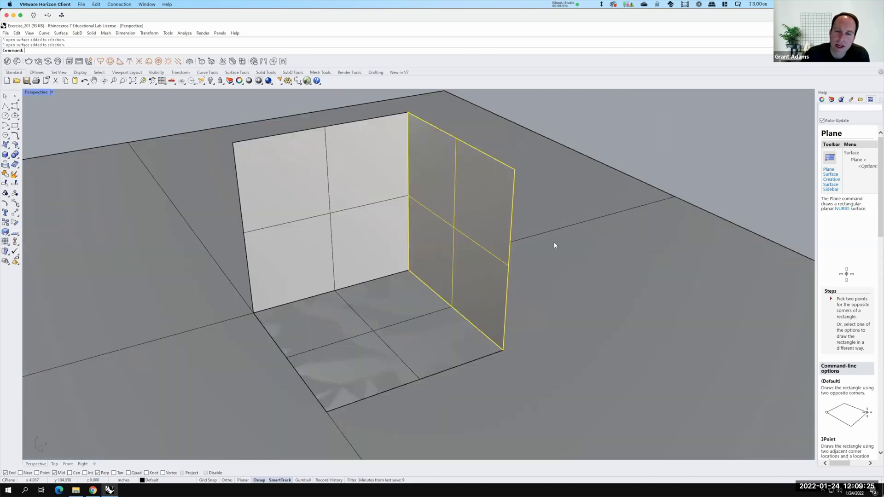
pyautogui.scroll(-3, 529, 327)
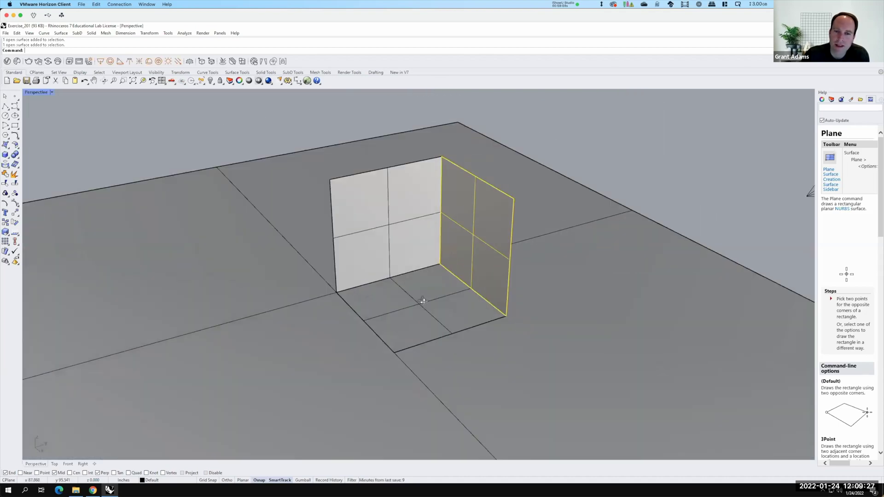
pyautogui.moveTo(379, 280); pyautogui.dragTo(384, 290, button='right')
pyautogui.moveTo(481, 335); pyautogui.dragTo(631, 318, button='right')
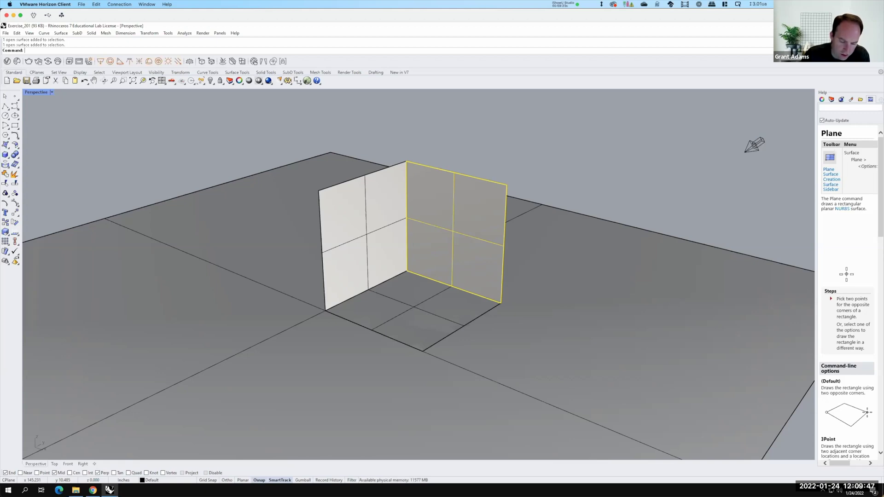
# Draw a polyline between the left and back walls' outer top corners and select it
pyautogui.click(11, 107)
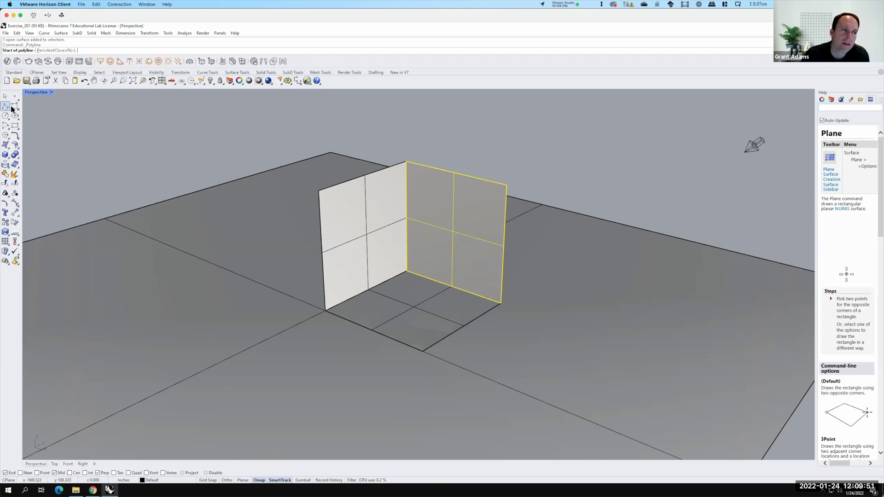
pyautogui.click(43, 34)
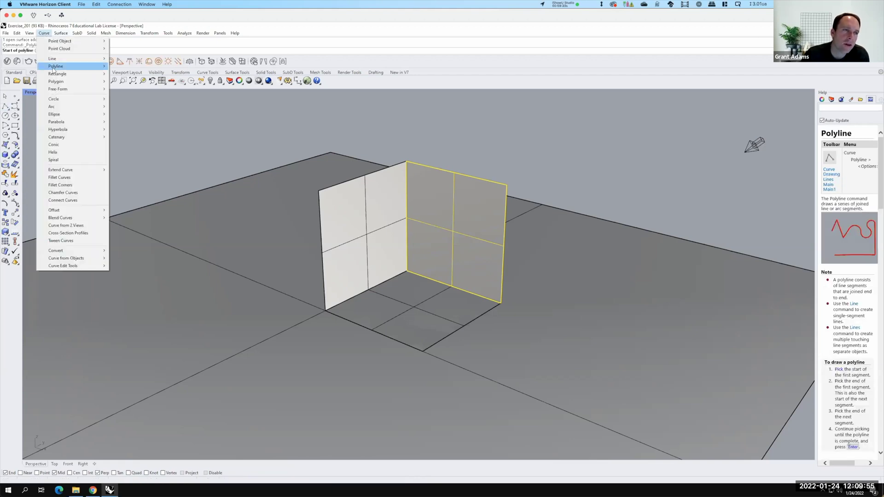
pyautogui.moveTo(106, 67)
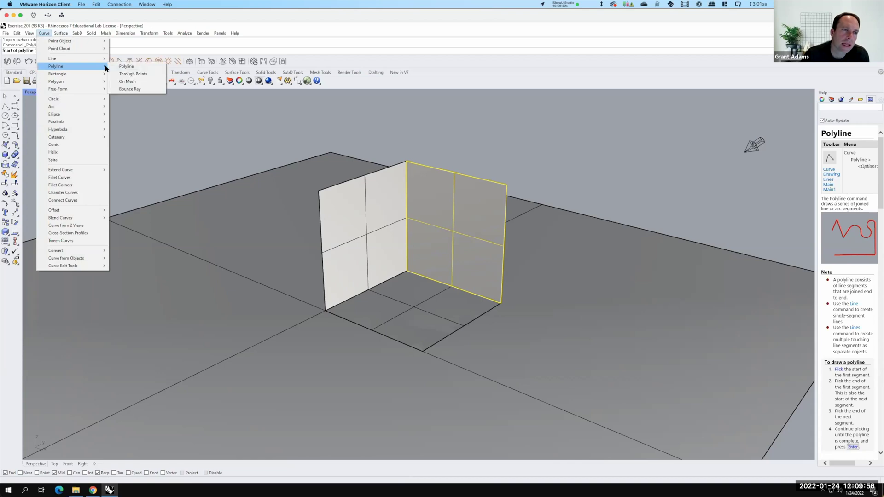
pyautogui.click(135, 68)
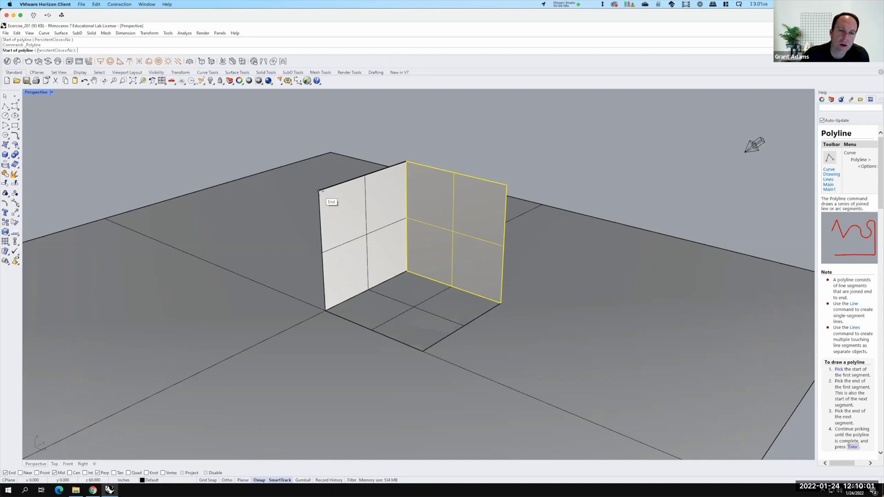
pyautogui.click(318, 190)
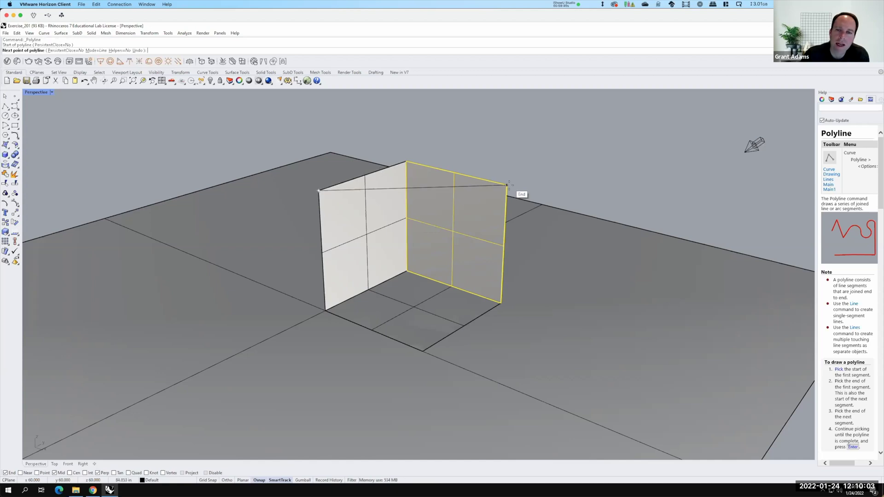
pyautogui.click(509, 183)
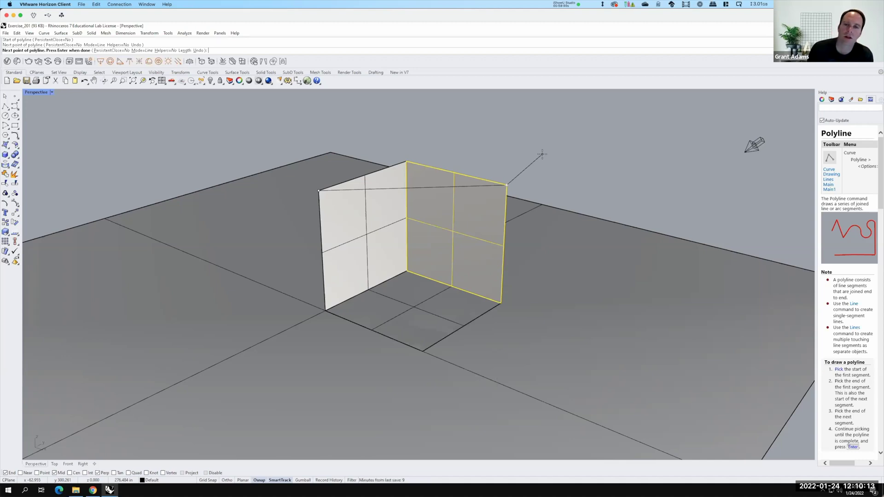
pyautogui.press('Return')
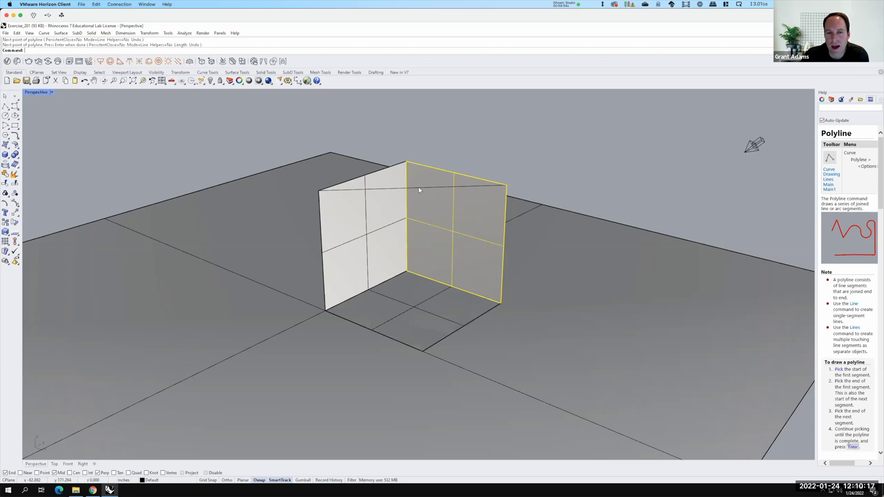
pyautogui.click(505, 186)
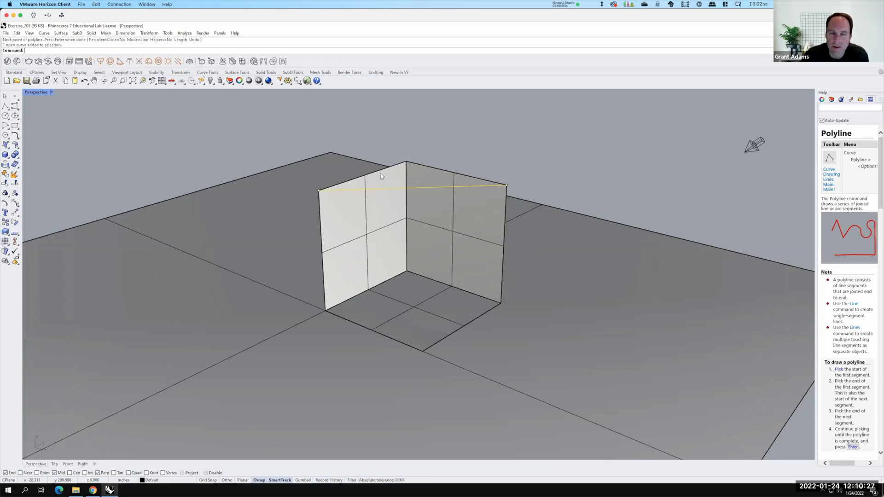
# Create a three-corner SrfPt surface from the line's end, the wall corner top, and the right wall top
pyautogui.click(11, 145)
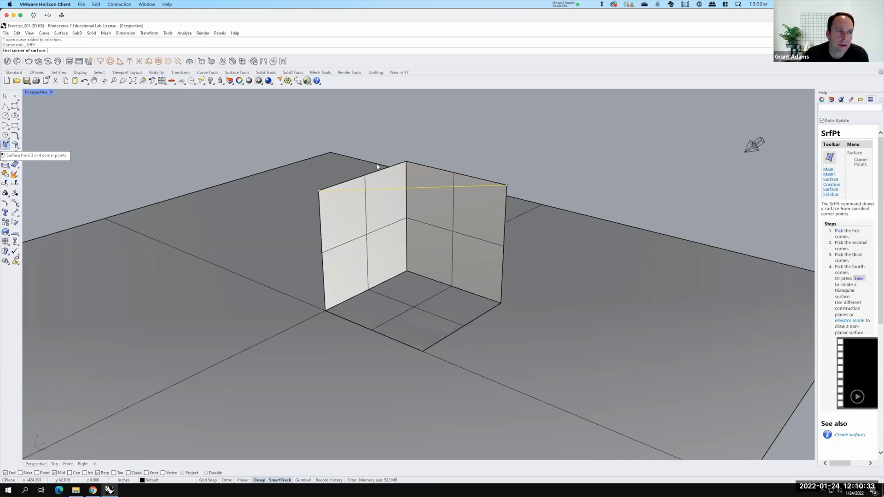
pyautogui.click(318, 190)
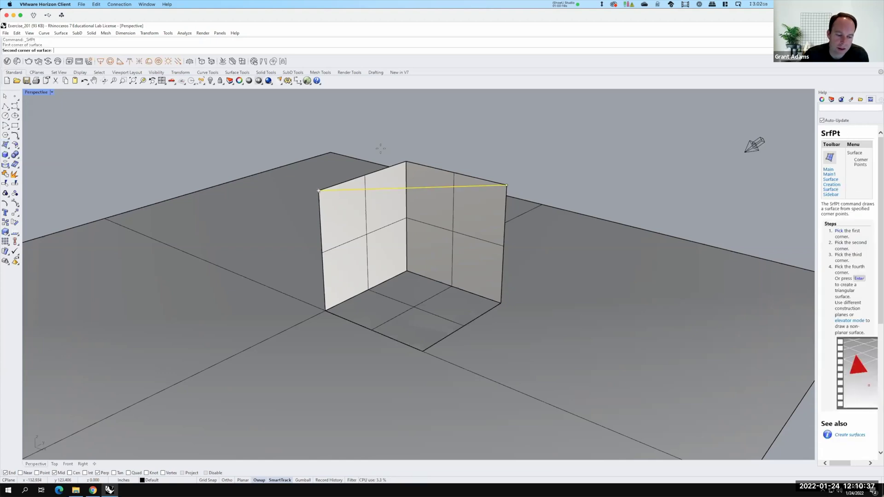
pyautogui.click(406, 161)
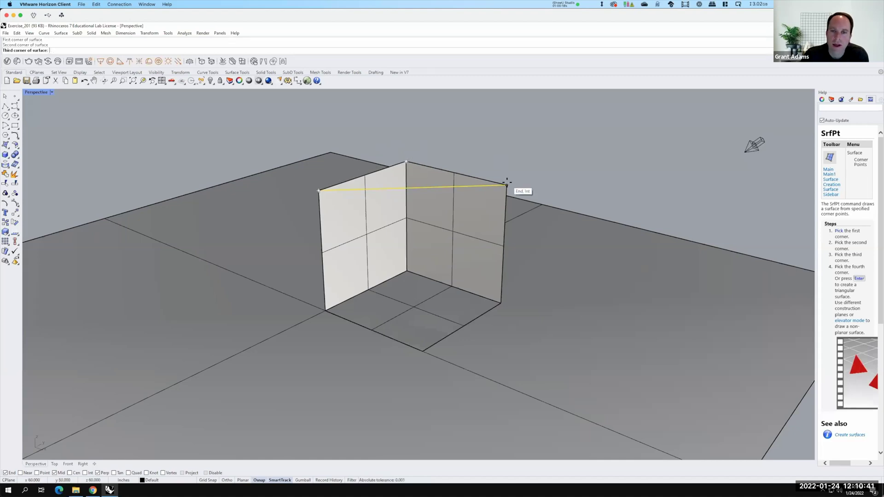
pyautogui.click(506, 185)
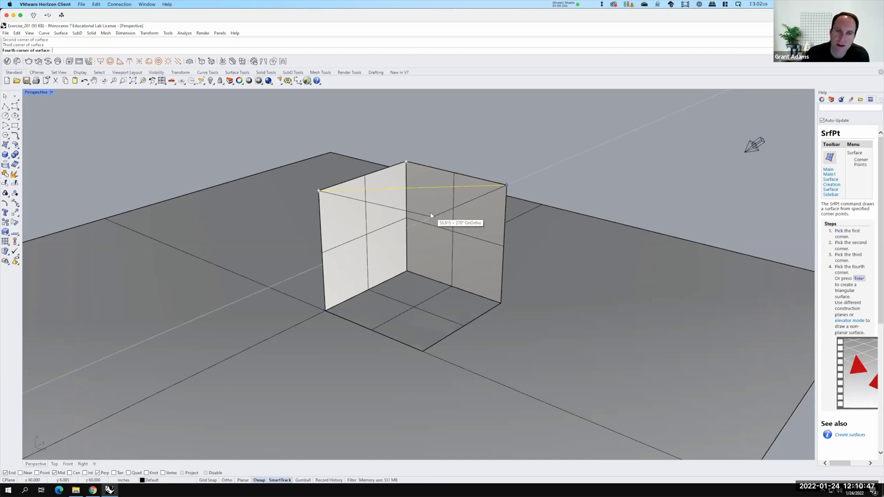
pyautogui.press('Return')
# Orbit the model to view the capped corner from outside, above, and inside
pyautogui.click(426, 192)
pyautogui.press('Escape')
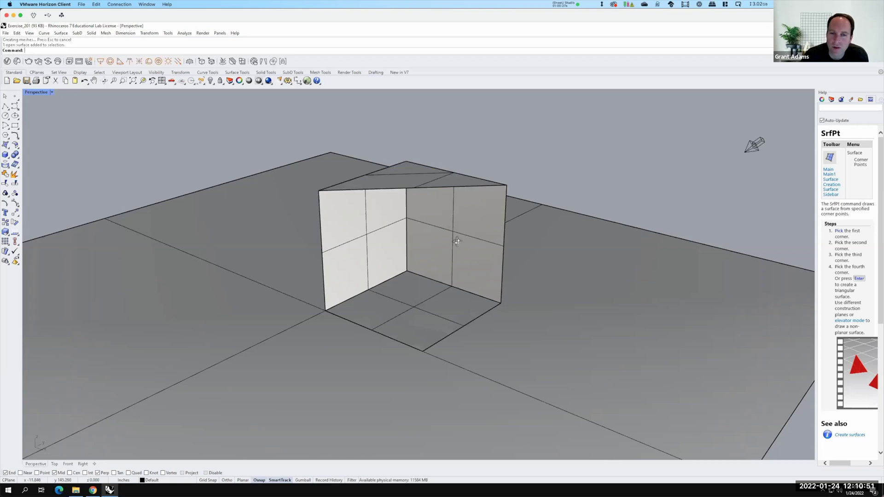
pyautogui.scroll(-2, 457, 241)
pyautogui.moveTo(272, 187); pyautogui.dragTo(296, 221, button='right')
pyautogui.moveTo(383, 253); pyautogui.dragTo(503, 221, button='right')
pyautogui.moveTo(373, 292); pyautogui.dragTo(412, 292, button='right')
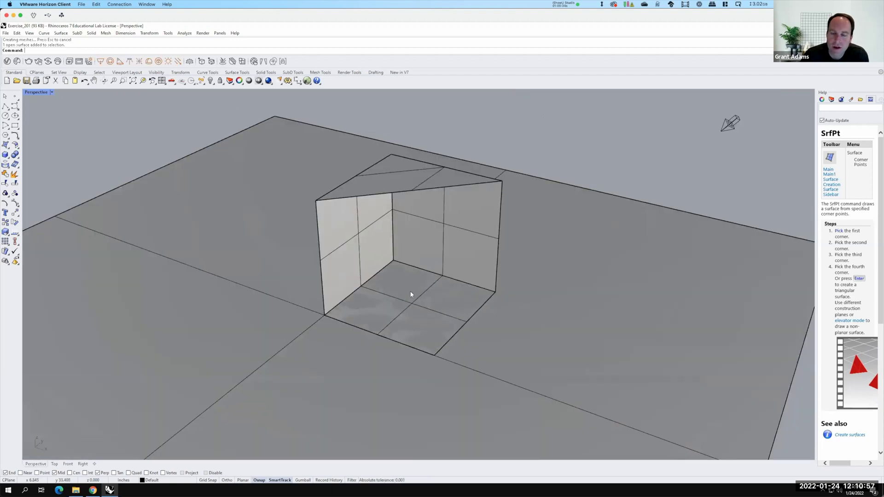
# Select the floor, both walls, the triangular top, and the top-edge curve in turn to check them
pyautogui.click(366, 304)
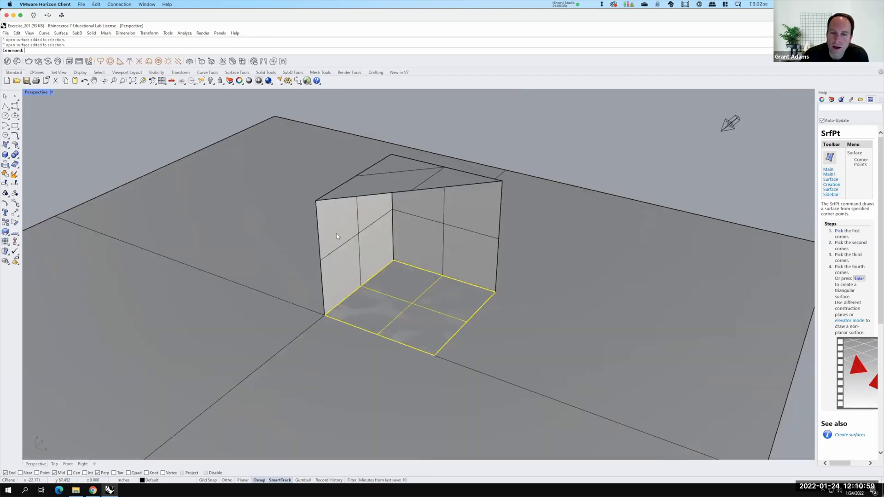
pyautogui.click(371, 242)
pyautogui.click(458, 236)
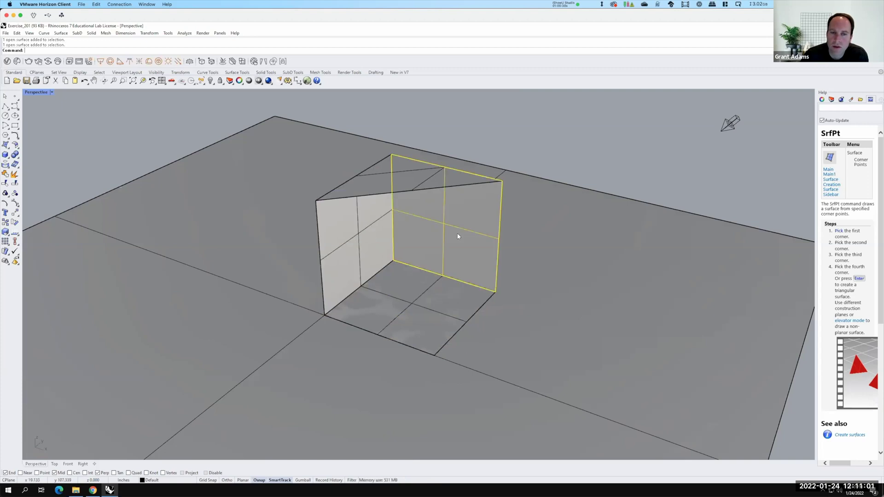
pyautogui.click(407, 173)
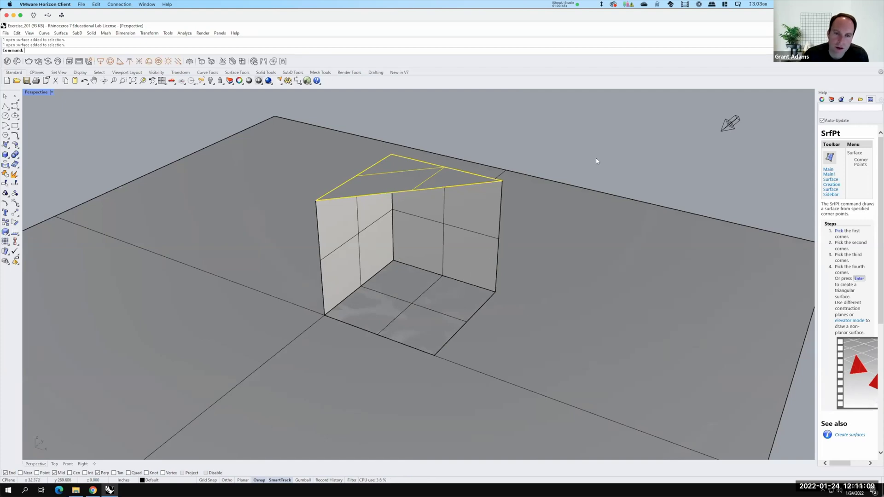
pyautogui.click(527, 141)
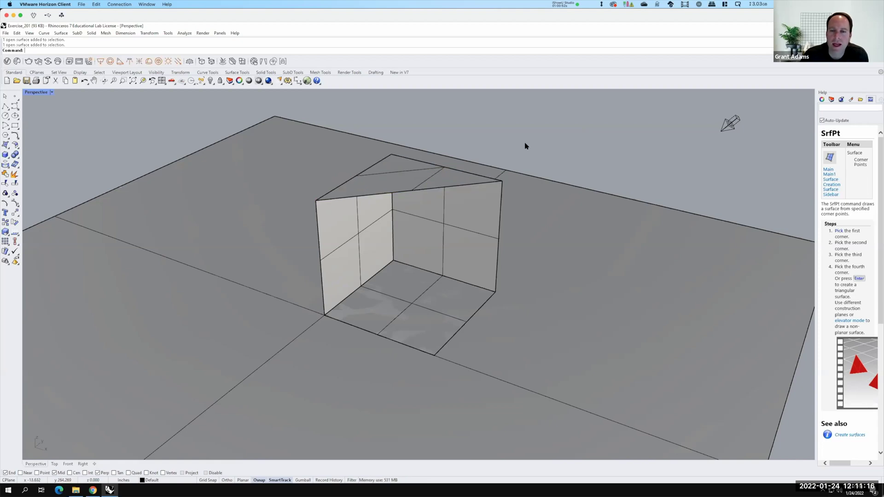
pyautogui.click(313, 202)
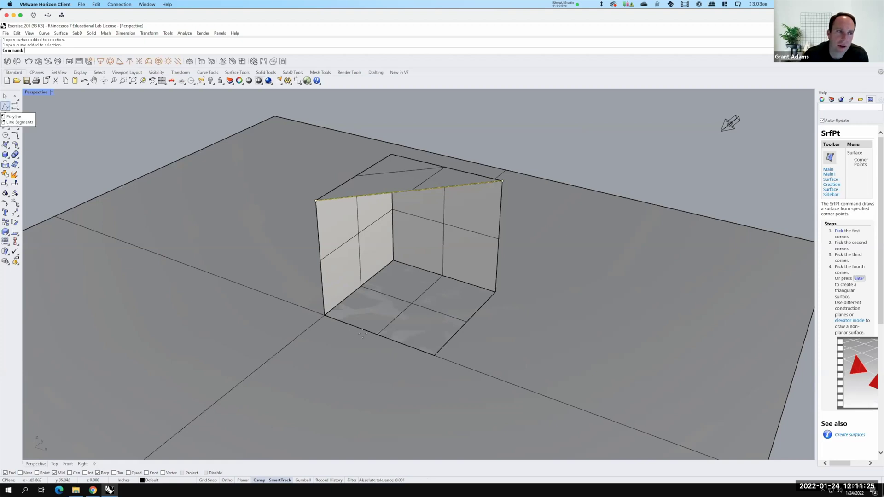
pyautogui.click(5, 106)
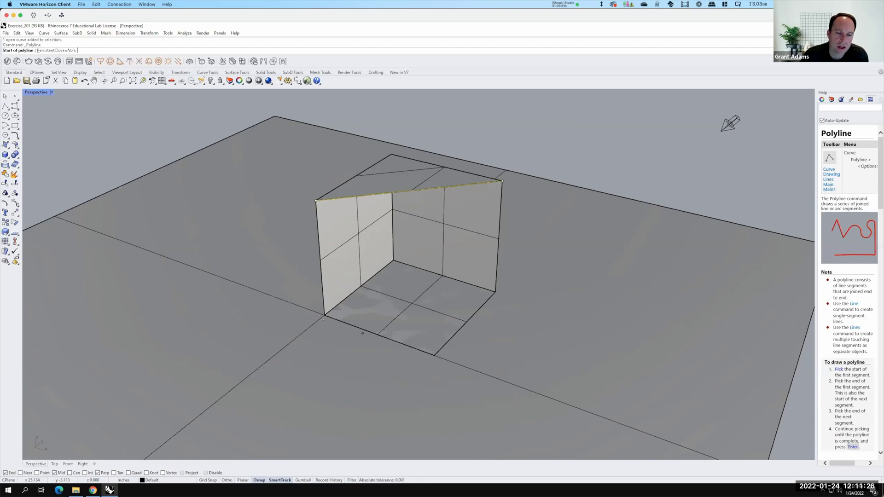
pyautogui.click(420, 345)
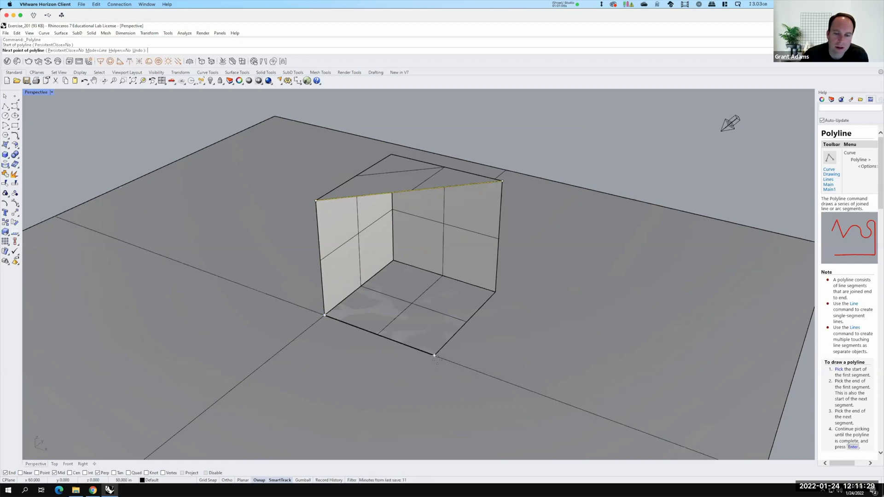
pyautogui.click(434, 356)
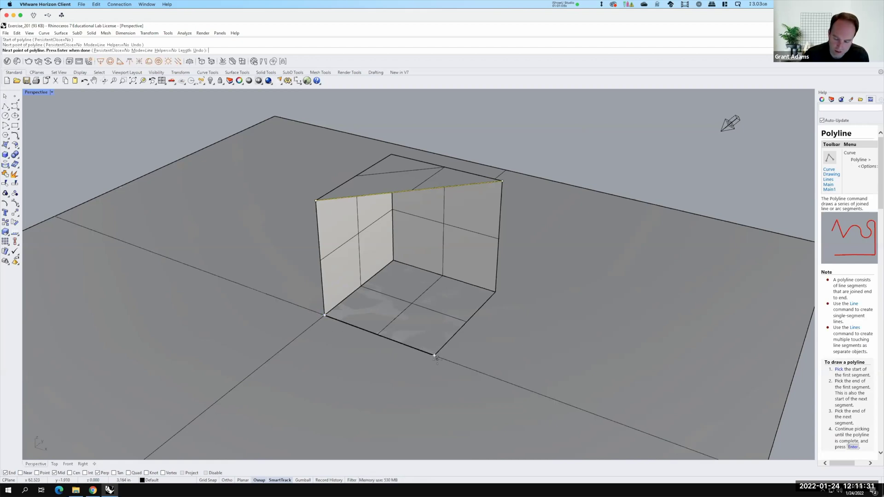
pyautogui.press('Return')
pyautogui.click(430, 356)
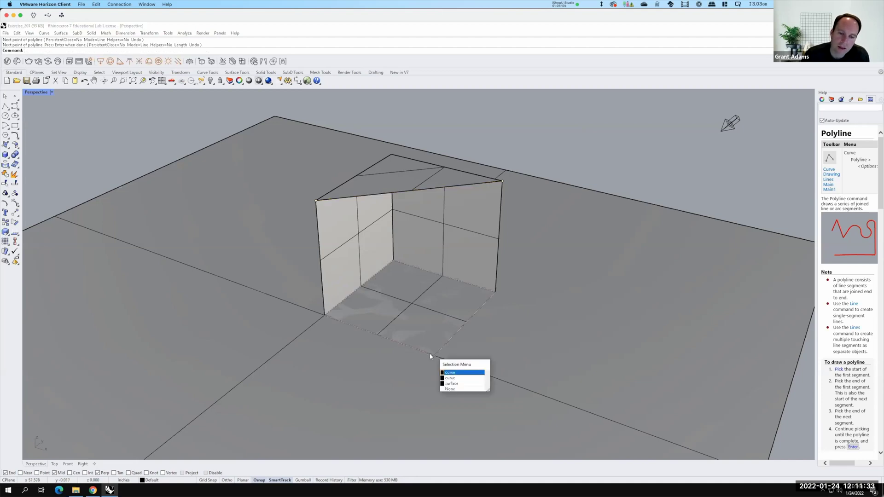
pyautogui.click(448, 379)
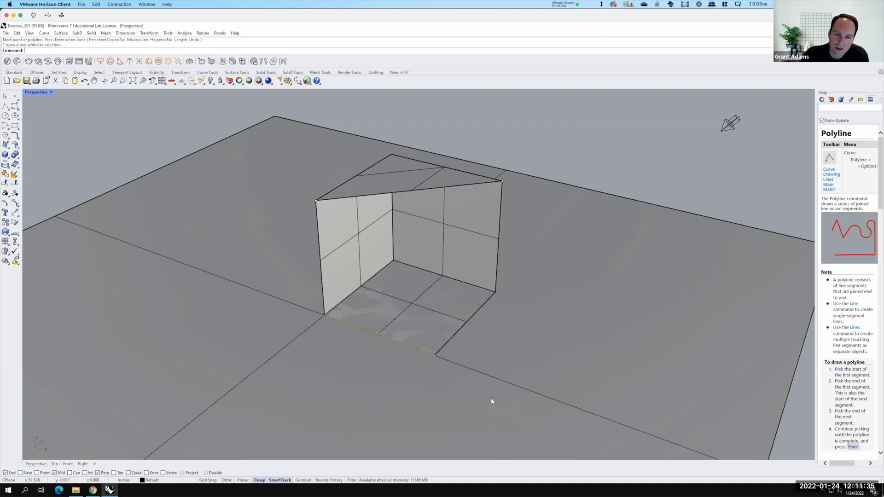
pyautogui.press('Delete')
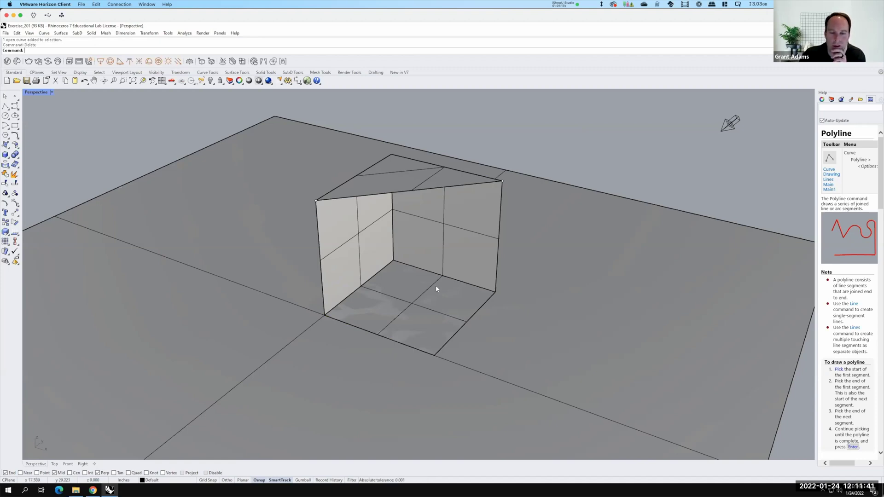
pyautogui.click(423, 321)
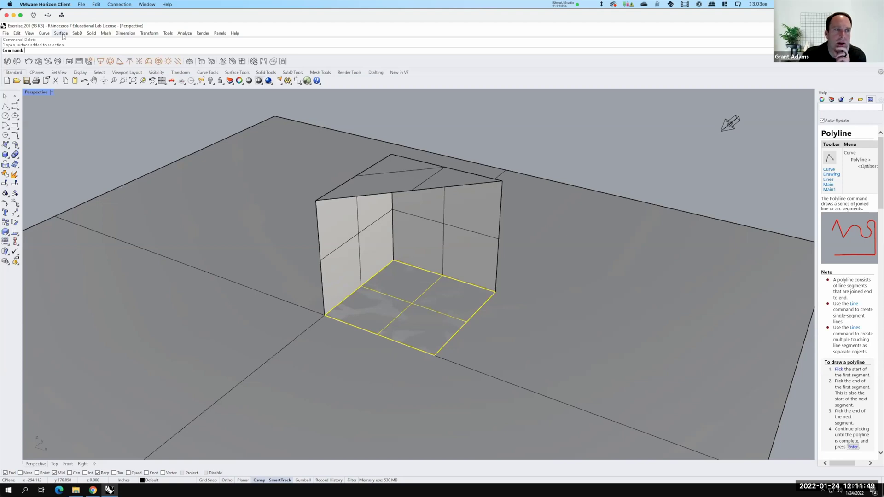
# Duplicate the patch floor's front edge as a curve and select the new curve
pyautogui.click(62, 34)
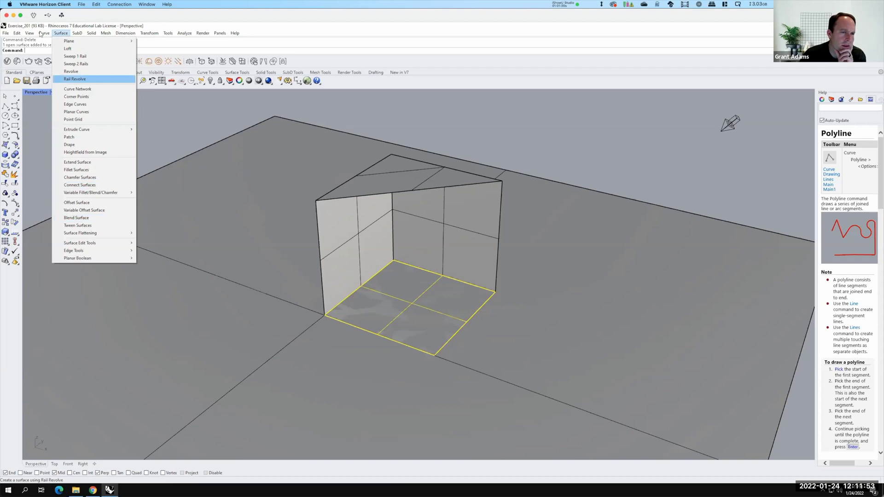
pyautogui.moveTo(45, 33)
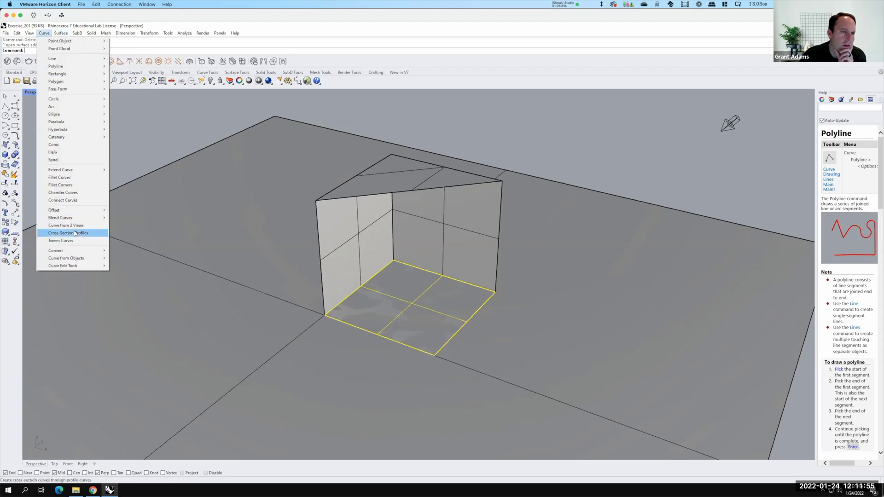
pyautogui.moveTo(74, 169)
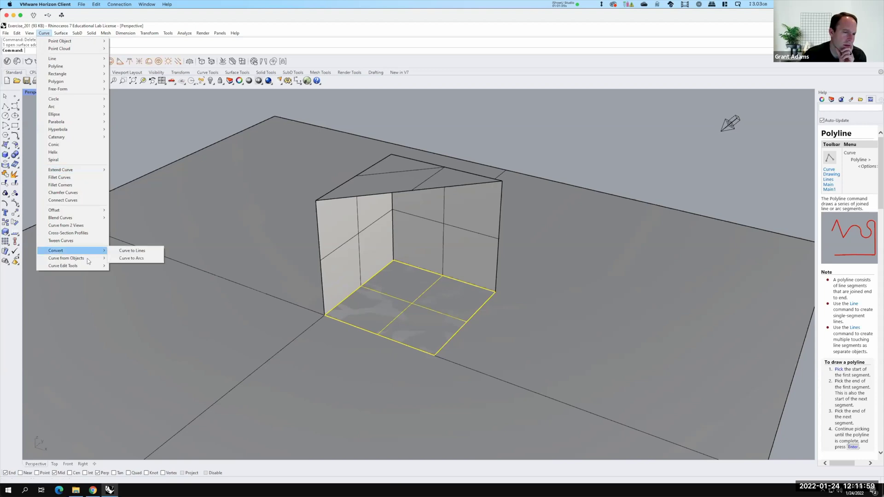
pyautogui.moveTo(89, 258)
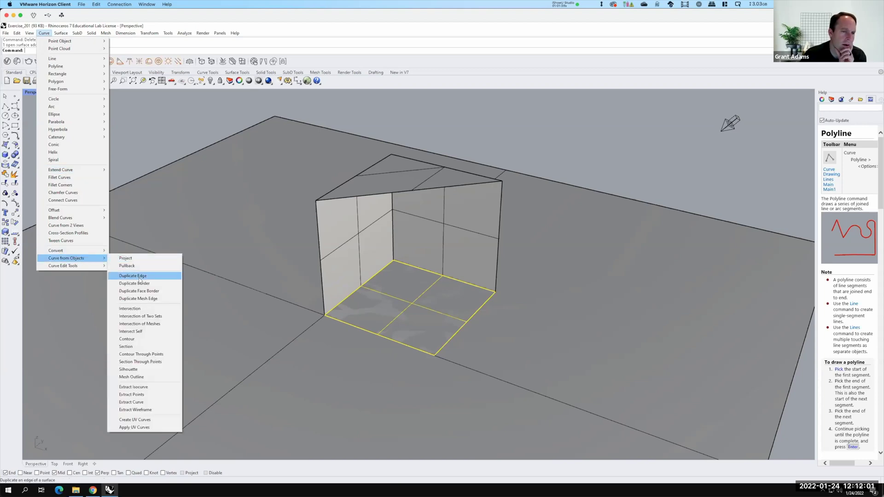
pyautogui.press('Return')
pyautogui.click(401, 346)
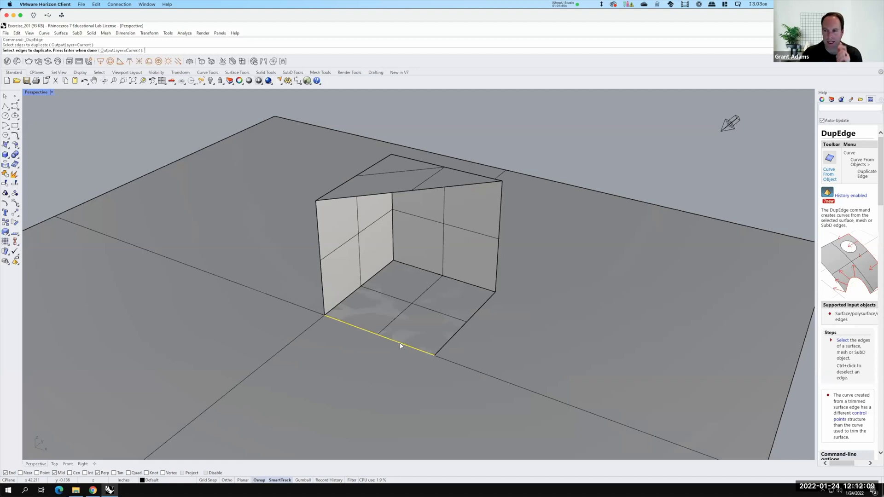
pyautogui.press('Return')
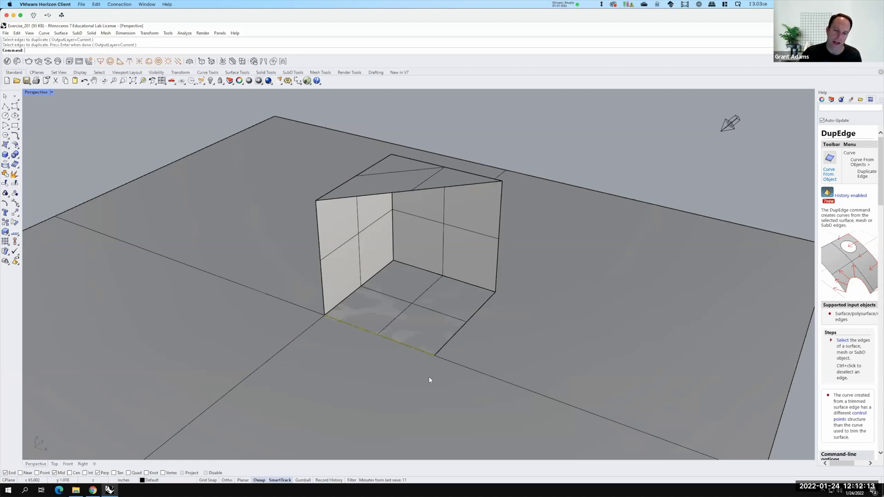
pyautogui.press('Escape')
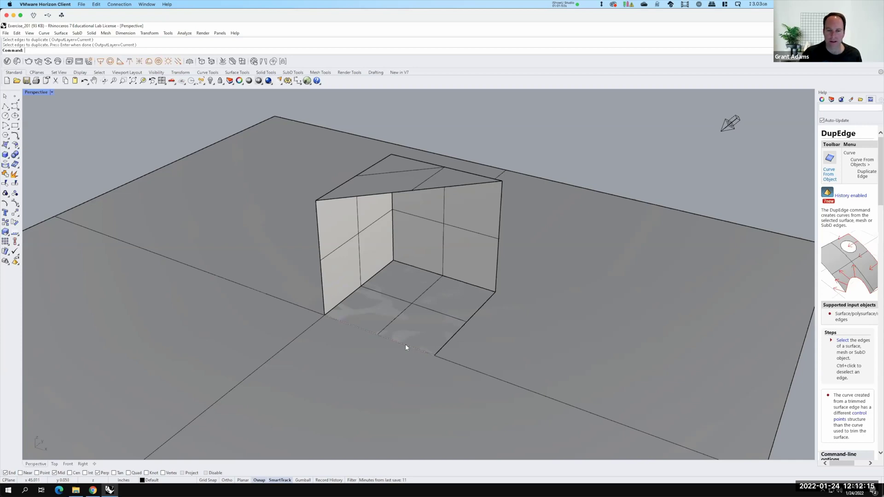
pyautogui.click(441, 364)
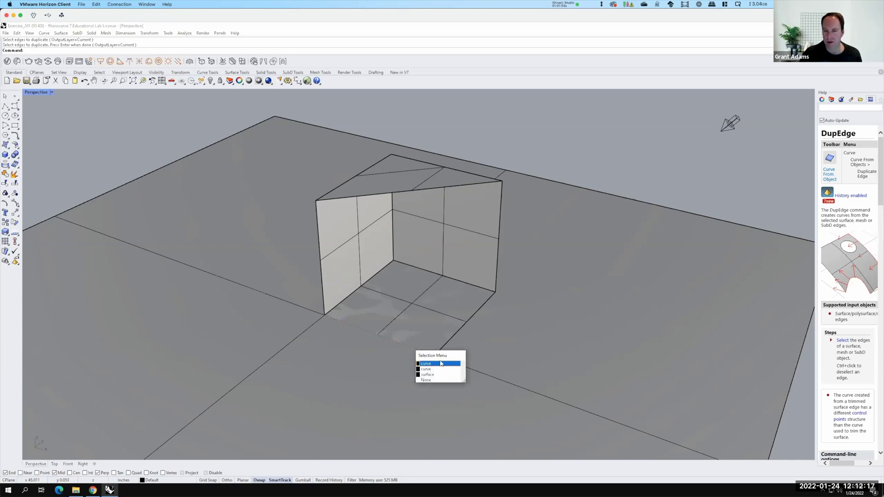
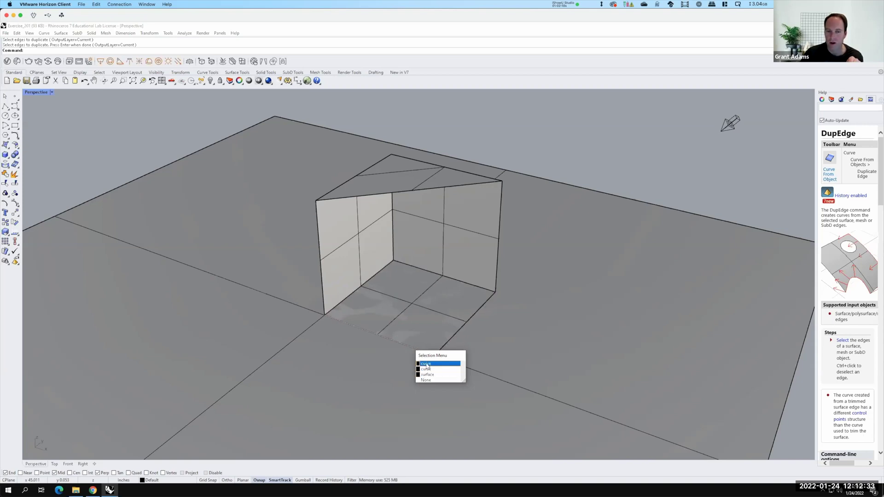
# Select the front floor edge curve and the wall's top edge curve as the loft inputs
pyautogui.click(427, 371)
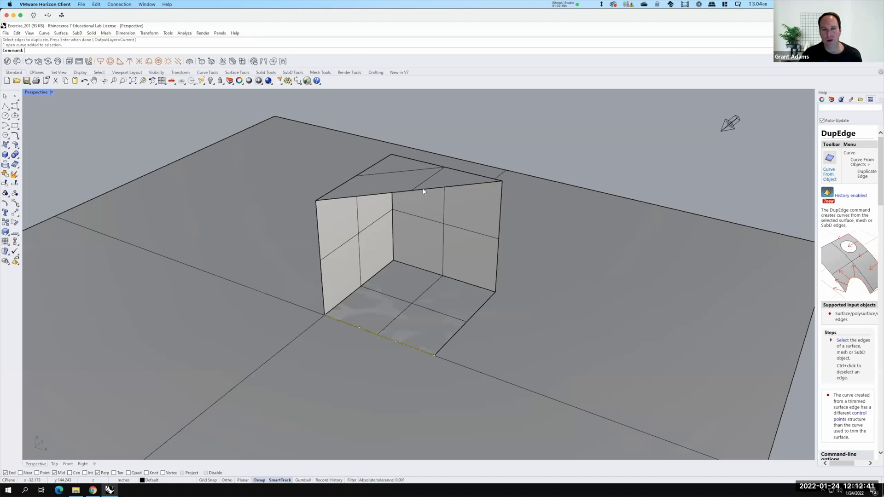
pyautogui.click(454, 208)
pyautogui.click(453, 207)
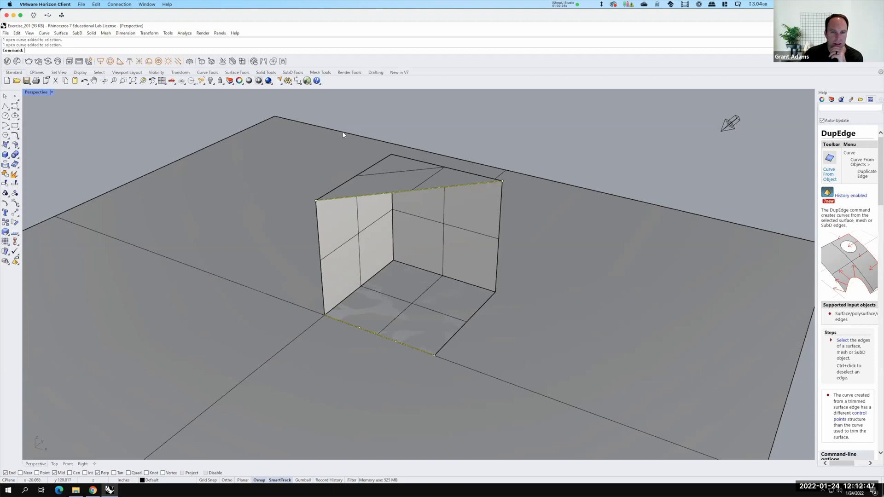
pyautogui.click(60, 33)
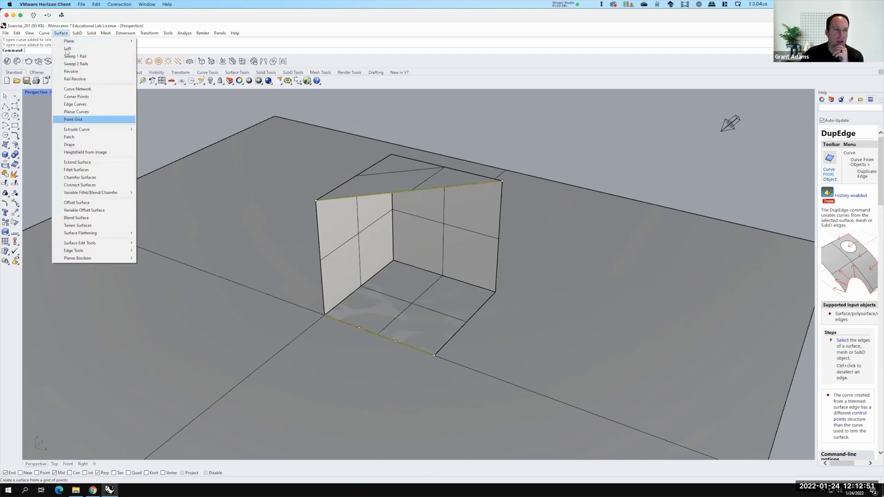
# Loft the two edge curves with default options into a slanted front face, then inspect it
pyautogui.click(67, 49)
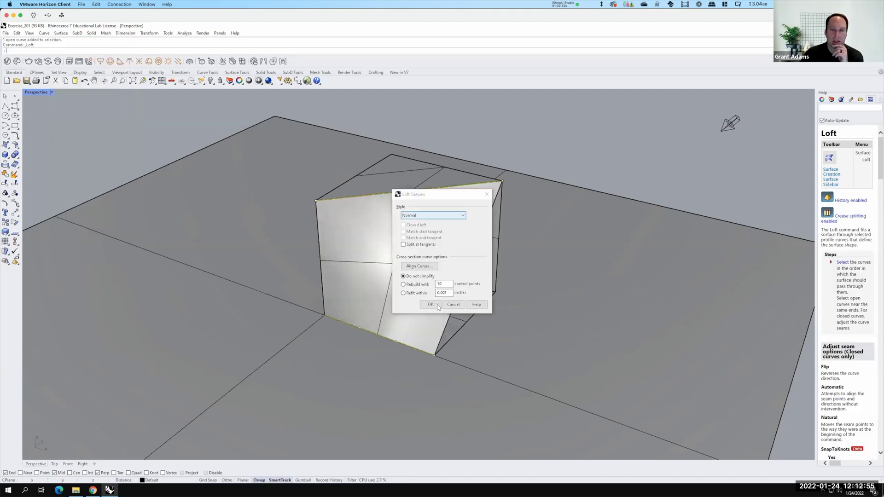
pyautogui.click(431, 306)
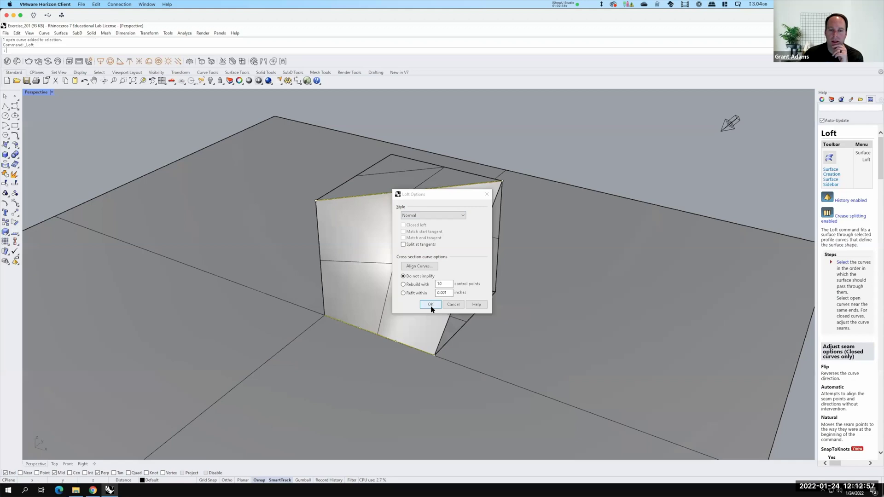
pyautogui.moveTo(550, 315); pyautogui.dragTo(432, 284, button='right')
pyautogui.moveTo(513, 301); pyautogui.dragTo(534, 298, button='right')
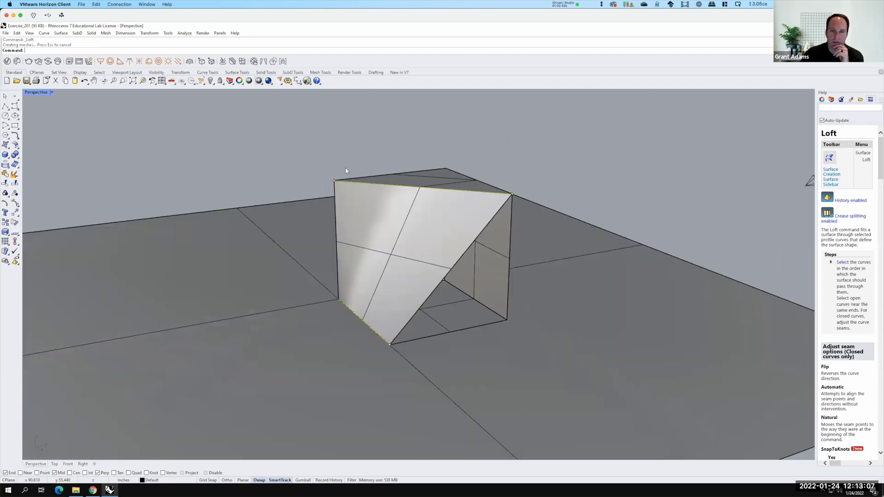
pyautogui.moveTo(423, 328); pyautogui.dragTo(455, 310, button='right')
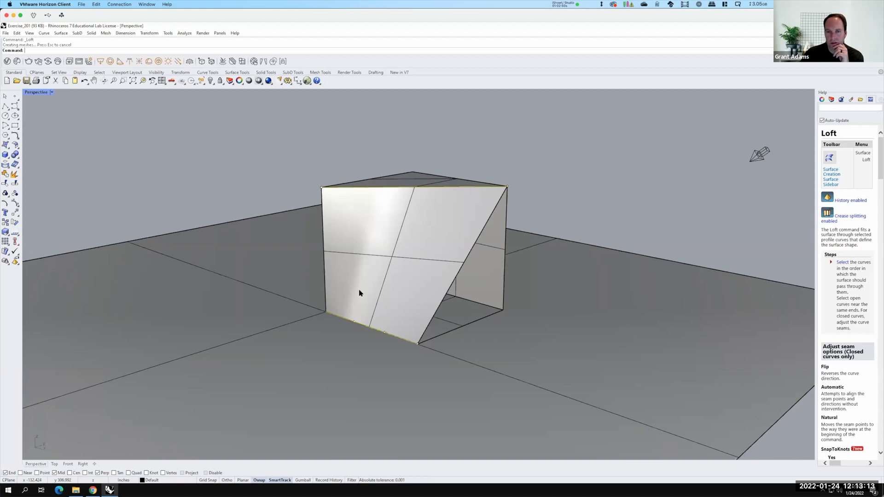
# Fill the open triangular side with a three-corner surface snapped to the box's corners
pyautogui.click(11, 145)
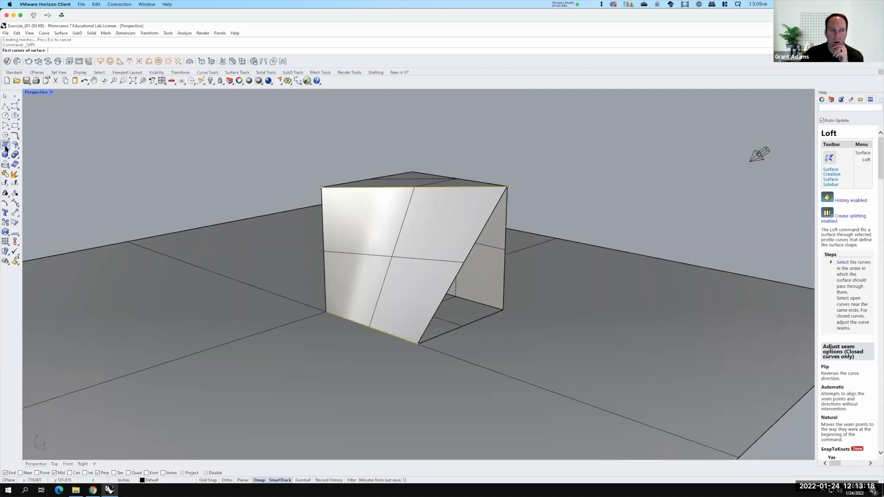
pyautogui.click(417, 344)
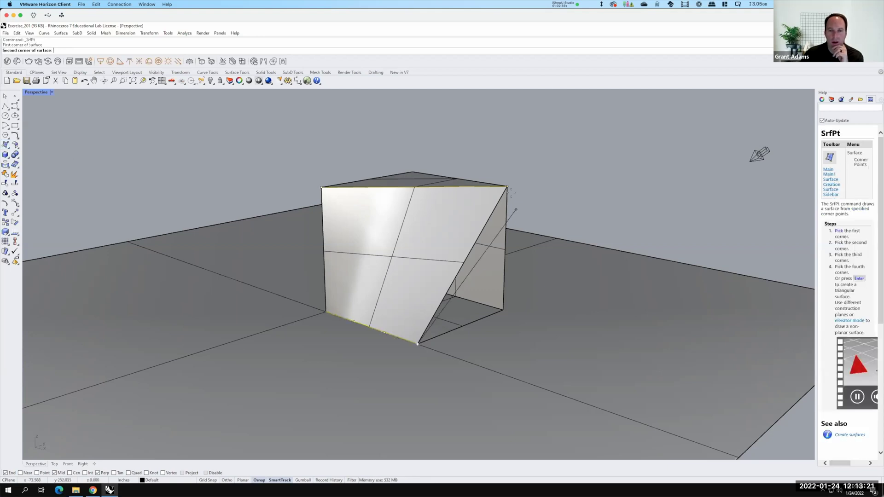
pyautogui.click(511, 307)
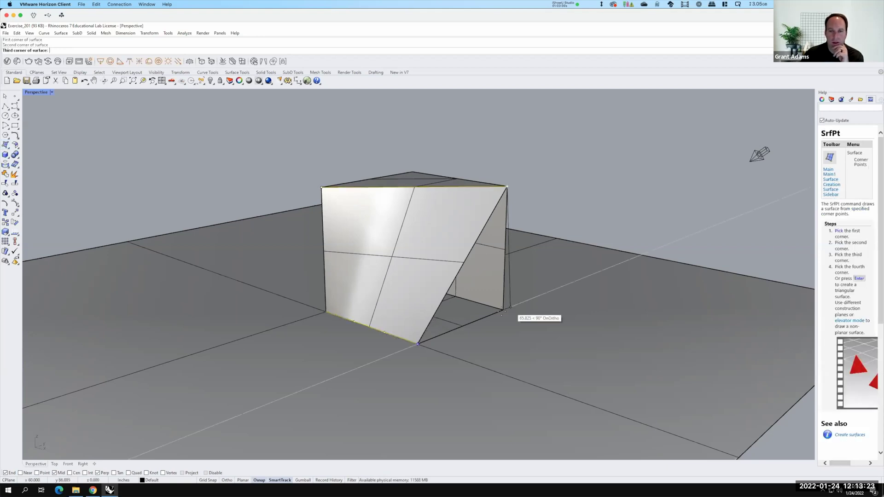
pyautogui.click(502, 311)
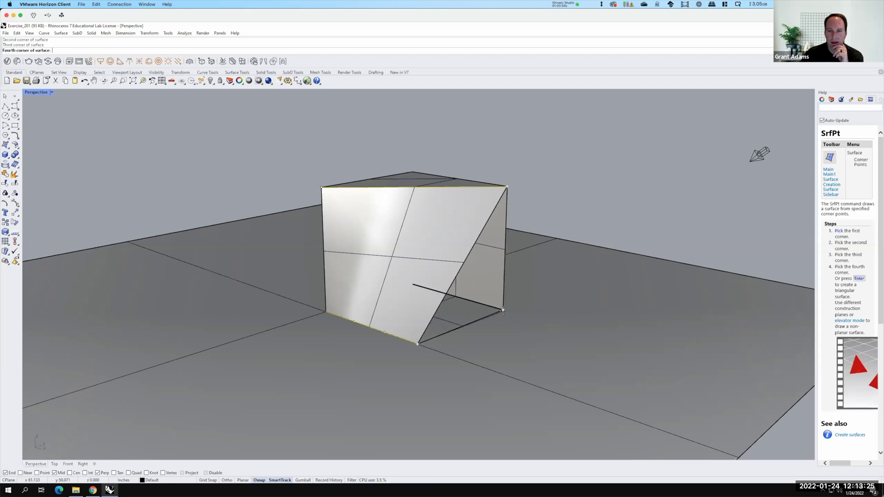
pyautogui.press('Return')
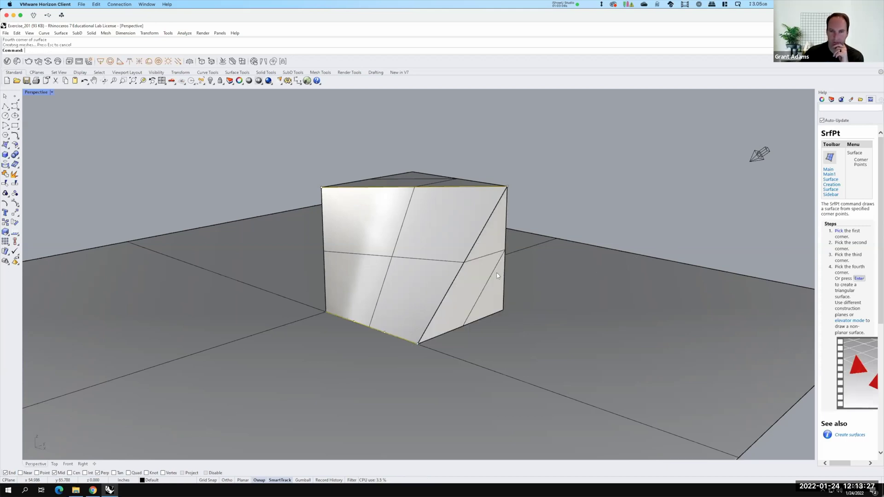
pyautogui.click(495, 287)
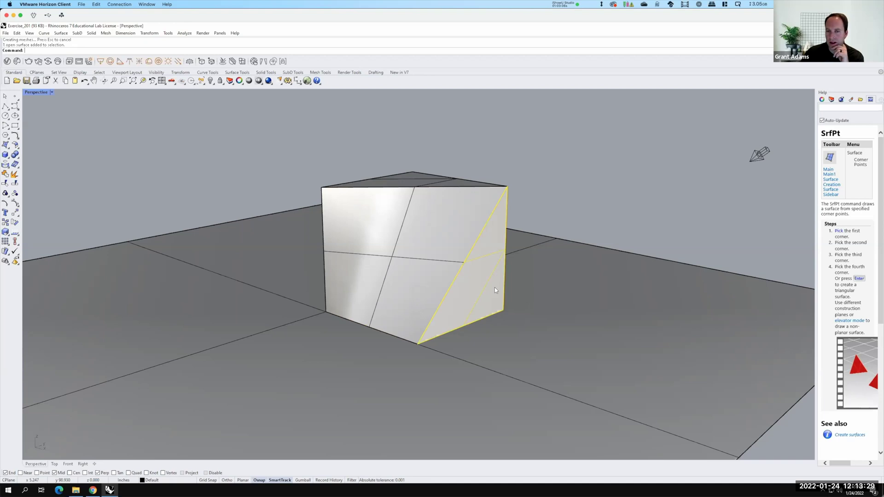
pyautogui.press('Escape')
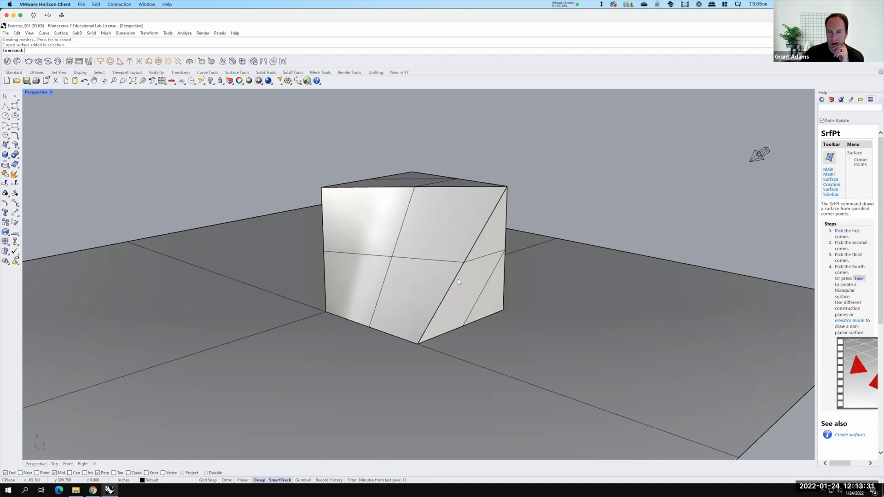
pyautogui.moveTo(350, 259); pyautogui.dragTo(129, 107, button='right')
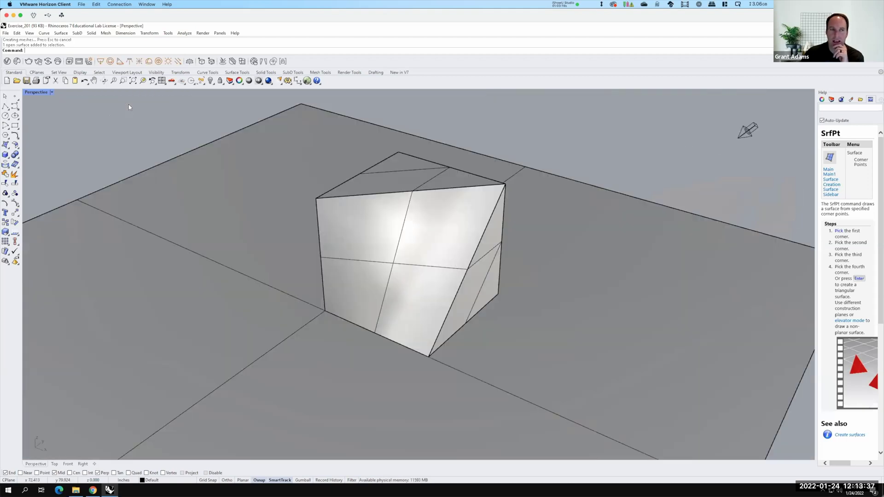
# Save the model as Exercise_201.3dm in a new S2022 folder under Ex201 - Basic Shapes
pyautogui.click(9, 34)
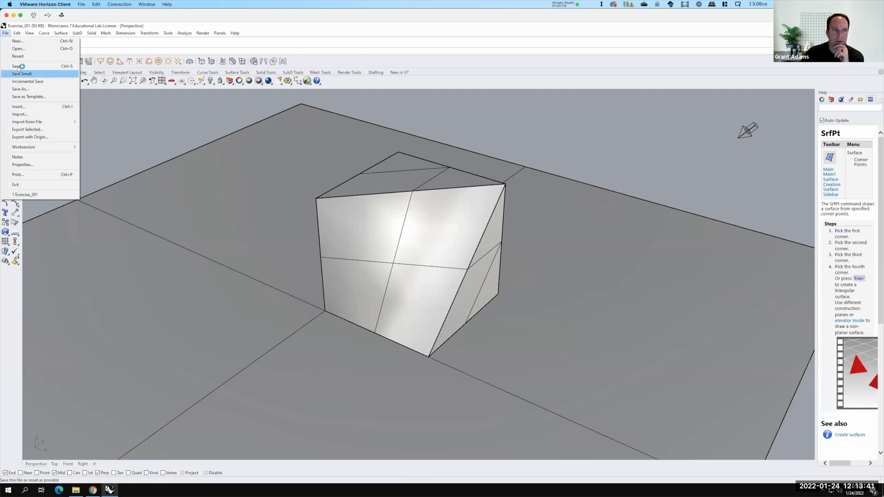
pyautogui.click(19, 67)
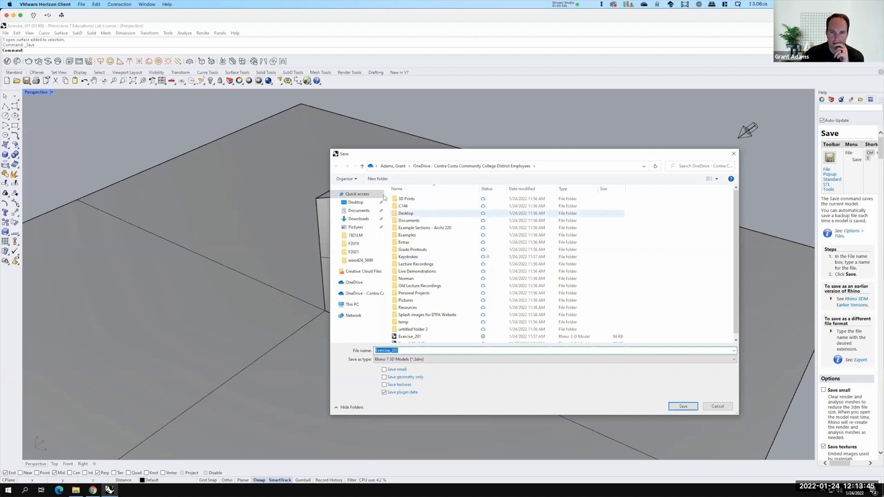
pyautogui.click(363, 293)
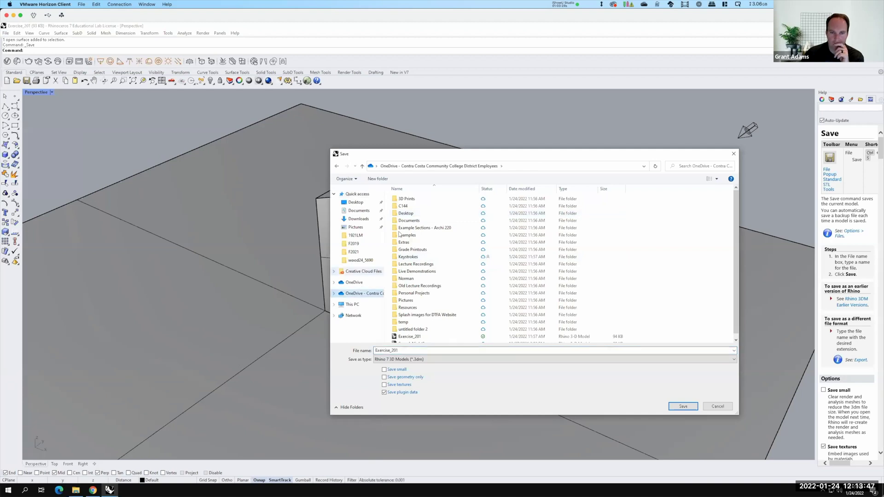
pyautogui.doubleClick(430, 273)
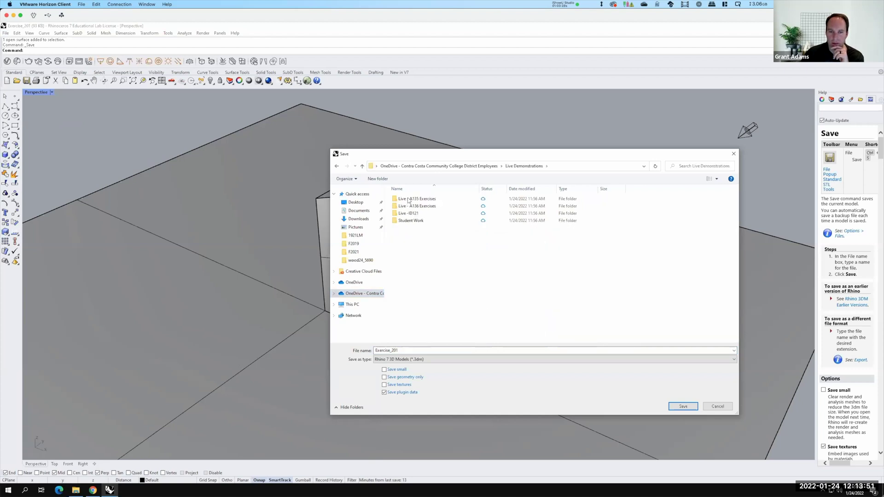
pyautogui.doubleClick(416, 206)
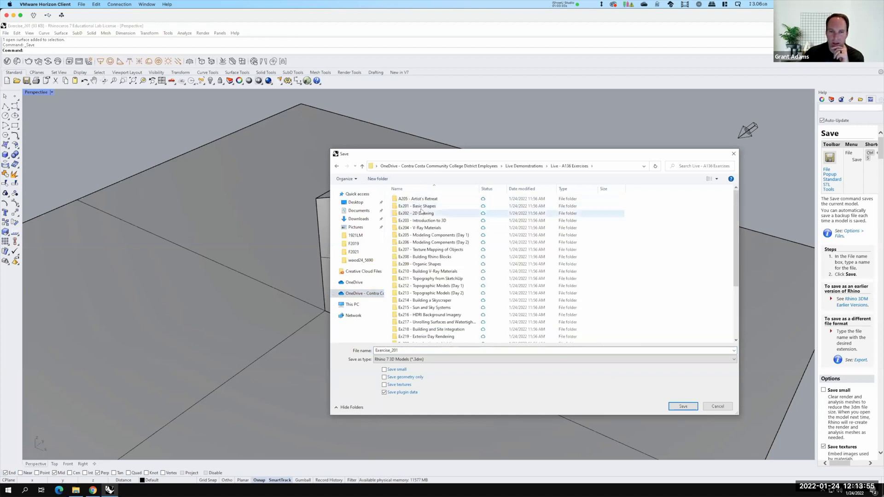
pyautogui.doubleClick(419, 206)
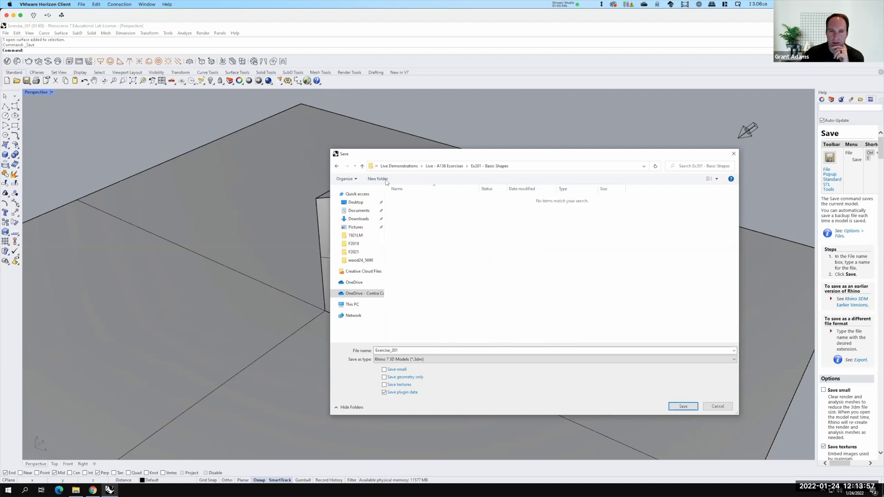
pyautogui.click(377, 179)
pyautogui.write('S2022')
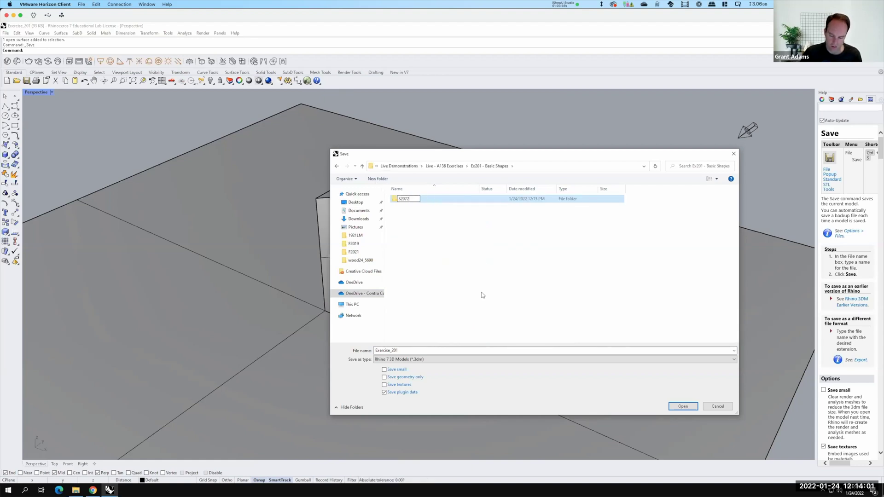
pyautogui.press('Return')
pyautogui.doubleClick(396, 203)
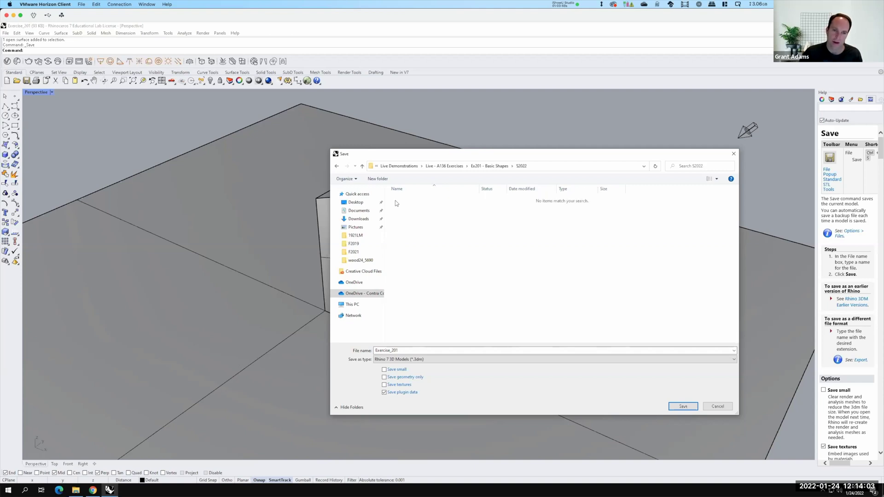
pyautogui.click(684, 406)
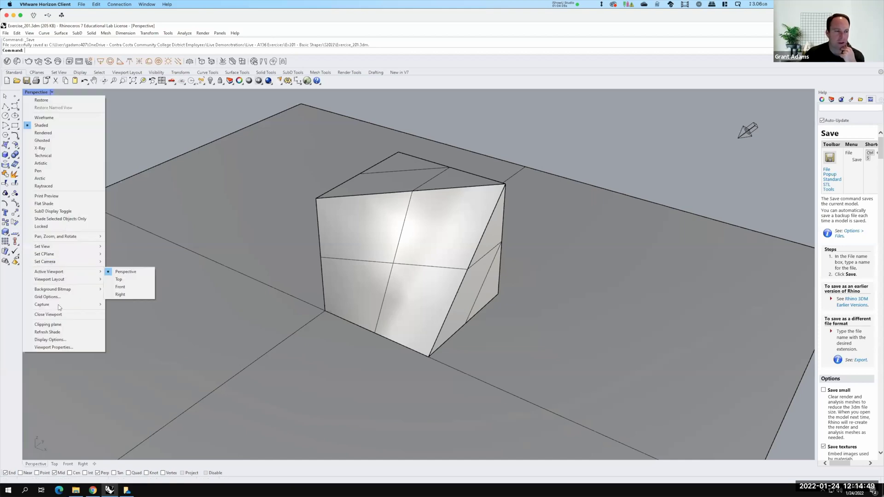
# Capture the Perspective viewport to a JPEG file in Ex201 - Basic Shapes\S2022
pyautogui.moveTo(92, 304)
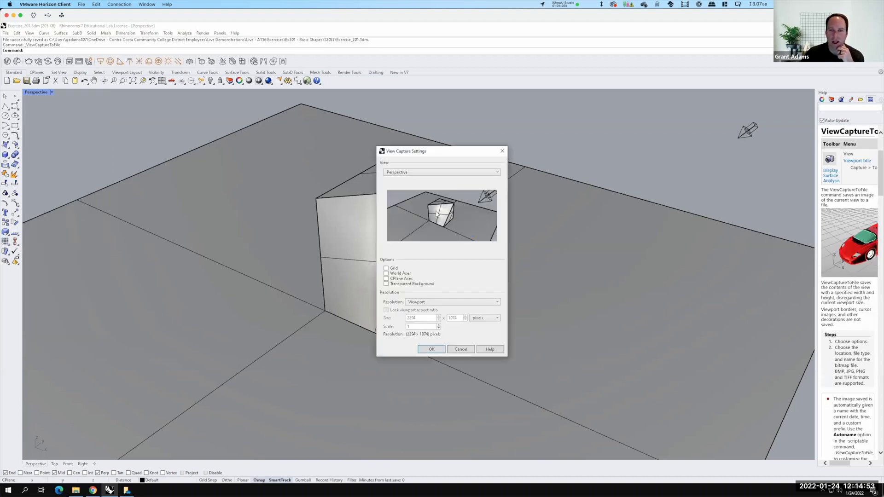
pyautogui.click(432, 349)
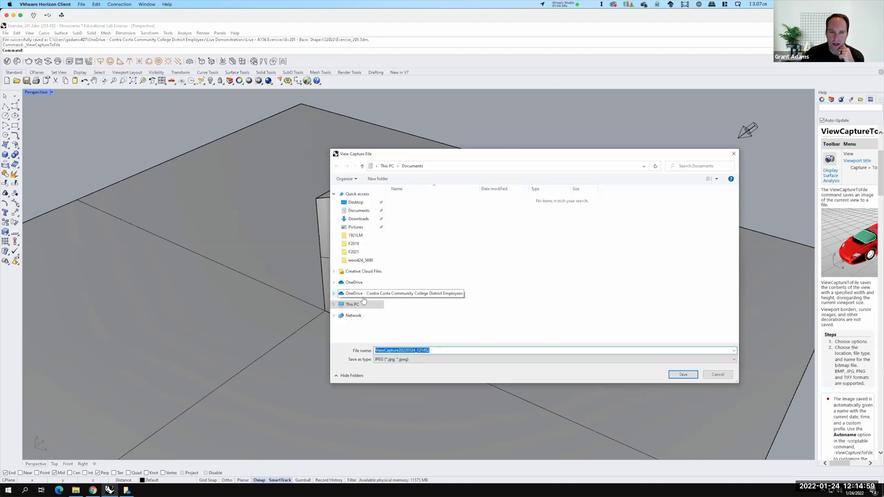
pyautogui.click(363, 294)
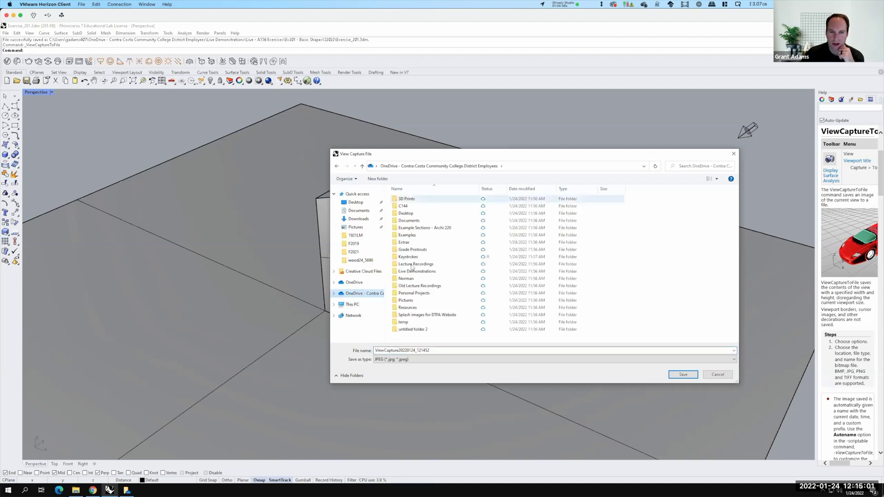
pyautogui.doubleClick(412, 271)
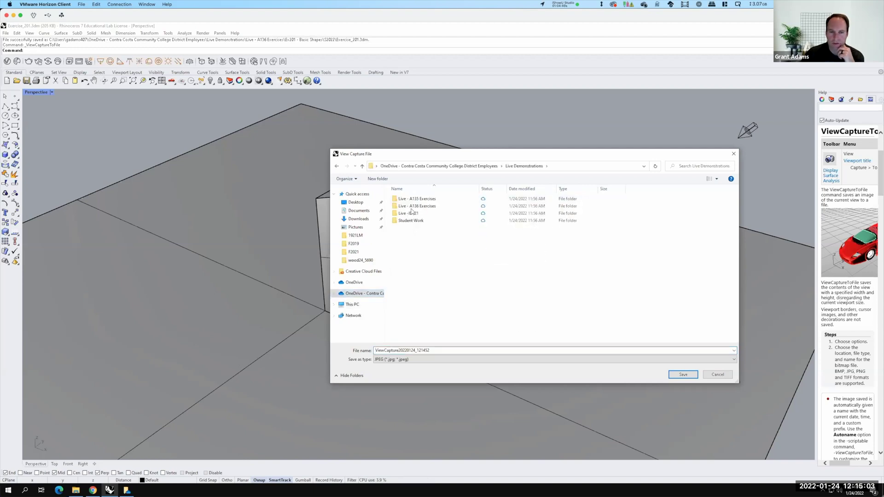
pyautogui.doubleClick(413, 207)
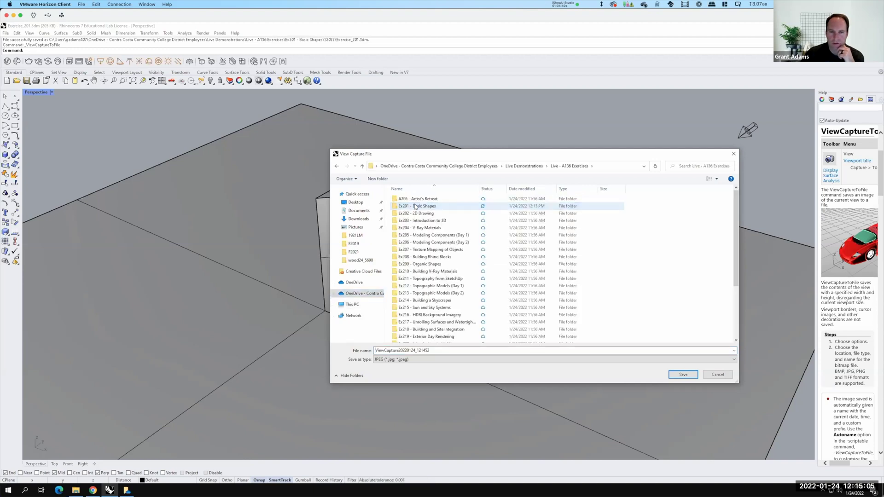
pyautogui.doubleClick(415, 207)
pyautogui.doubleClick(416, 199)
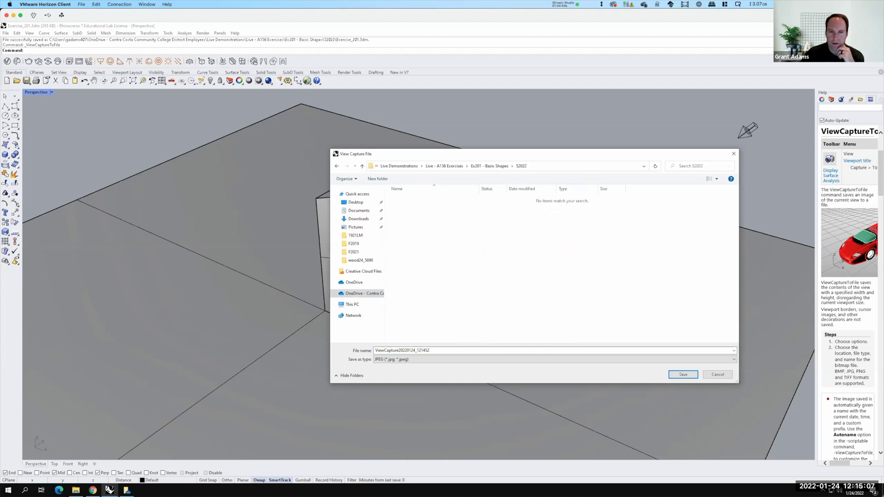
pyautogui.click(682, 375)
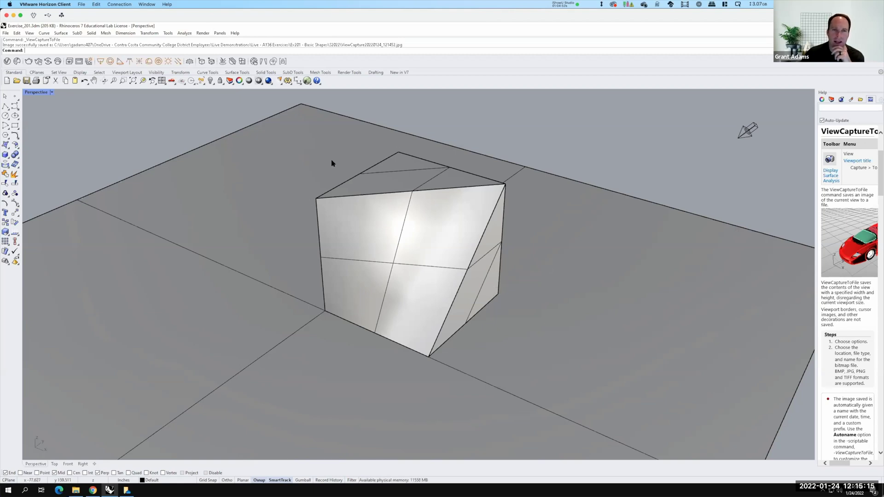
# Set V-Ray for Rhino as the current renderer and confirm it is checked
pyautogui.click(204, 35)
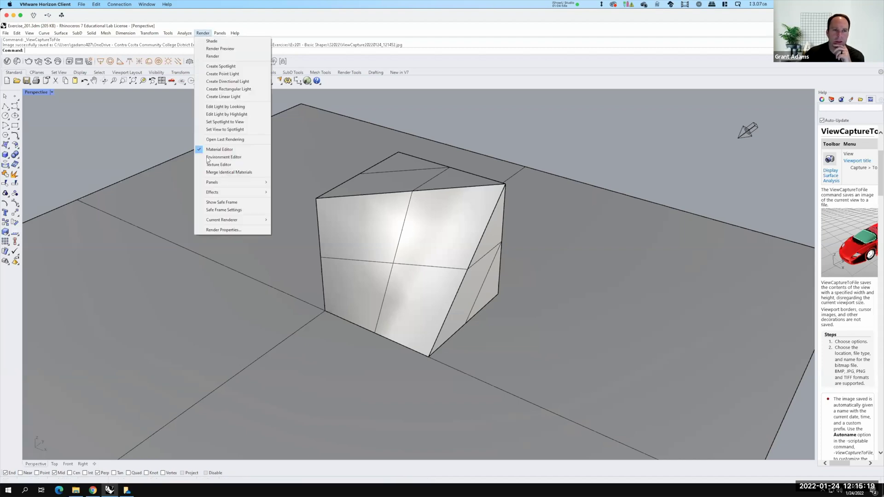
pyautogui.moveTo(256, 220)
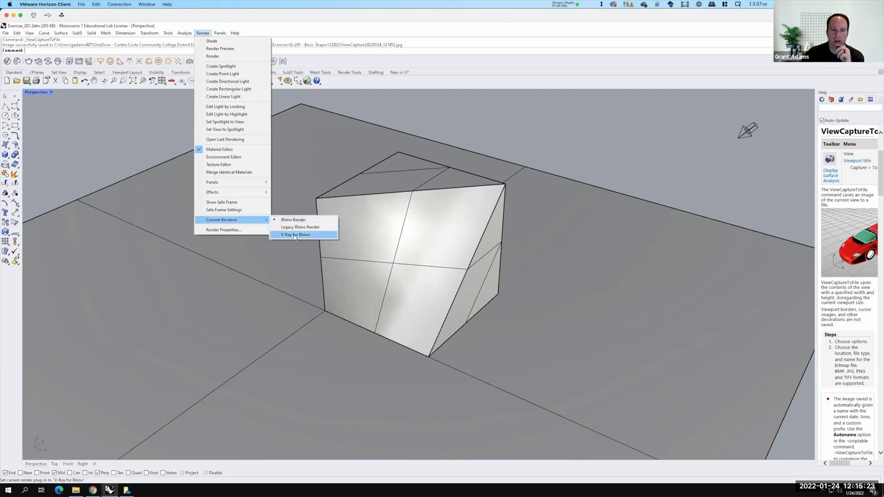
pyautogui.click(295, 236)
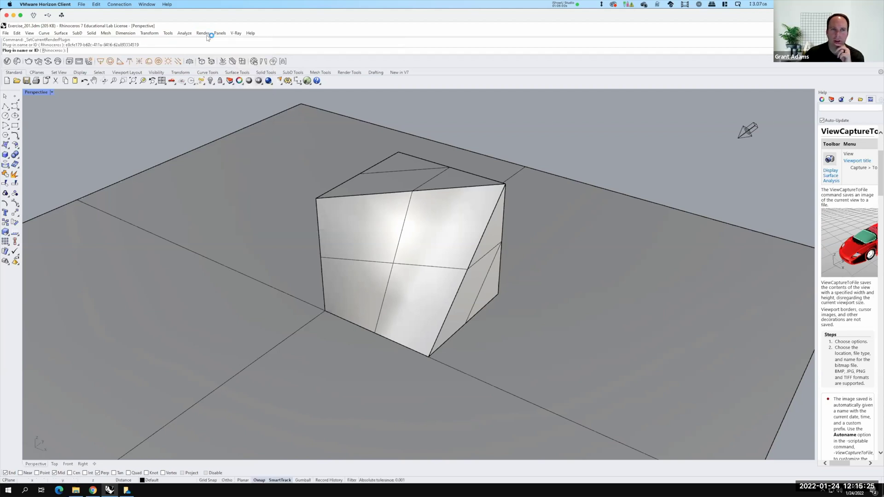
pyautogui.click(203, 33)
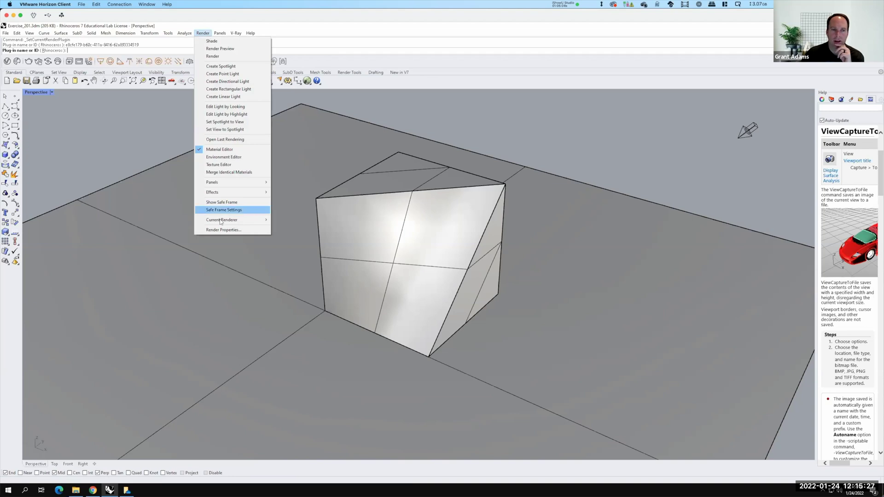
pyautogui.moveTo(257, 220)
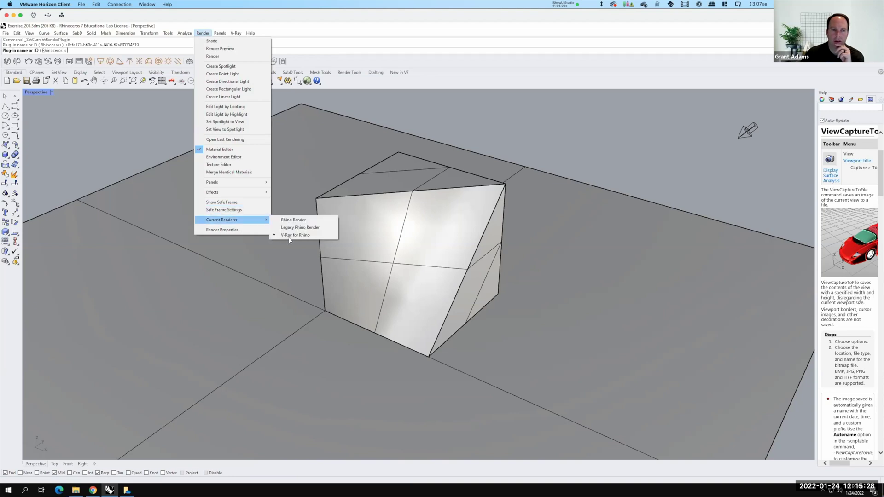
pyautogui.click(133, 121)
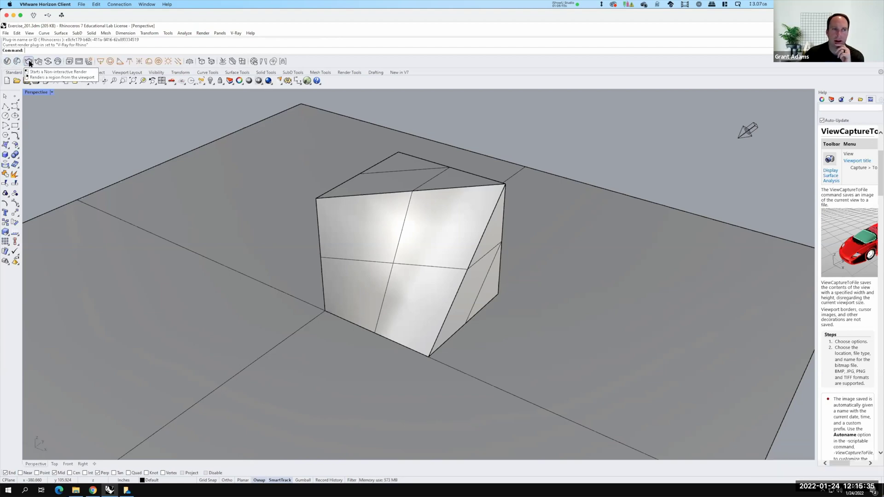
pyautogui.click(28, 62)
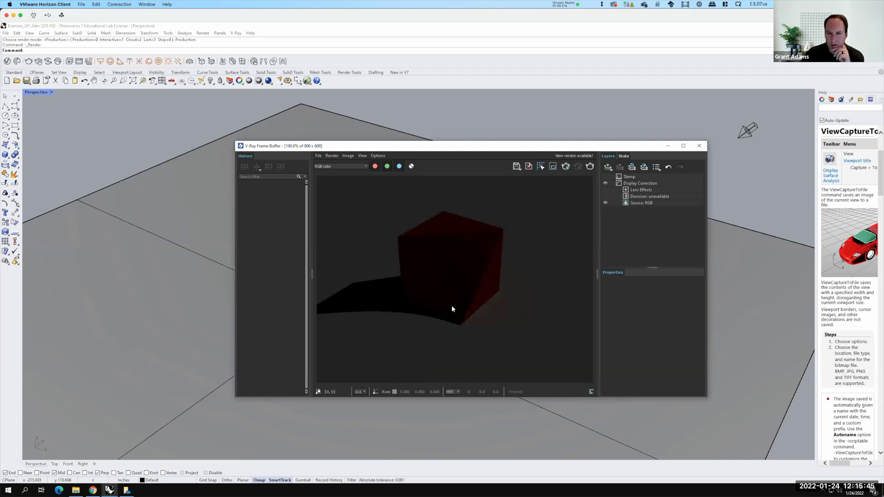
pyautogui.click(700, 147)
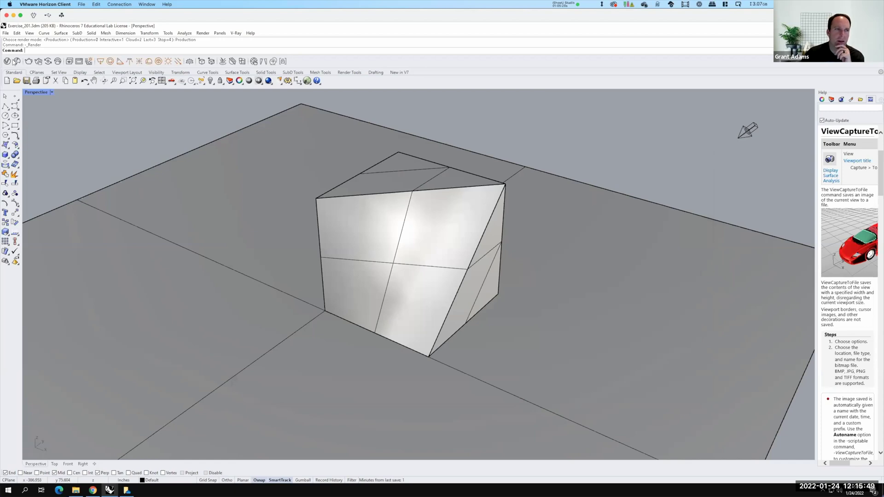
# Revert the V-Ray Asset Editor's render settings to defaults (Medium quality, Progressive on)
pyautogui.click(8, 62)
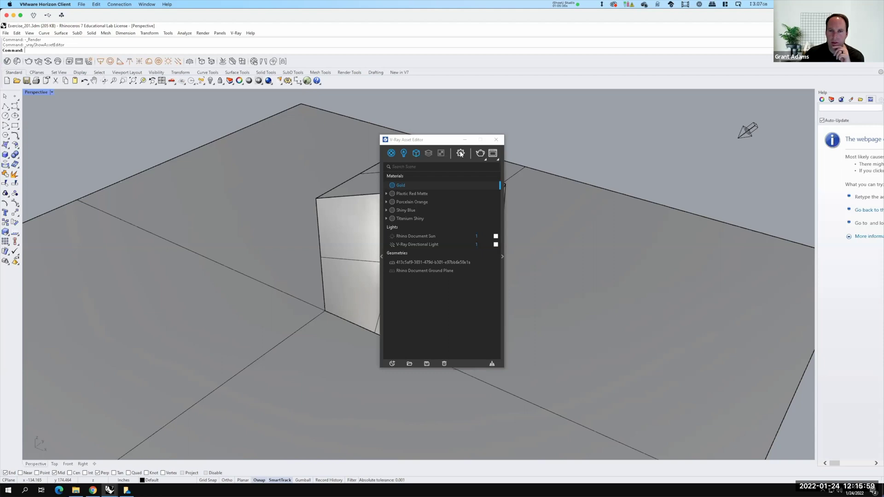
pyautogui.click(460, 153)
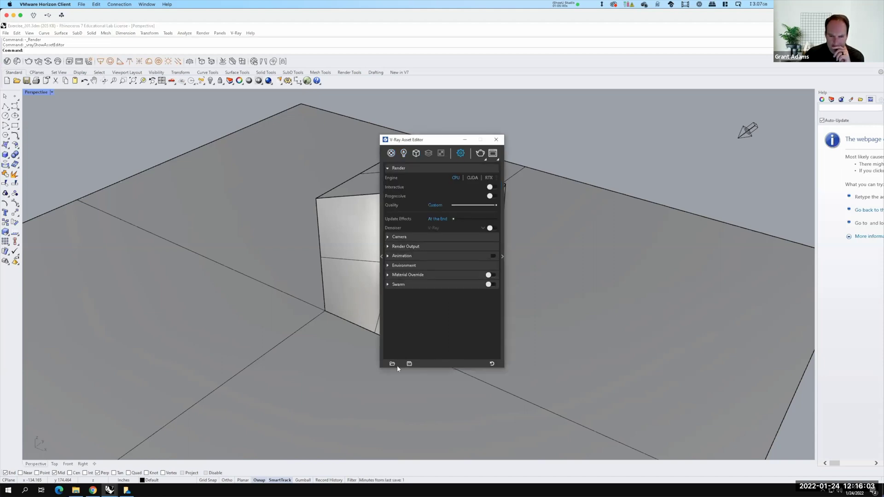
pyautogui.click(492, 364)
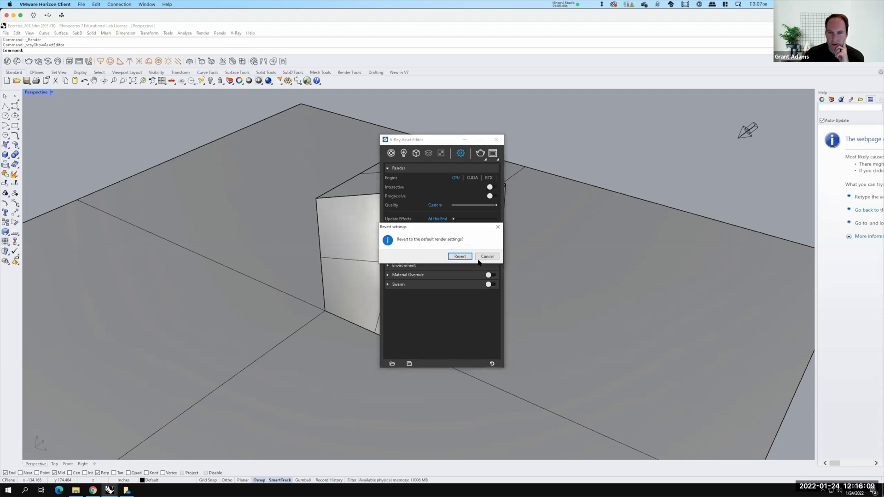
pyautogui.click(466, 257)
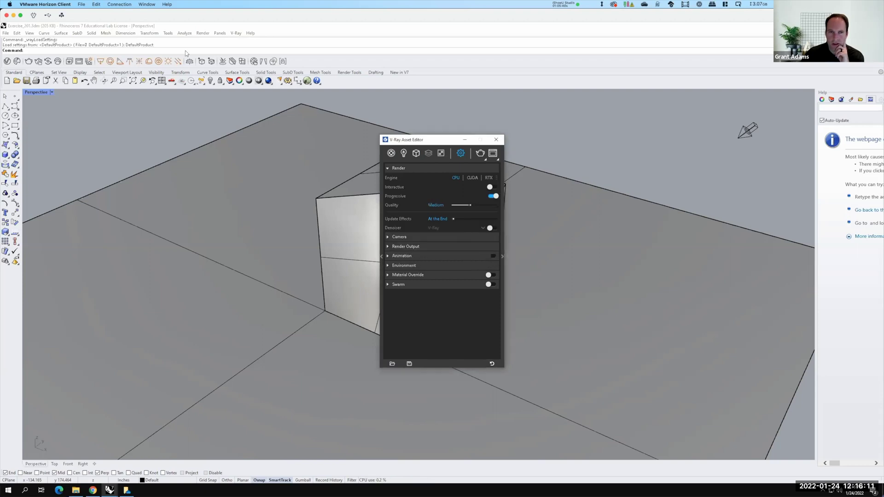
# Render the box in V-Ray and save the image as JPEG 'Render-Exercise 201' in S2022
pyautogui.click(29, 61)
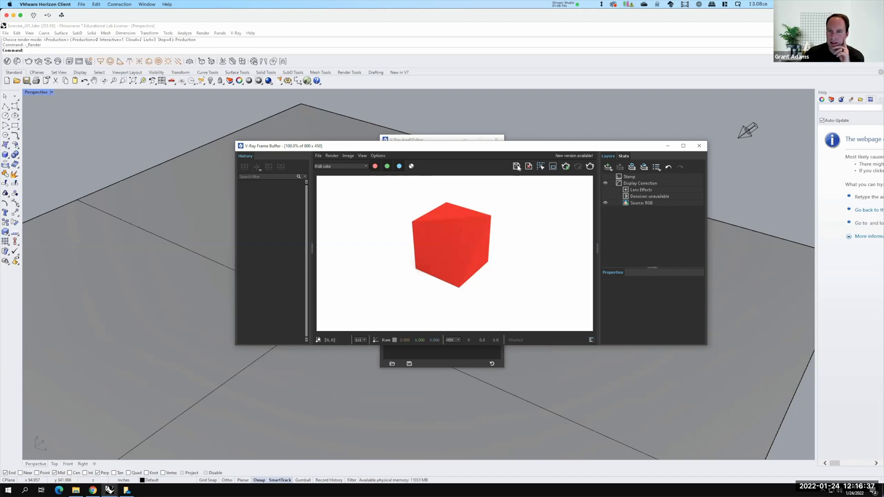
pyautogui.click(516, 167)
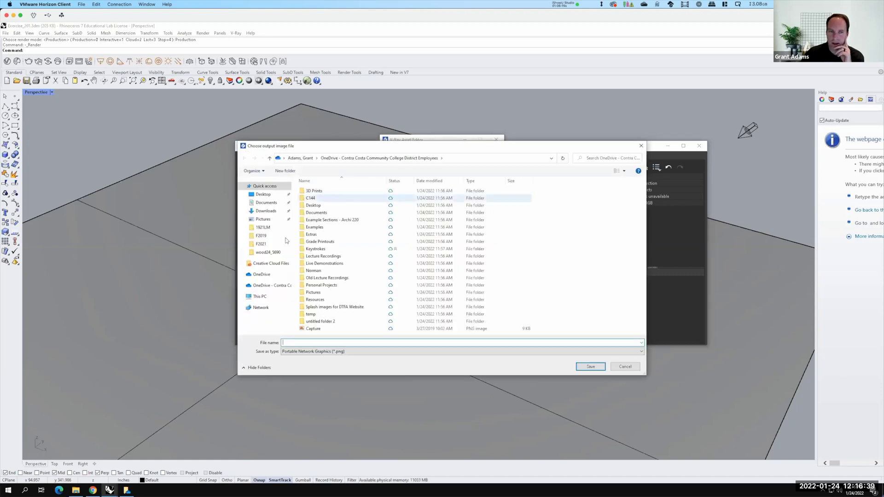
pyautogui.click(267, 289)
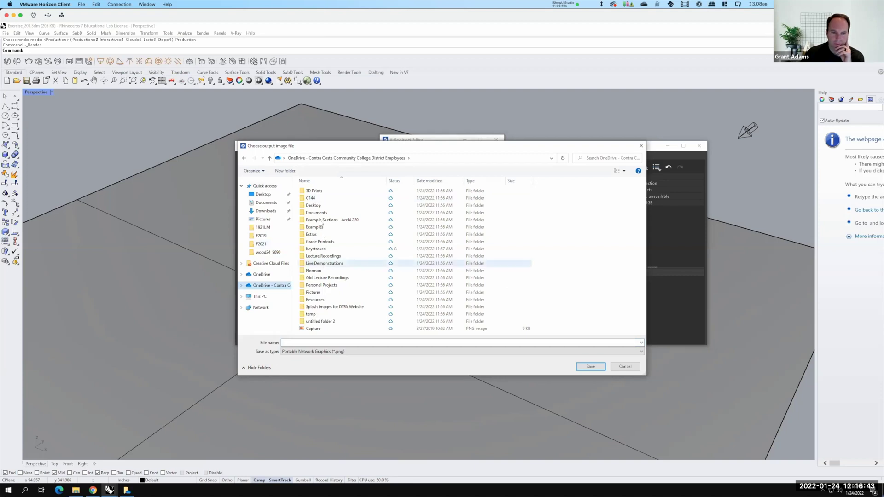
pyautogui.doubleClick(330, 197)
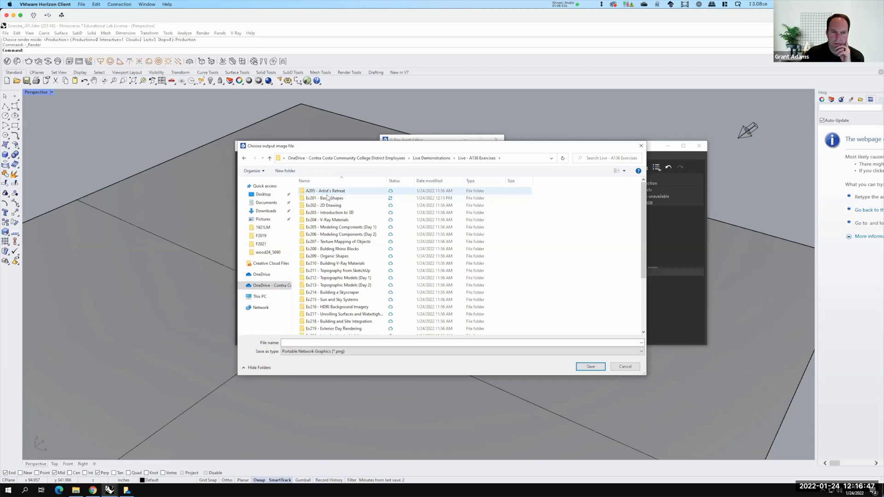
pyautogui.doubleClick(330, 198)
pyautogui.click(323, 341)
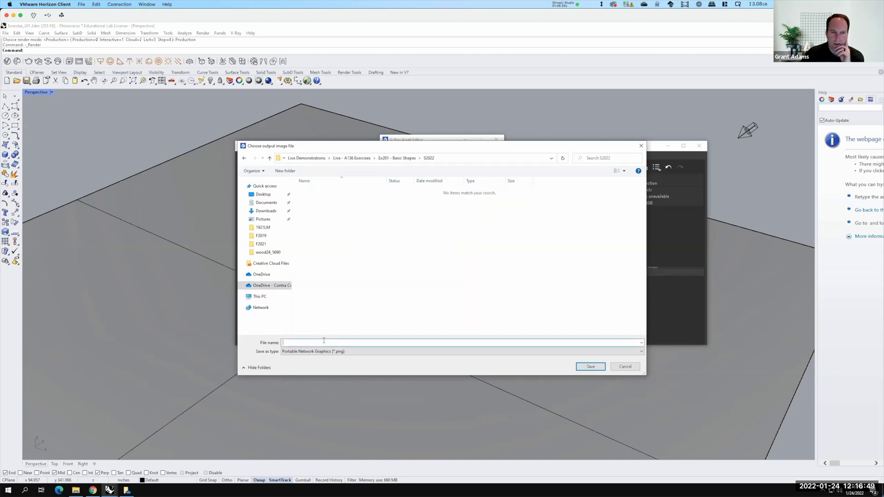
pyautogui.write('Re')
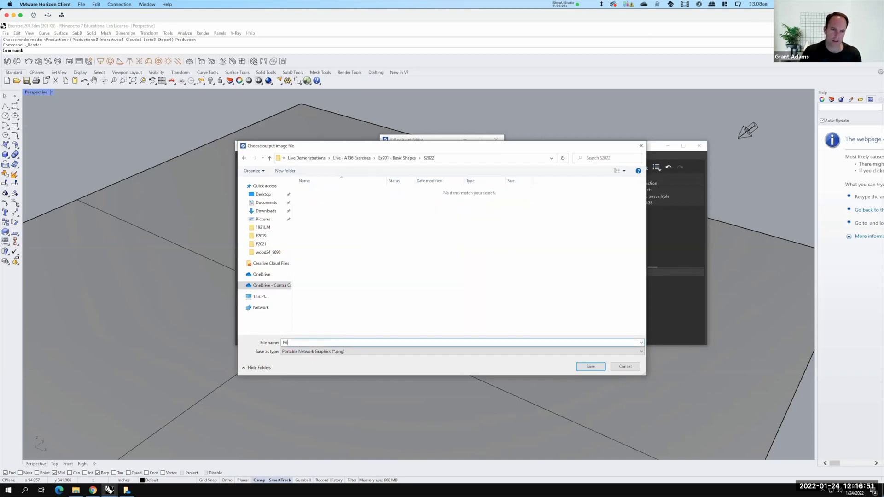
pyautogui.write('nder-Exercise 201')
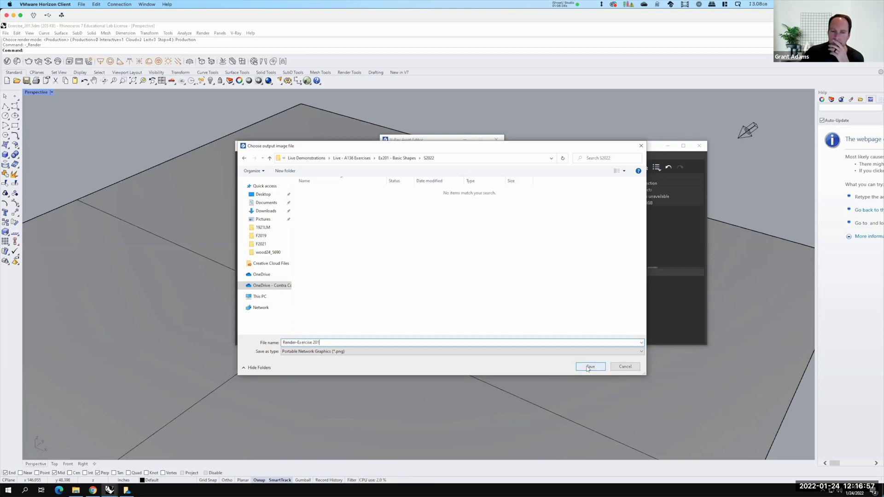
pyautogui.click(582, 352)
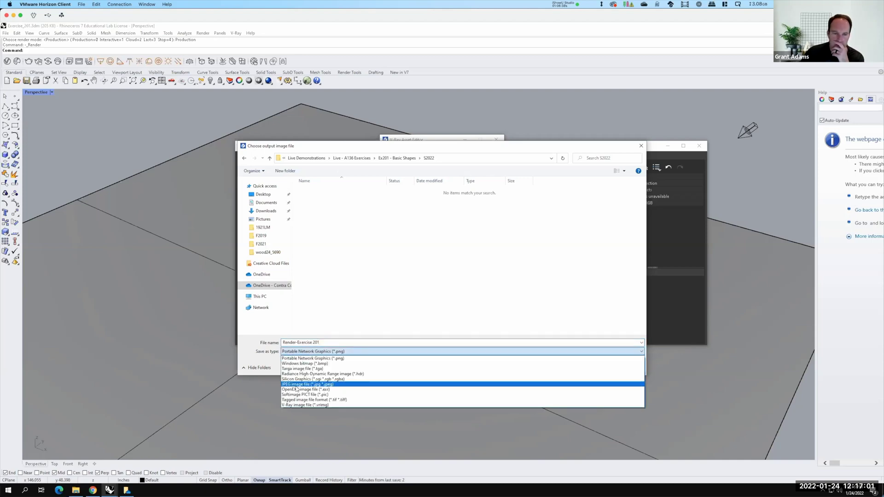
pyautogui.click(540, 384)
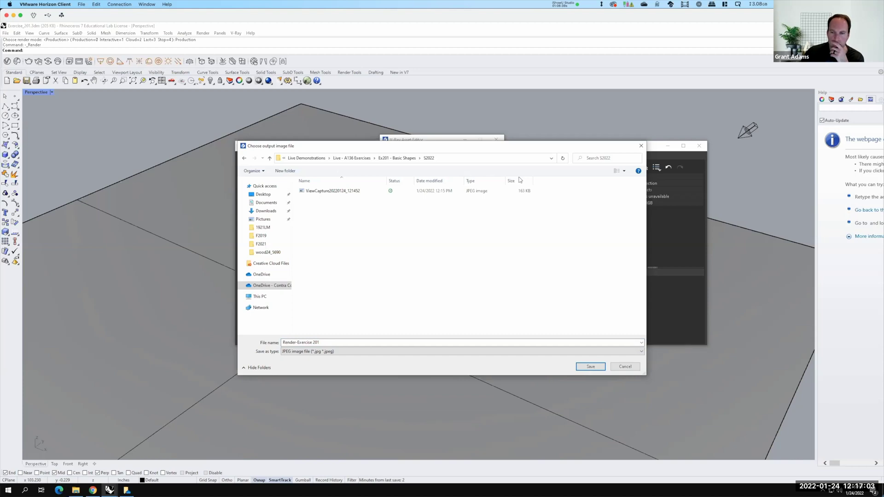
pyautogui.click(590, 367)
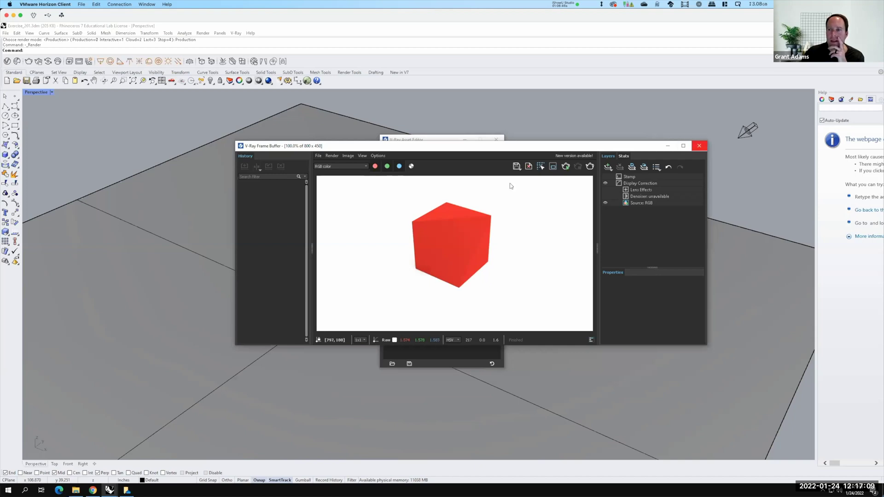
# Close the Frame Buffer and reopen the V-Ray Asset Editor with the Materials library panel expanded
pyautogui.click(701, 146)
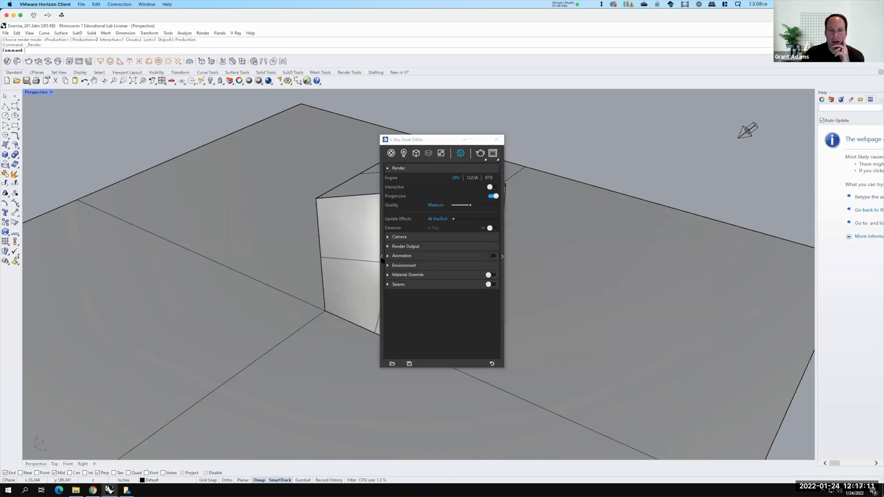
pyautogui.click(382, 260)
pyautogui.click(382, 259)
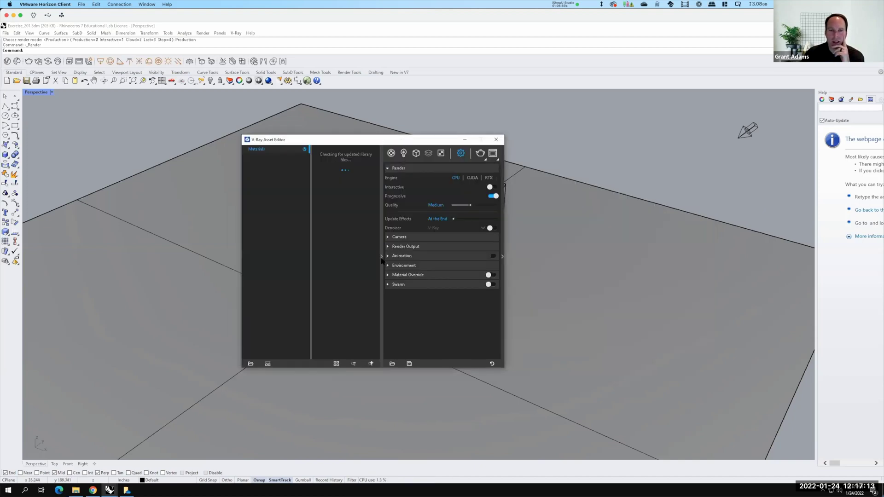
pyautogui.click(381, 256)
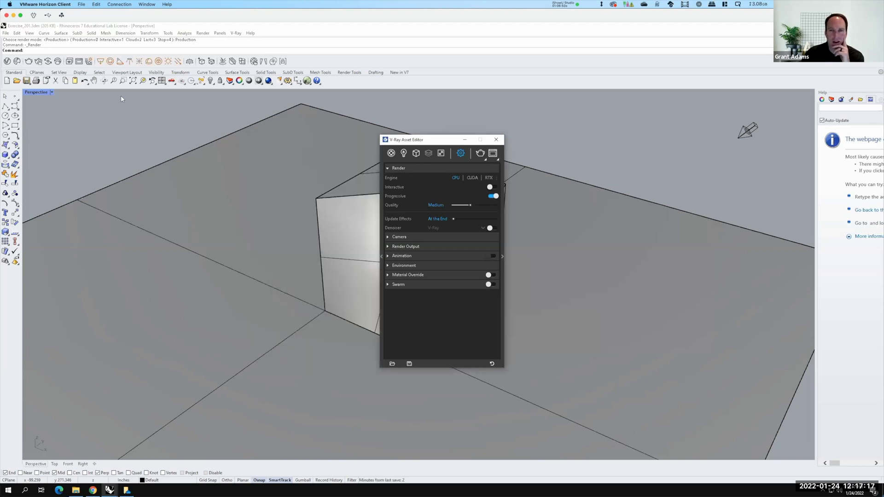
pyautogui.click(496, 139)
pyautogui.click(160, 82)
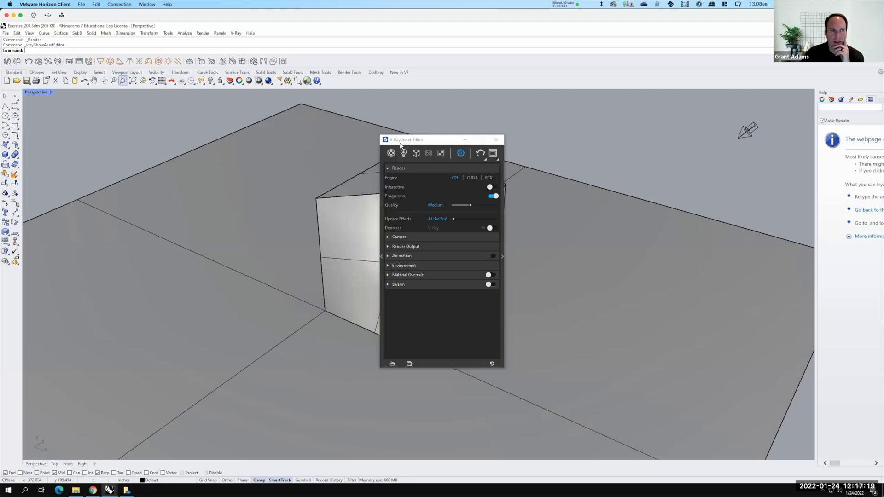
pyautogui.click(381, 256)
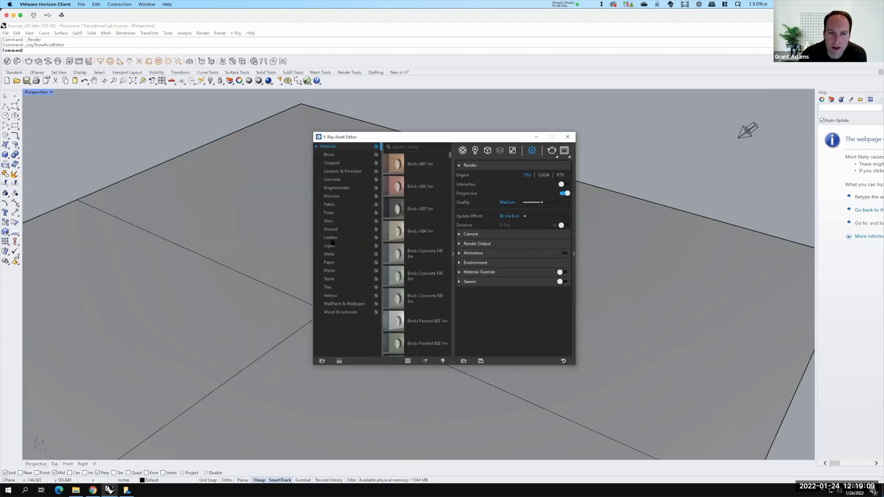
# Apply the Metal library's Aluminum Anodized Bronze material to the whole faceted box
pyautogui.click(330, 254)
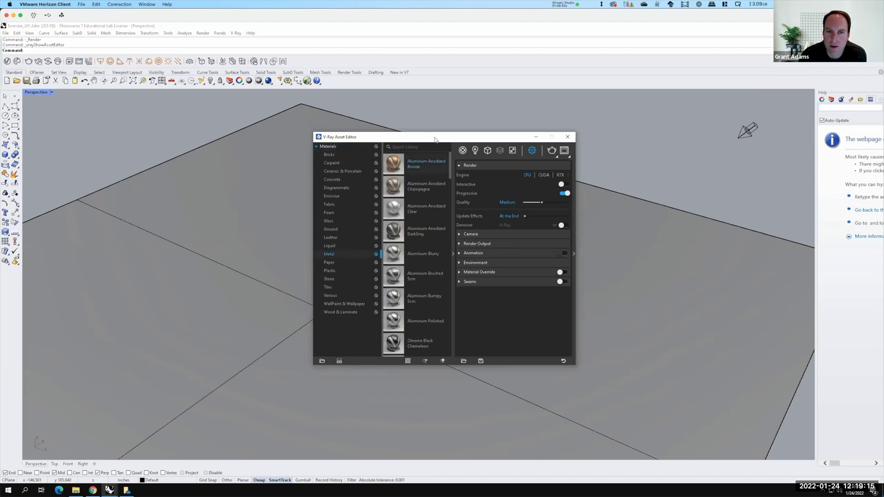
pyautogui.moveTo(435, 139); pyautogui.dragTo(622, 141)
pyautogui.moveTo(166, 118); pyautogui.dragTo(548, 404)
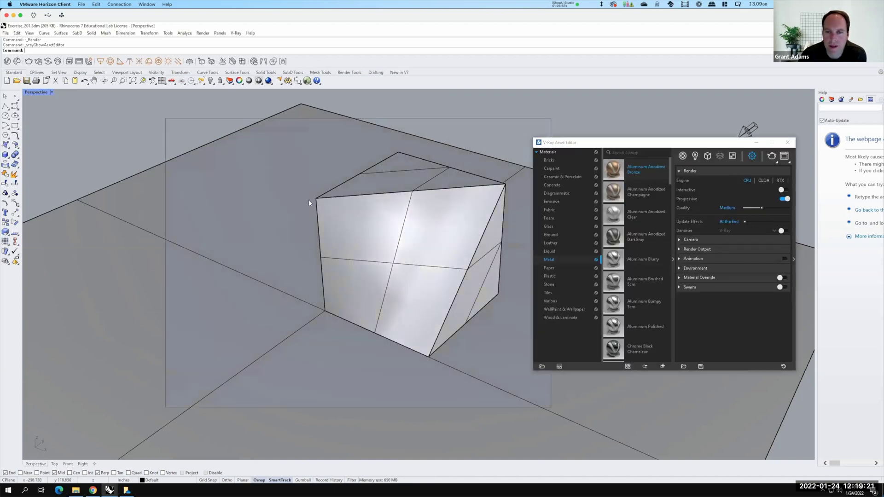
pyautogui.rightClick(613, 169)
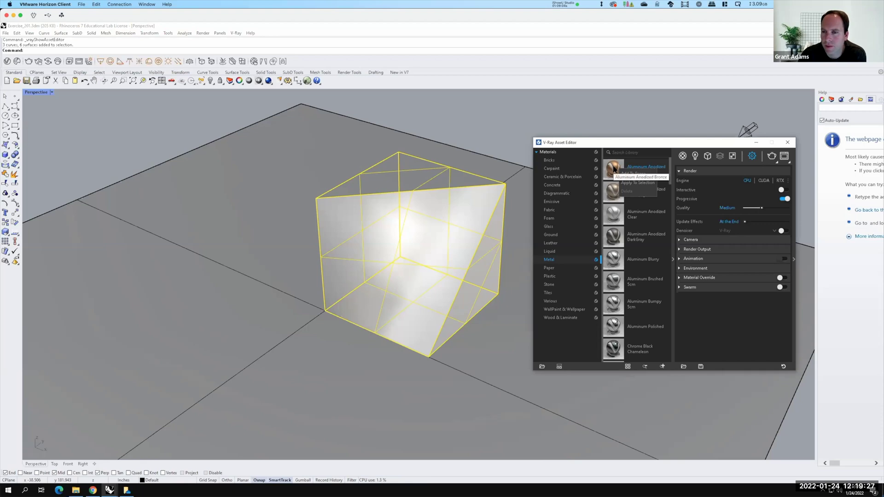
pyautogui.click(637, 182)
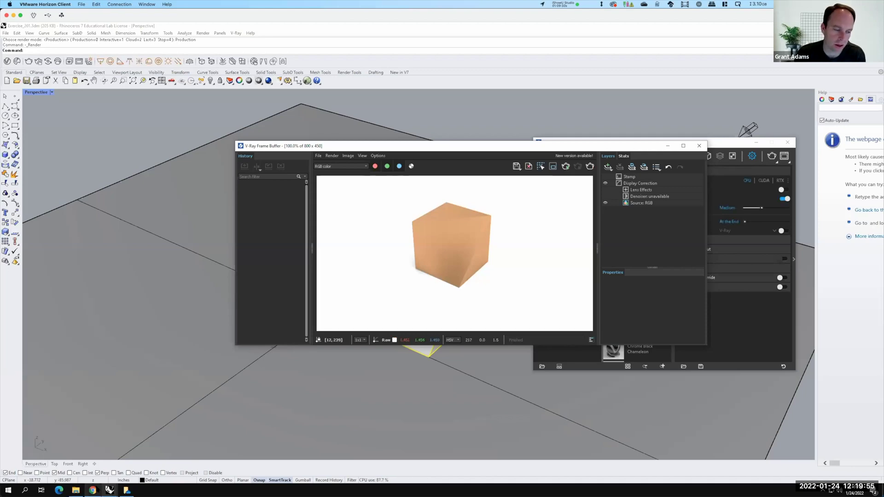
# Maximize the browser showing the Rhino 5.2 [Simple Shapes] tutorial page and reveal the + New menu
pyautogui.click(92, 490)
pyautogui.scroll(1, 322, 237)
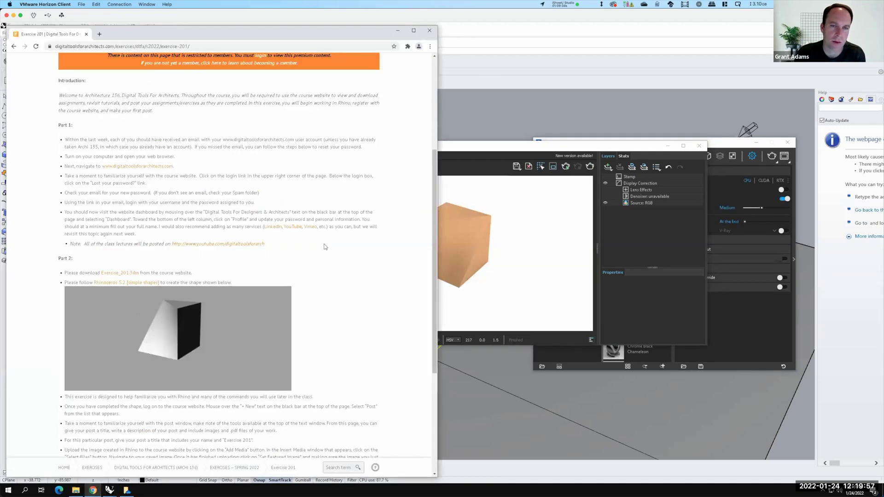
pyautogui.scroll(4, 328, 241)
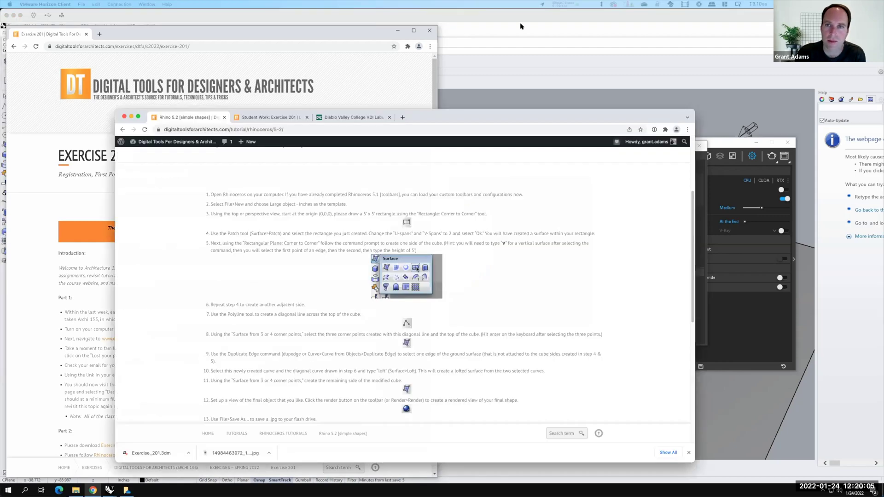
pyautogui.hotkey('ctrl', 'alt', 'Return')
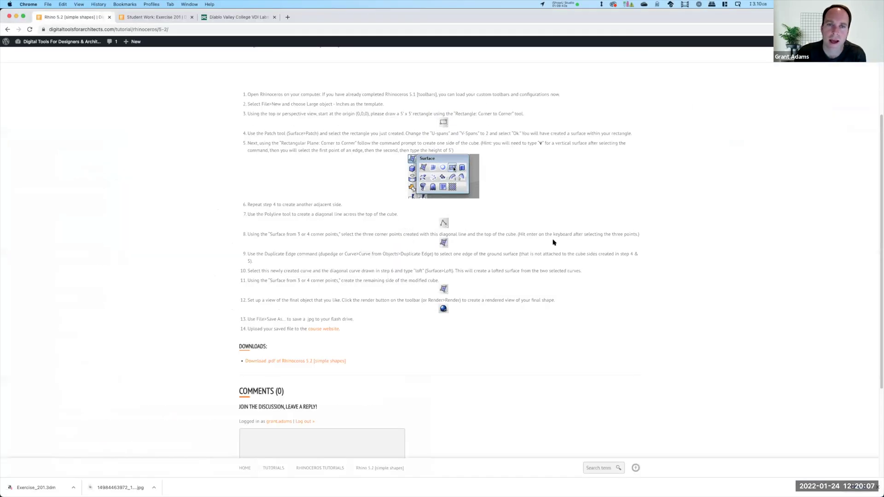
pyautogui.scroll(5, 366, 257)
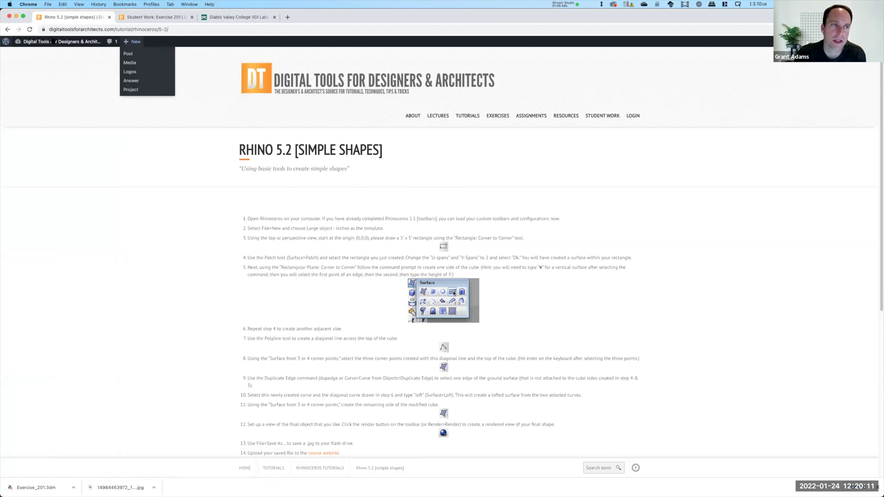
pyautogui.moveTo(141, 43)
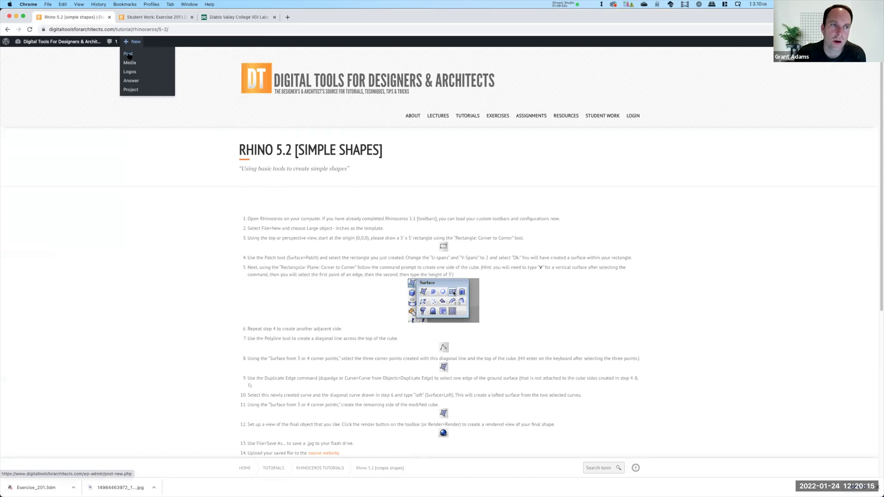
# Start a new post titled 'Exercise 201', correcting the misspelled 'Exercies'
pyautogui.click(129, 55)
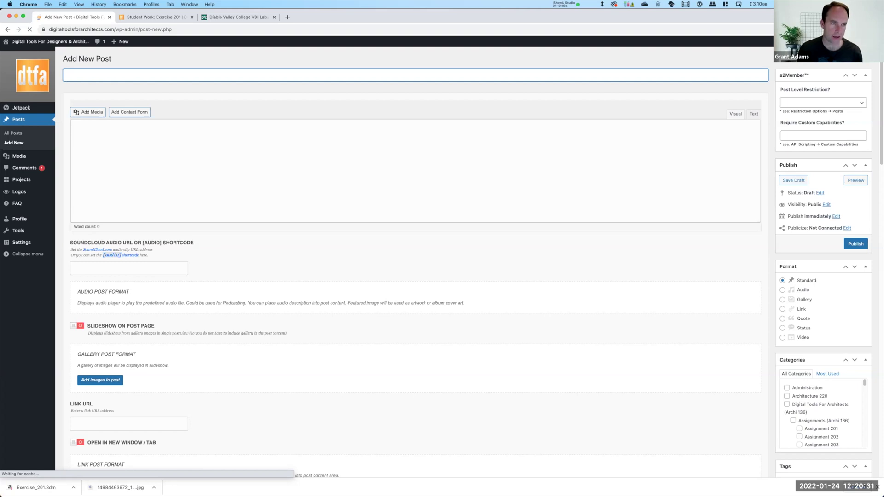
pyautogui.write('Ex')
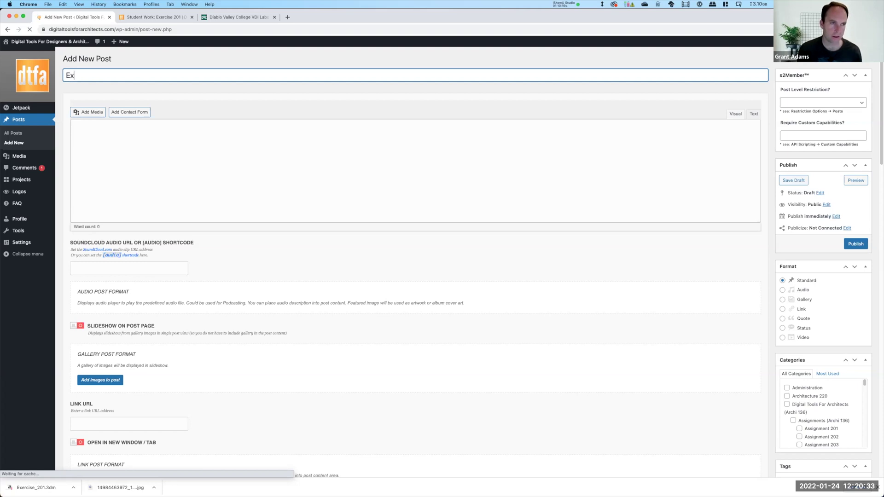
pyautogui.write('e')
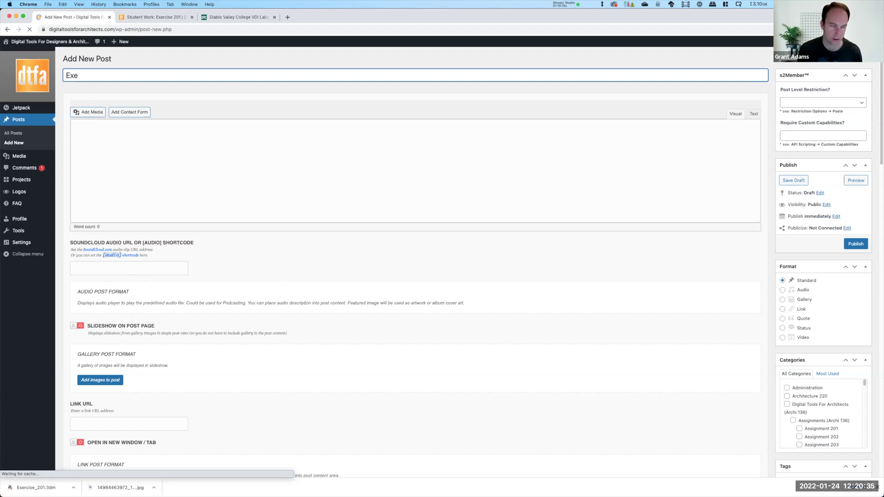
pyautogui.write('rcies 201')
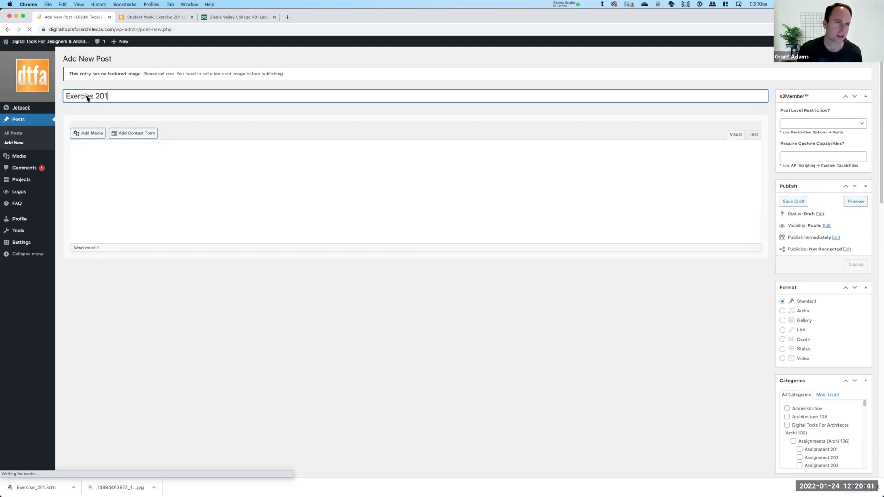
pyautogui.doubleClick(87, 96)
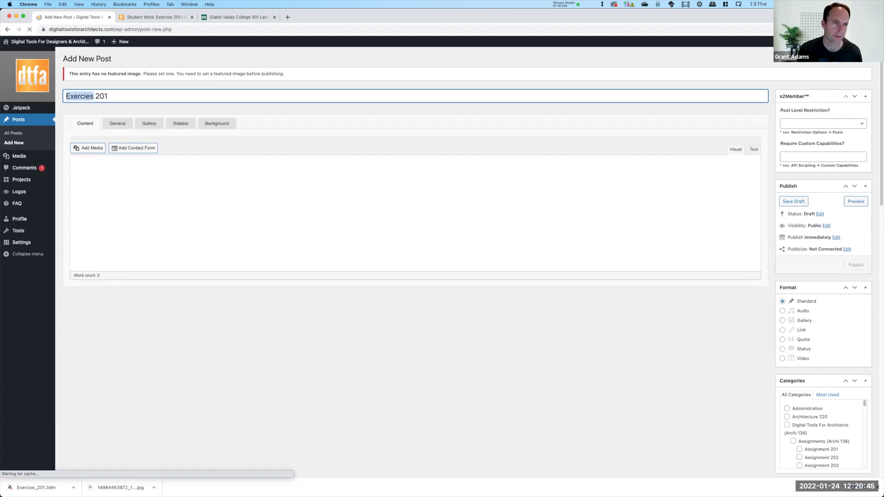
pyautogui.write('Exercise')
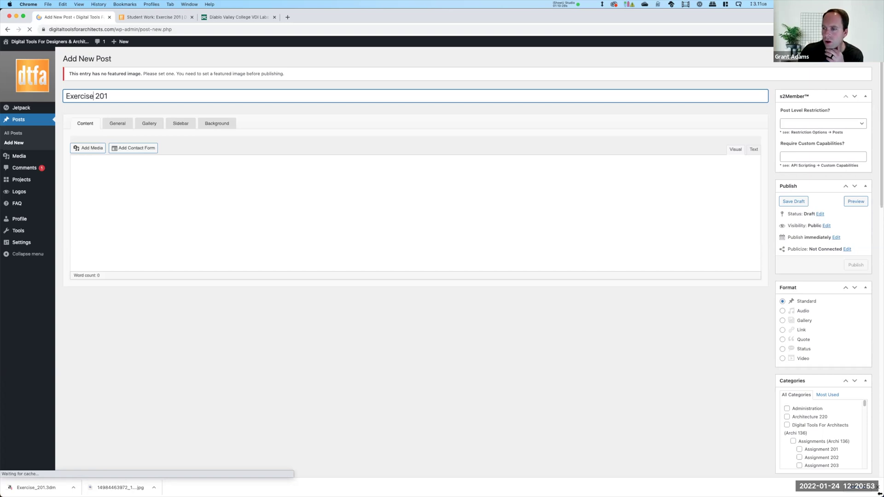
pyautogui.scroll(-15, 829, 322)
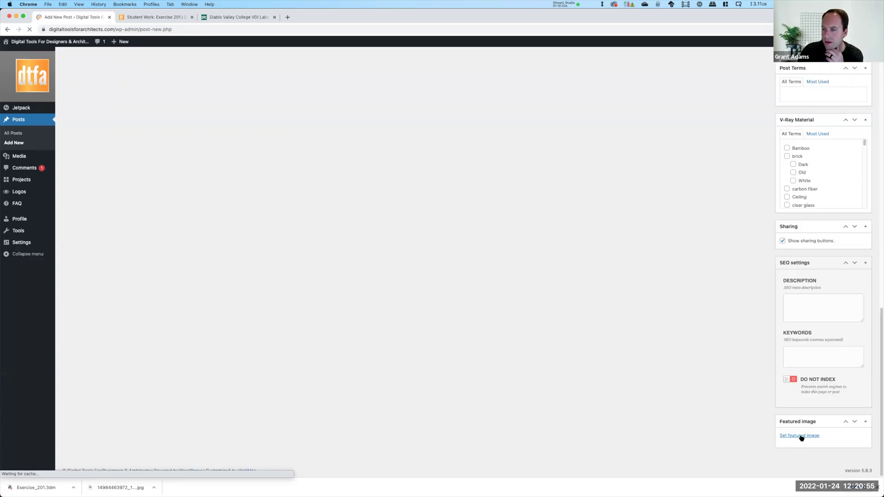
# From the featured-image uploader, browse OneDrive to Live - A136 Exercises/Ex201 - Basic Shapes/S2022
pyautogui.click(801, 436)
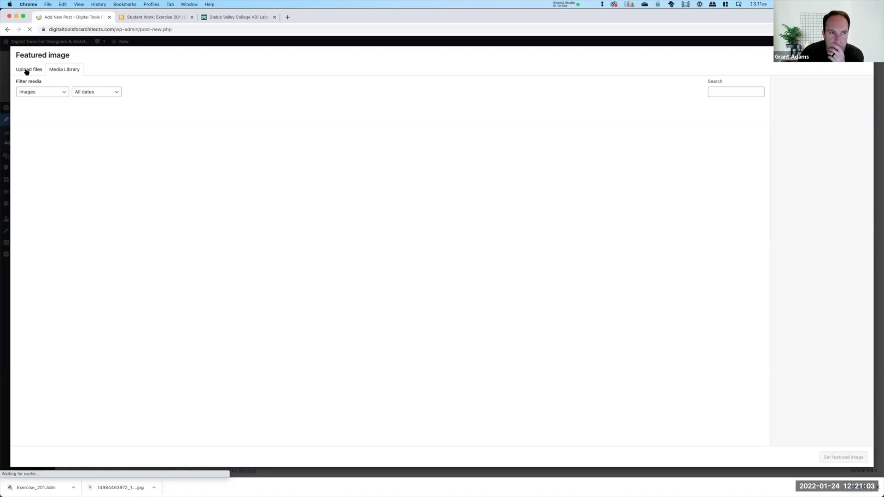
pyautogui.click(26, 70)
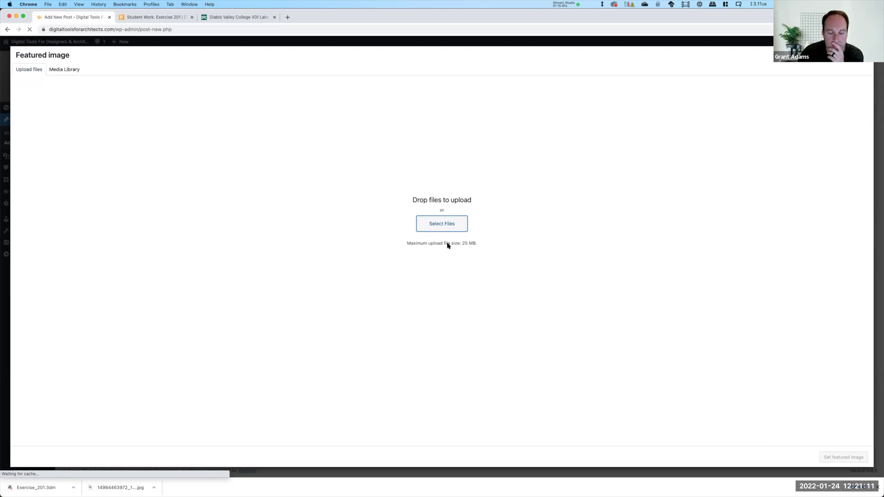
pyautogui.click(441, 226)
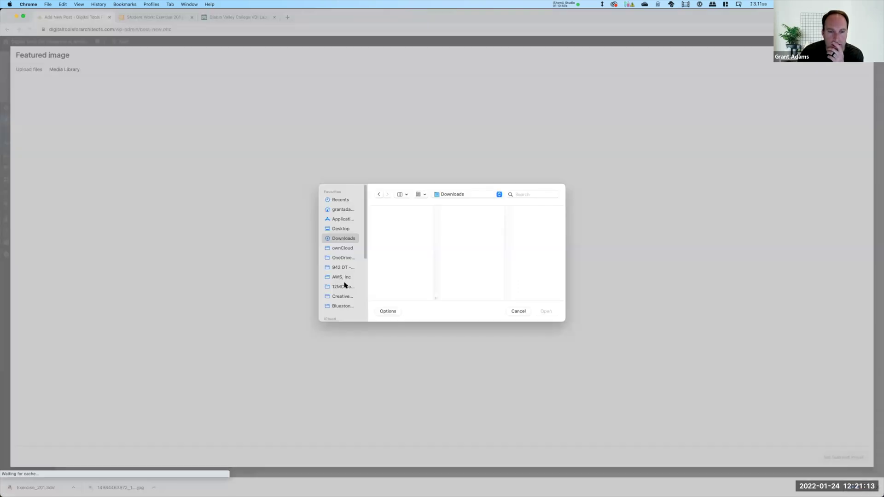
pyautogui.click(348, 259)
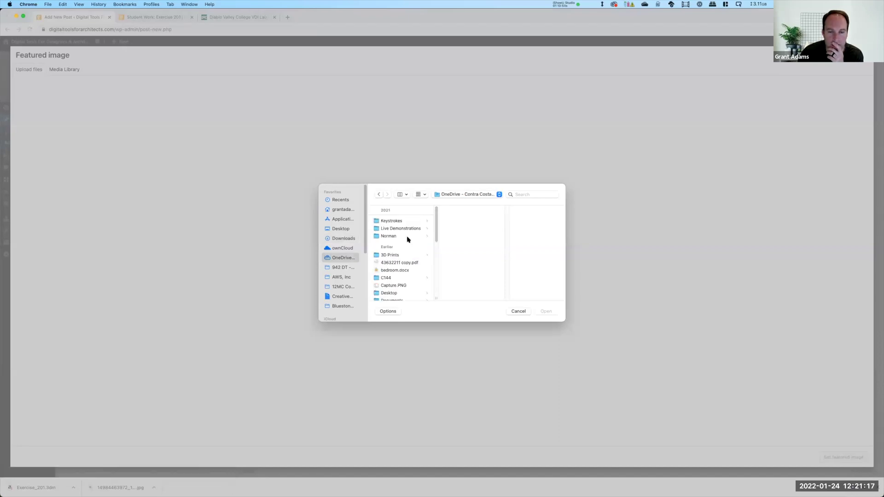
pyautogui.click(391, 228)
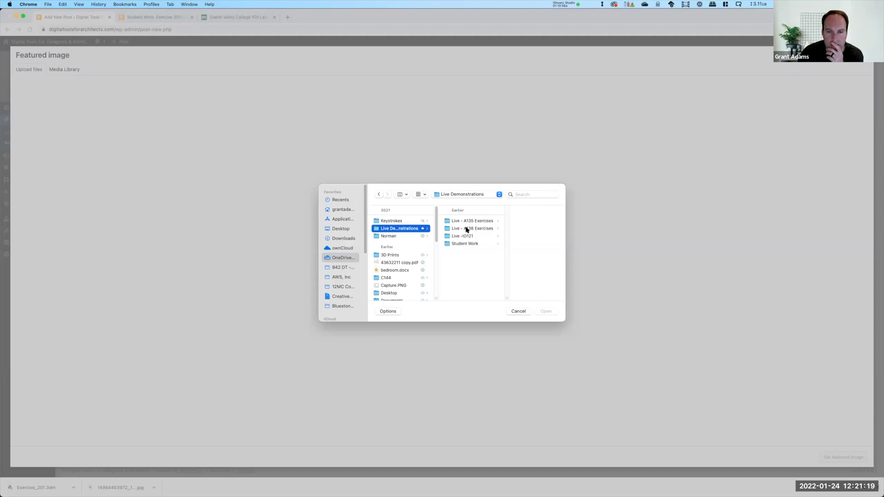
pyautogui.click(468, 228)
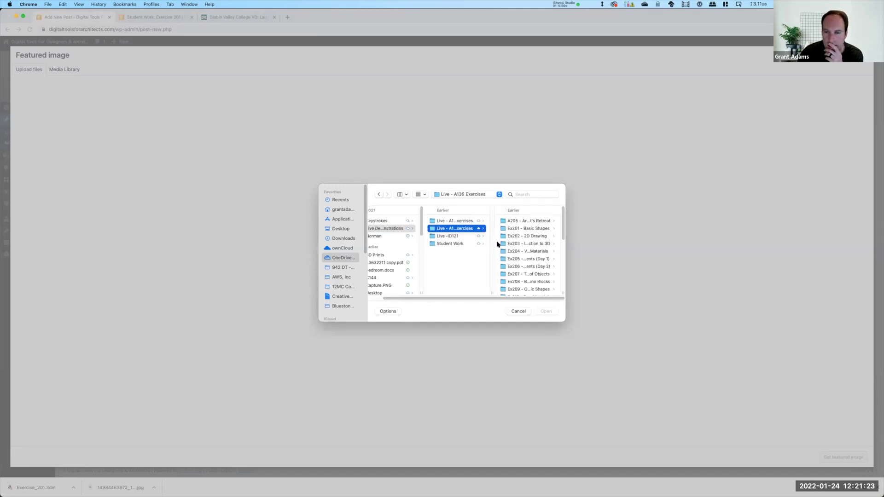
pyautogui.click(529, 228)
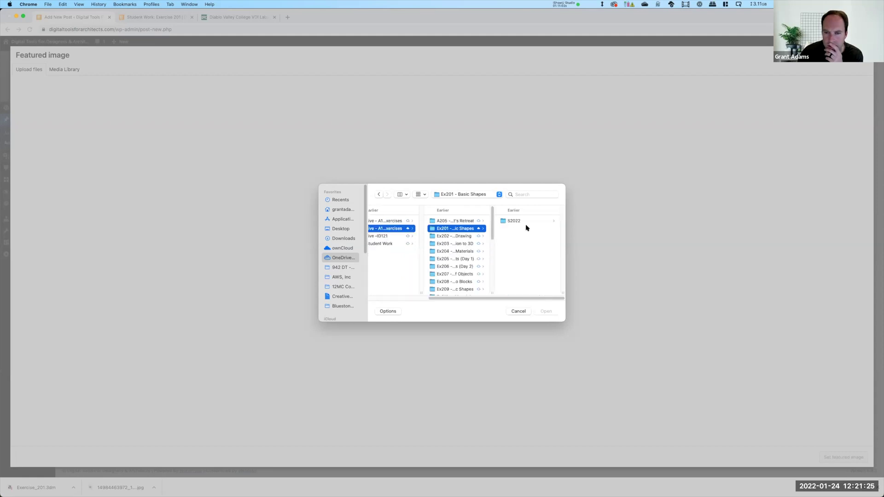
pyautogui.click(527, 224)
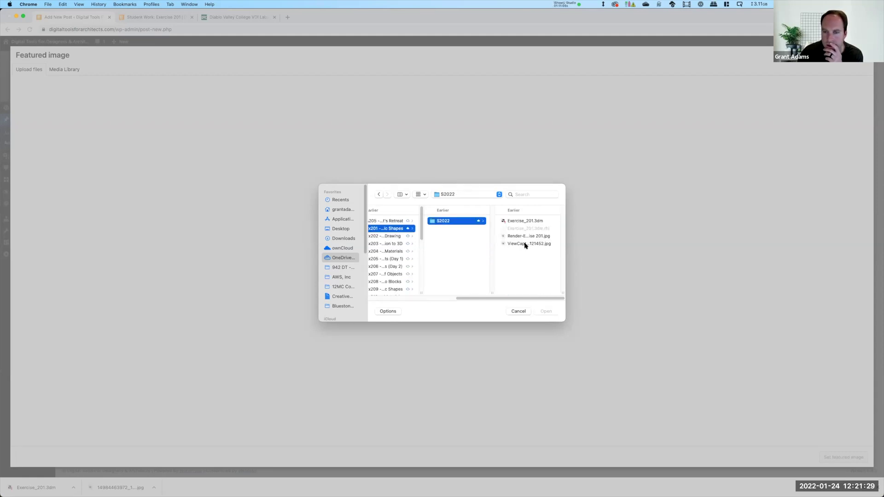
# Upload ViewCapture20220124_121452.jpg and set it as the post's featured image
pyautogui.click(525, 244)
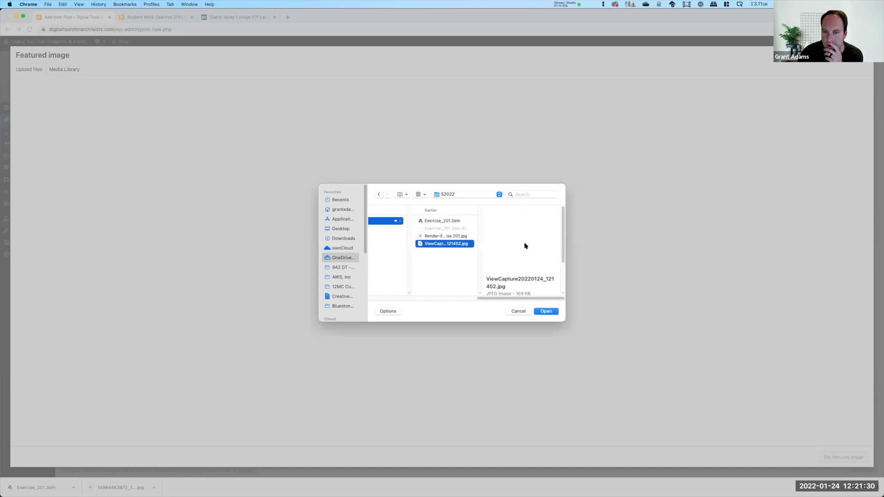
pyautogui.click(546, 311)
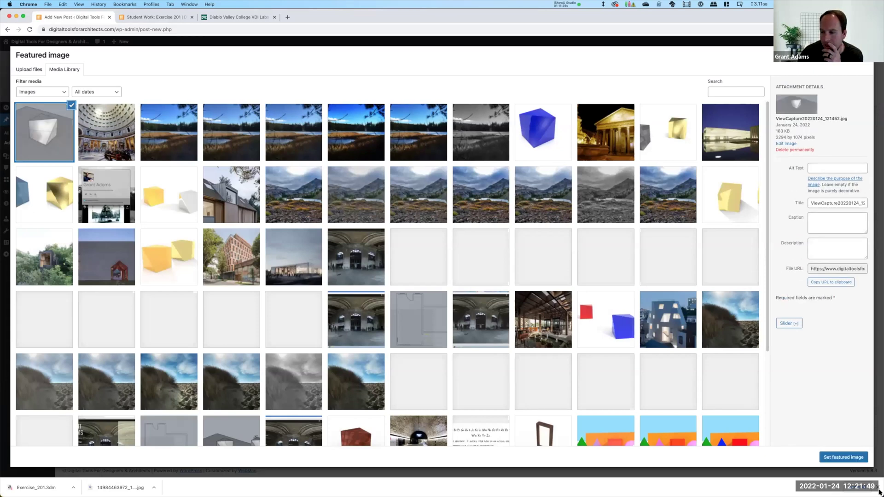
pyautogui.moveTo(883, 496)
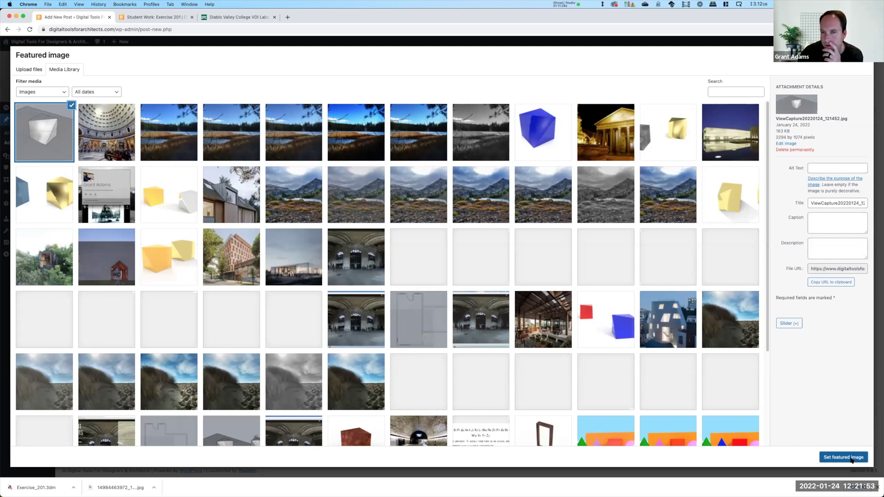
pyautogui.click(851, 457)
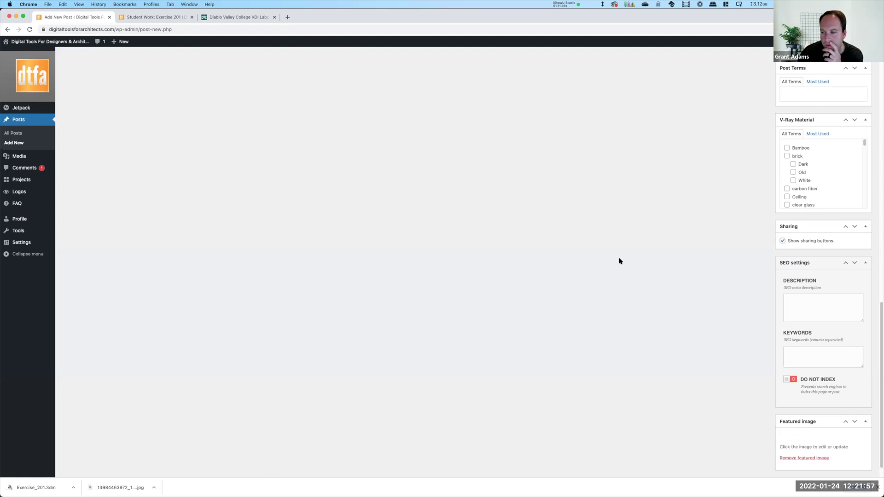
# Publish the post with the Exercise 201 category ticked
pyautogui.scroll(10, 670, 266)
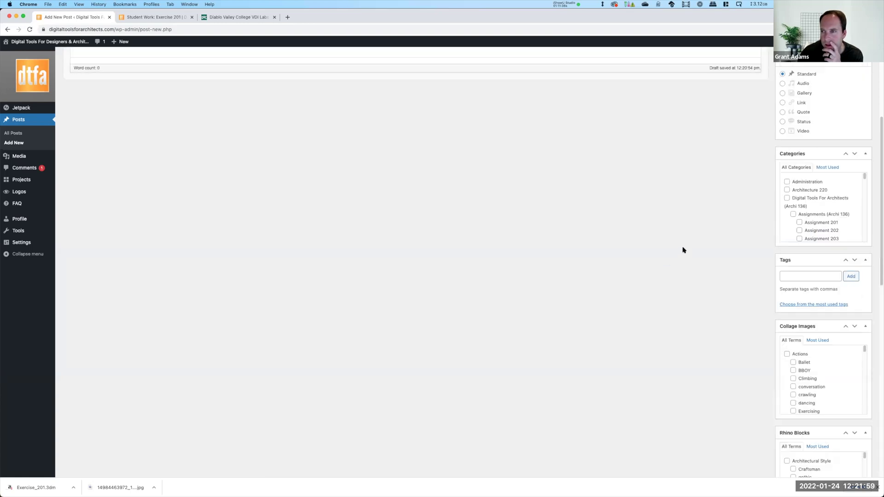
pyautogui.scroll(-3, 816, 231)
pyautogui.scroll(-1, 802, 191)
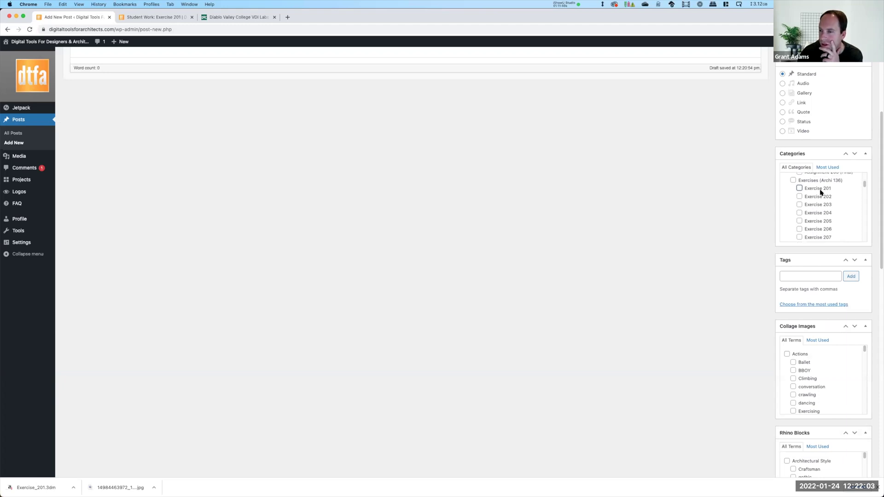
pyautogui.scroll(5, 811, 229)
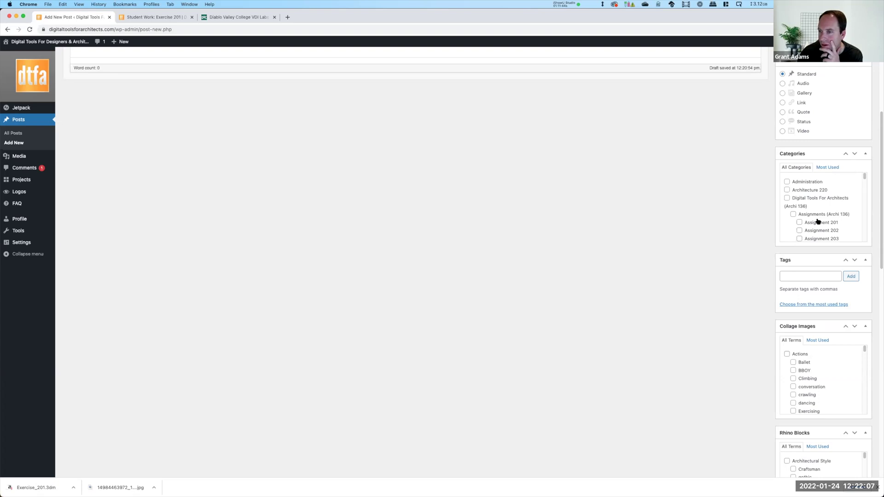
pyautogui.scroll(-5, 837, 191)
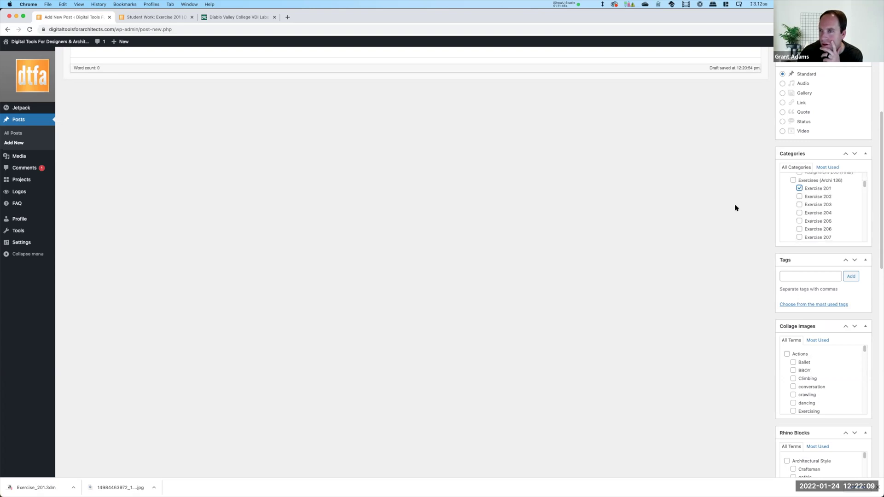
pyautogui.scroll(4, 844, 195)
pyautogui.click(855, 196)
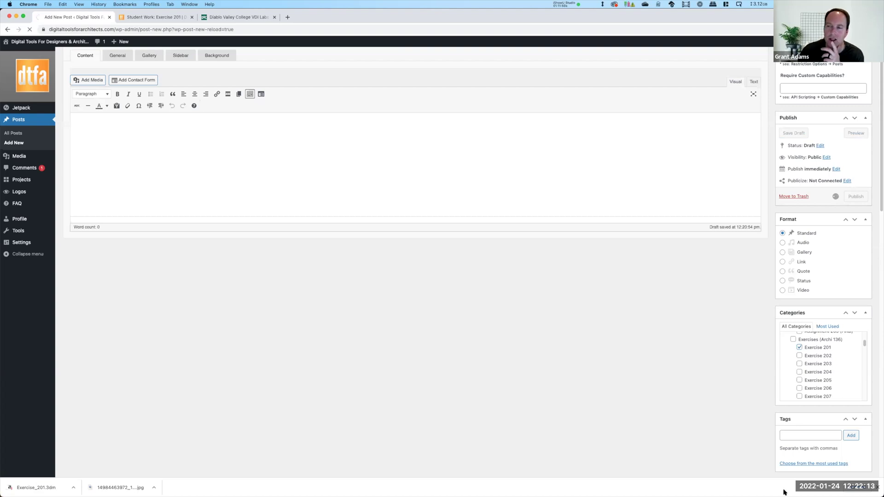